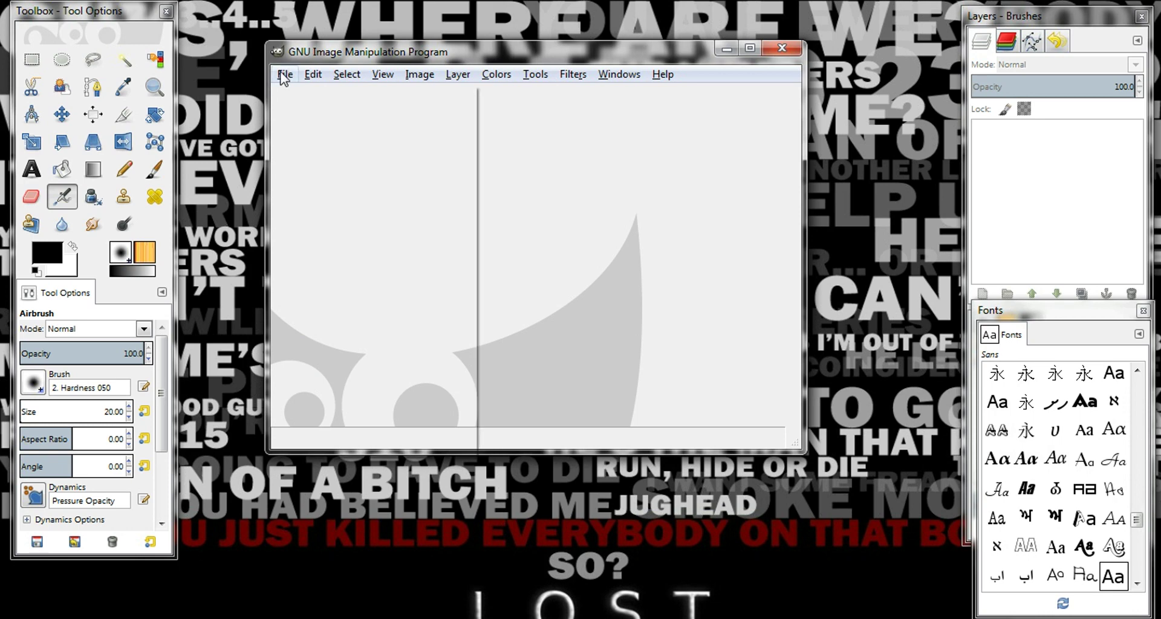
Open thumbnail safe zone.png as layers and reposition its image window so the whole canvas is visible.
left_click(283, 76)
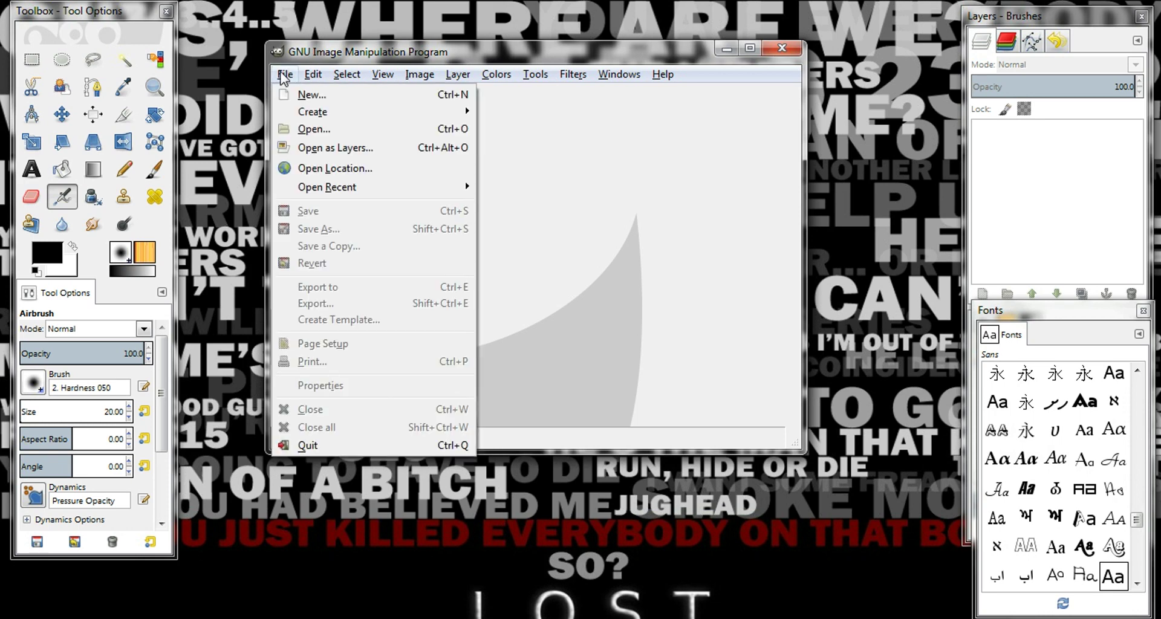
left_click(295, 148)
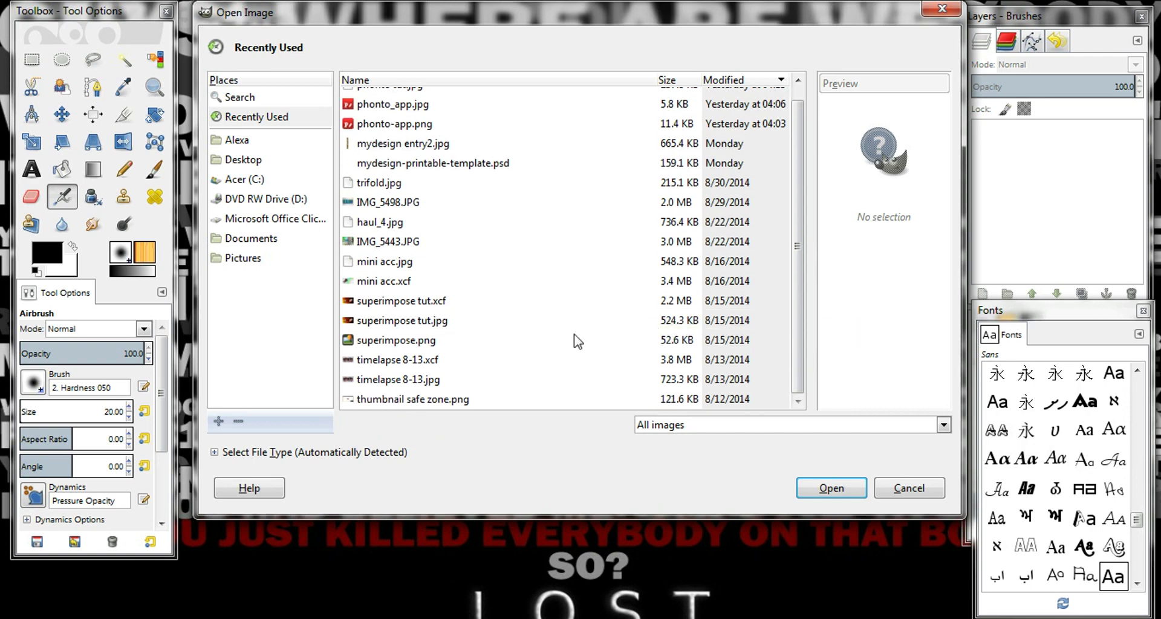
double_click(401, 399)
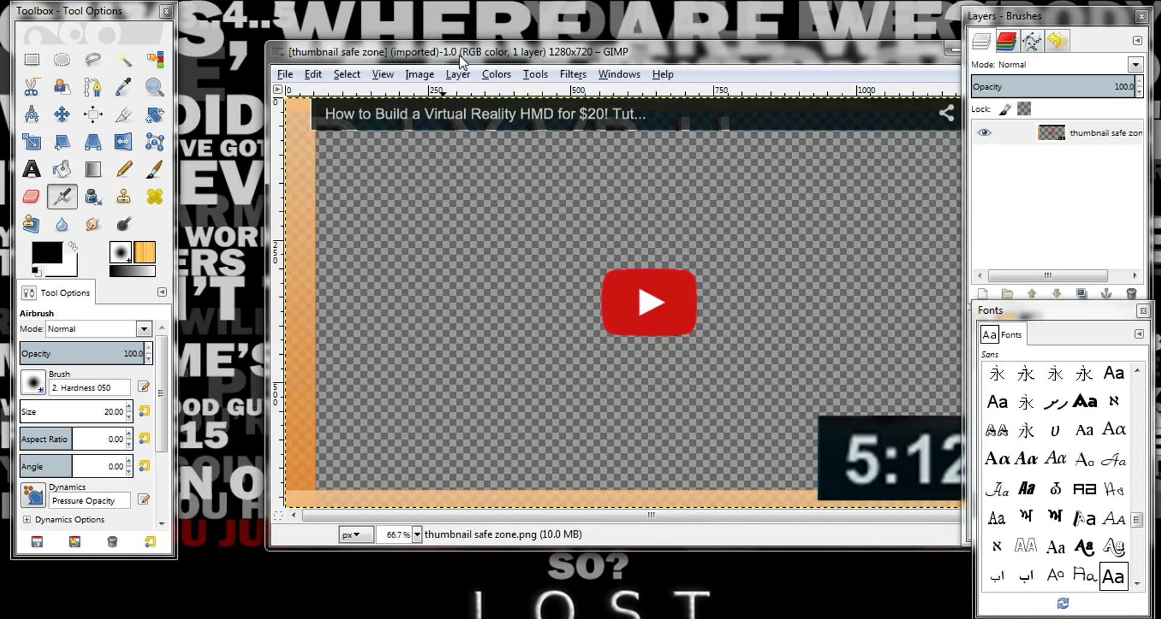
left_click_drag(460, 56, 381, 32)
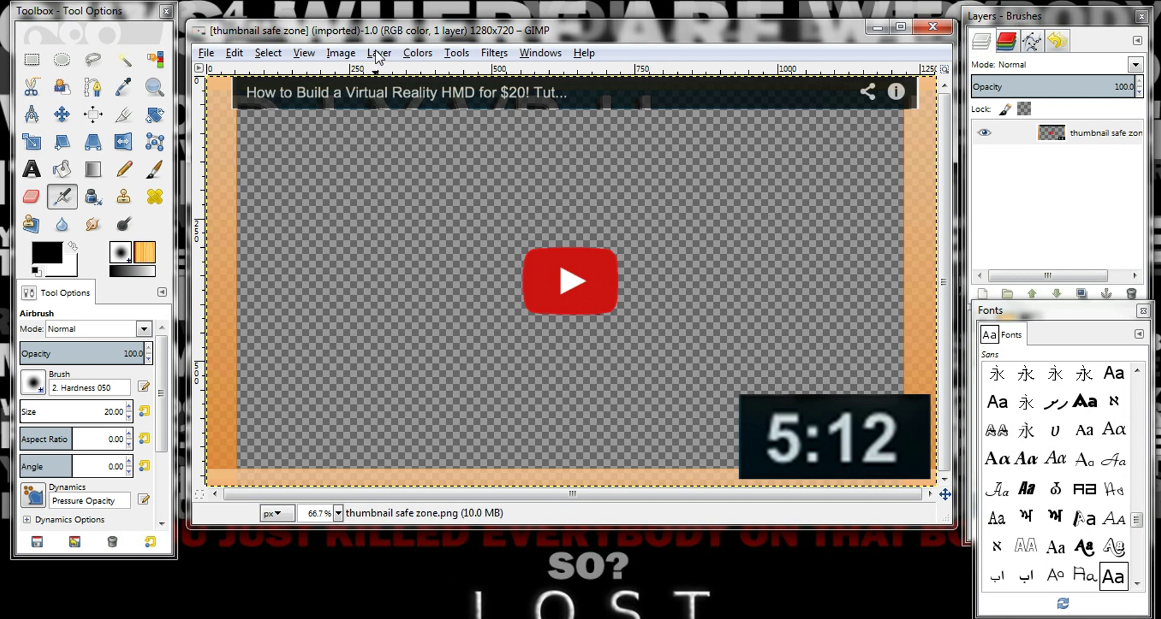
Add a new 1280 × 720 px layer with transparency fill above the safe zone template.
left_click(377, 55)
left_click(377, 55)
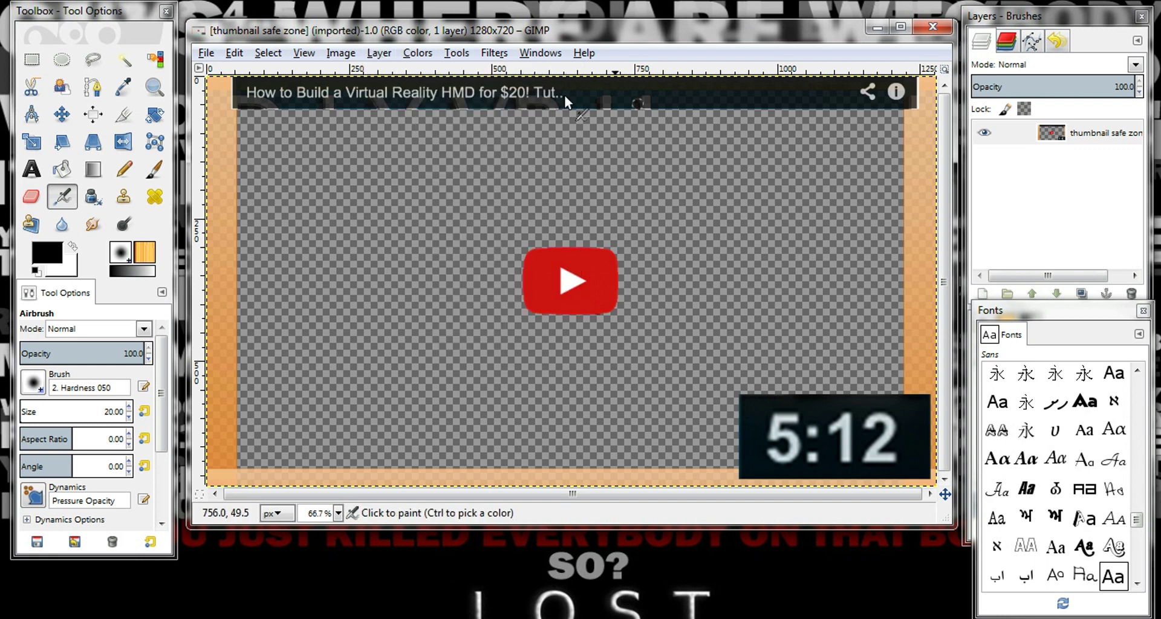
left_click(382, 55)
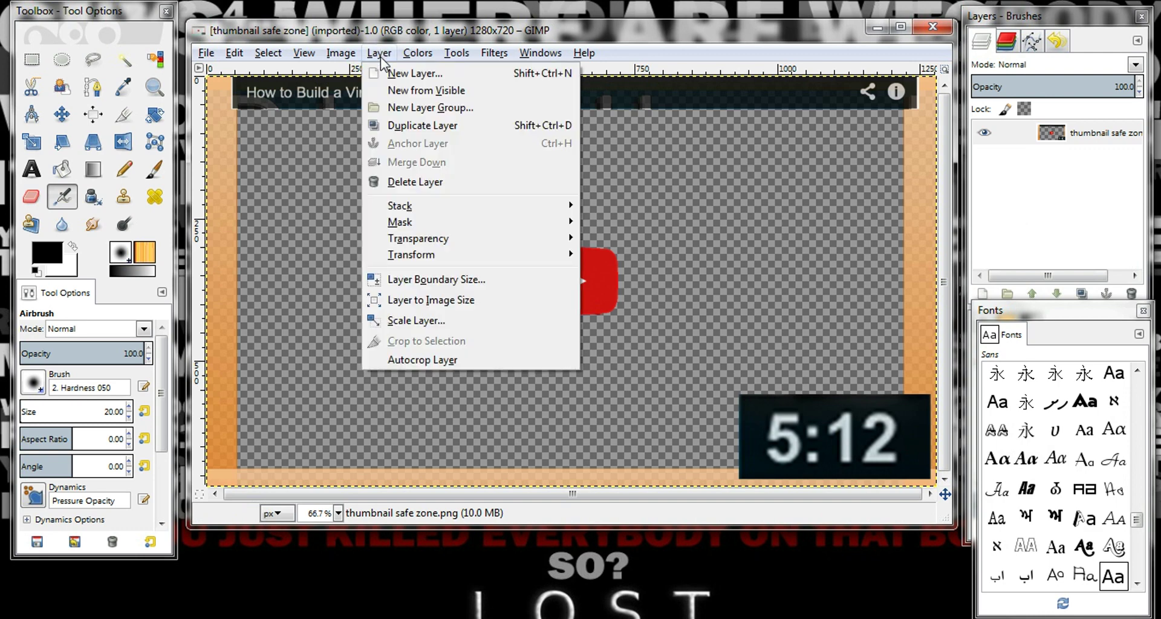
left_click(405, 73)
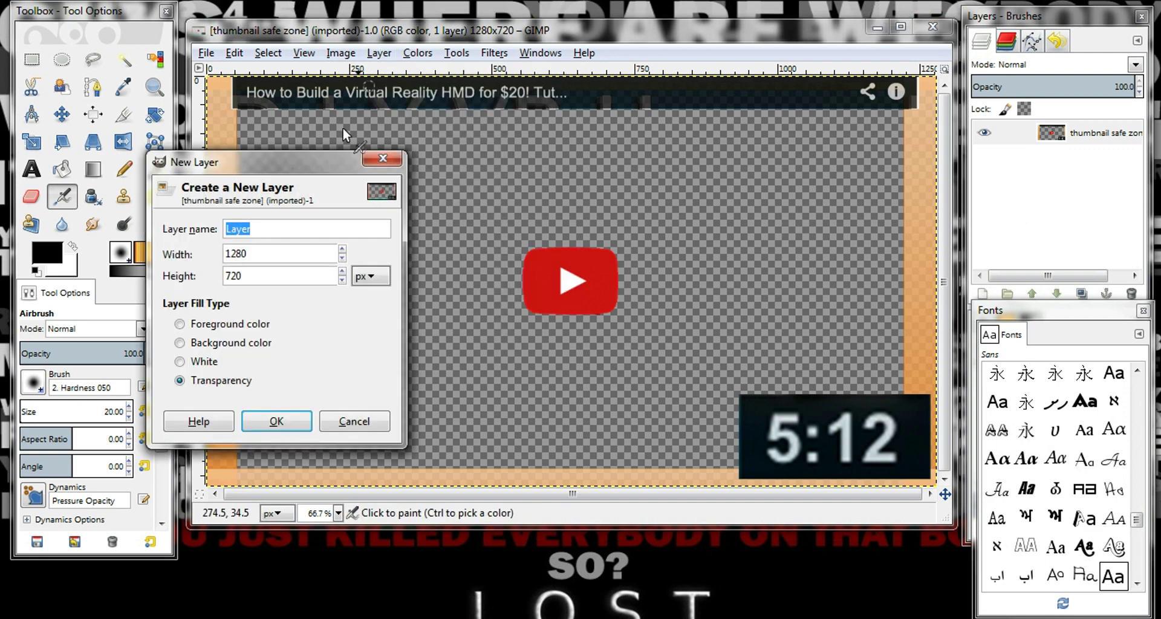
left_click(259, 423)
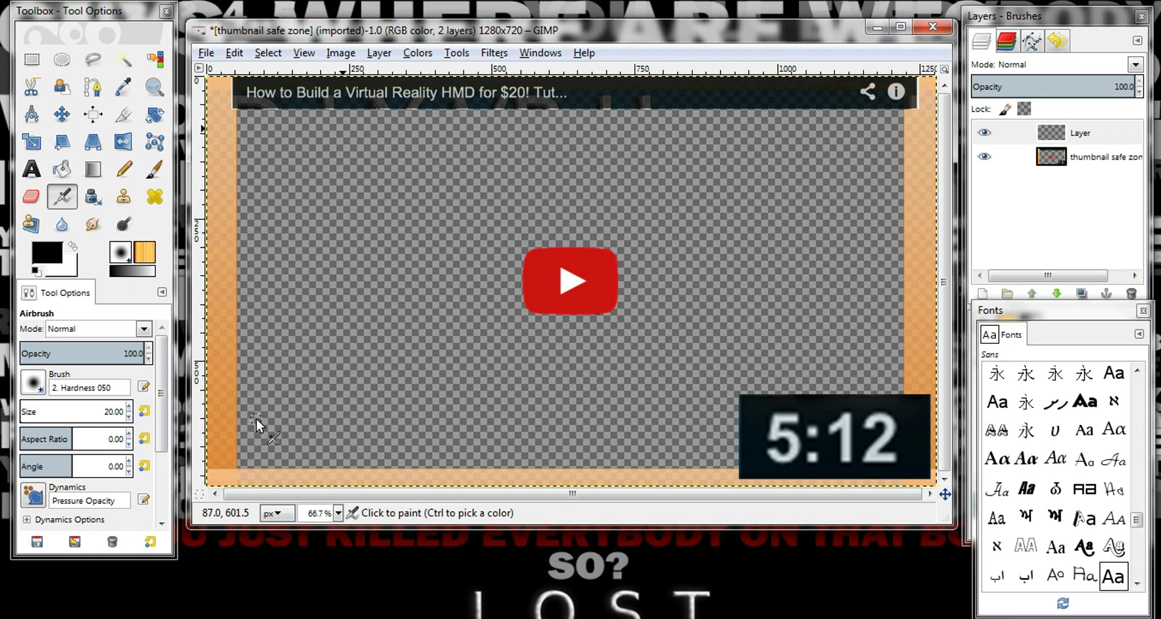
Set up the Blend tool with the Deep Sea gradient and the Bi-linear shape.
left_click(52, 253)
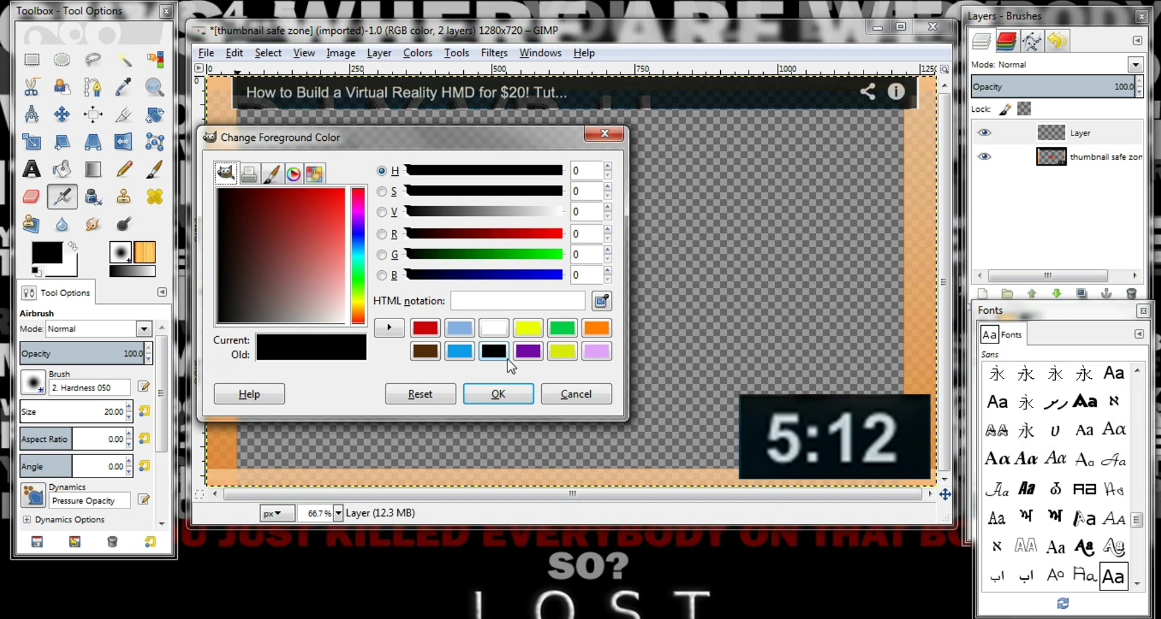
left_click(559, 396)
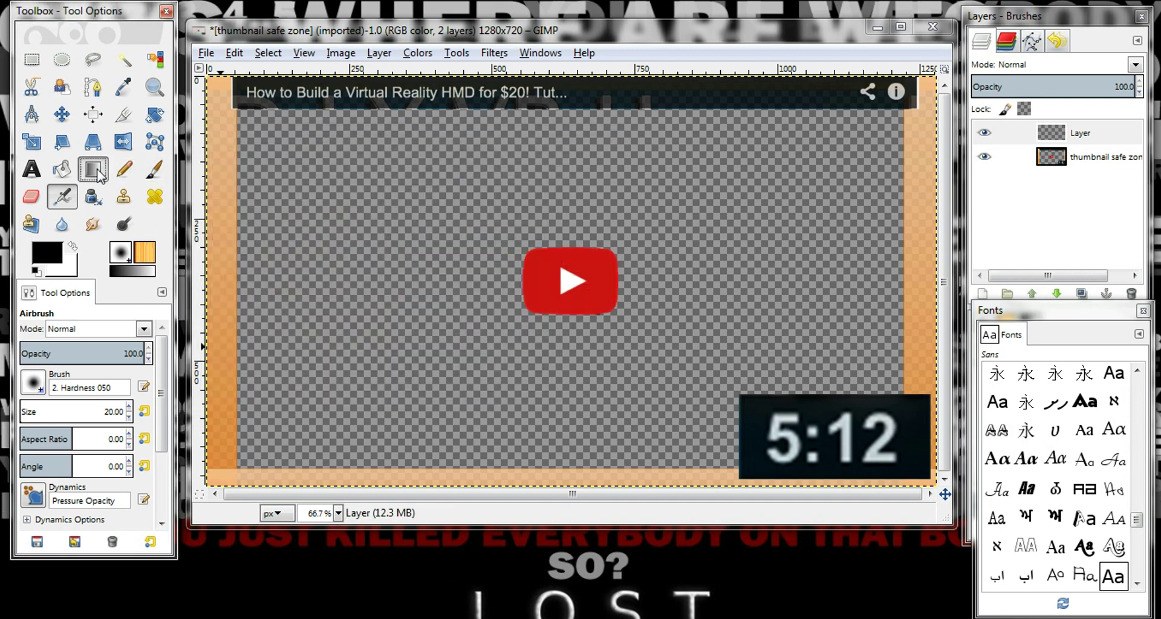
left_click(97, 171)
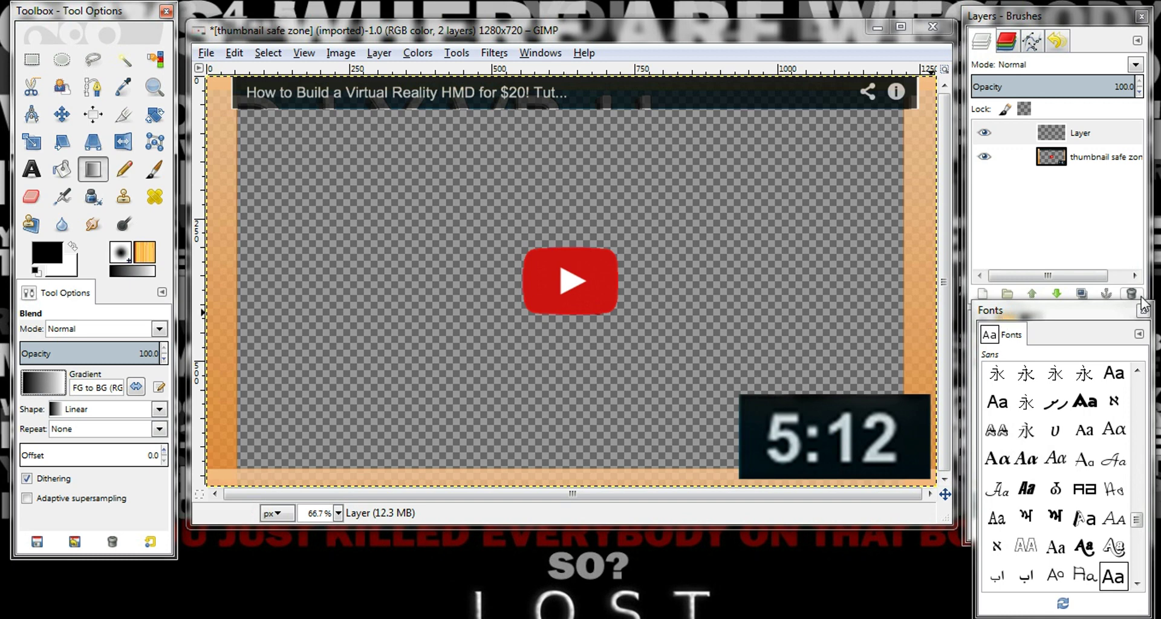
left_click_drag(1036, 310, 650, 261)
left_click(1037, 324)
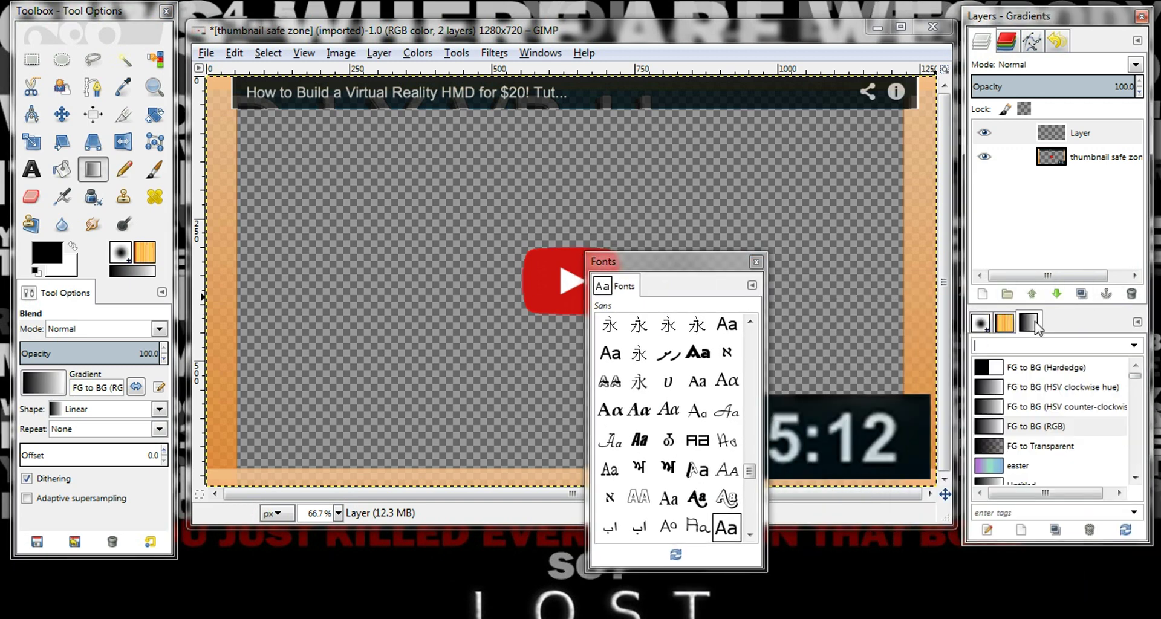
left_click_drag(1135, 376, 1136, 402)
left_click(1016, 462)
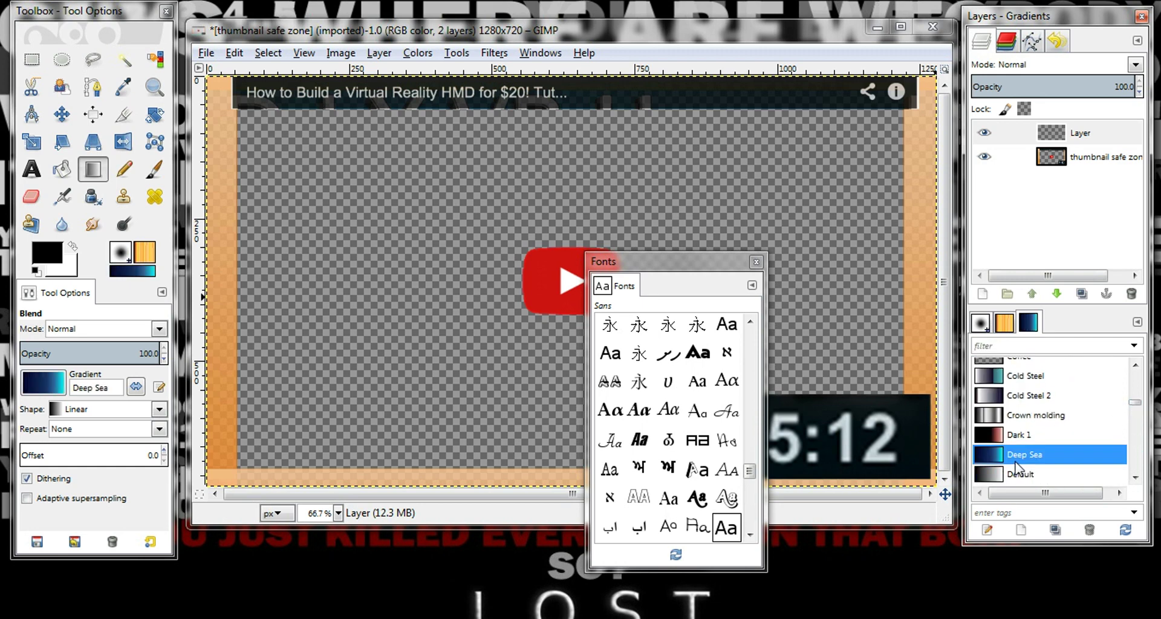
left_click_drag(665, 266, 1047, 258)
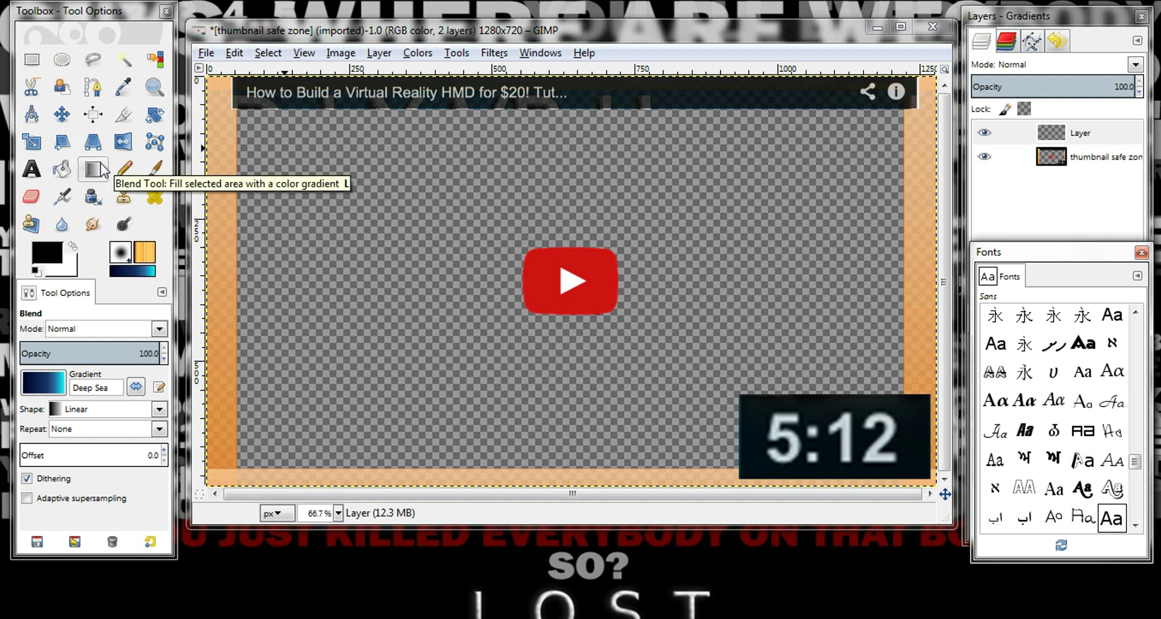
left_click(159, 409)
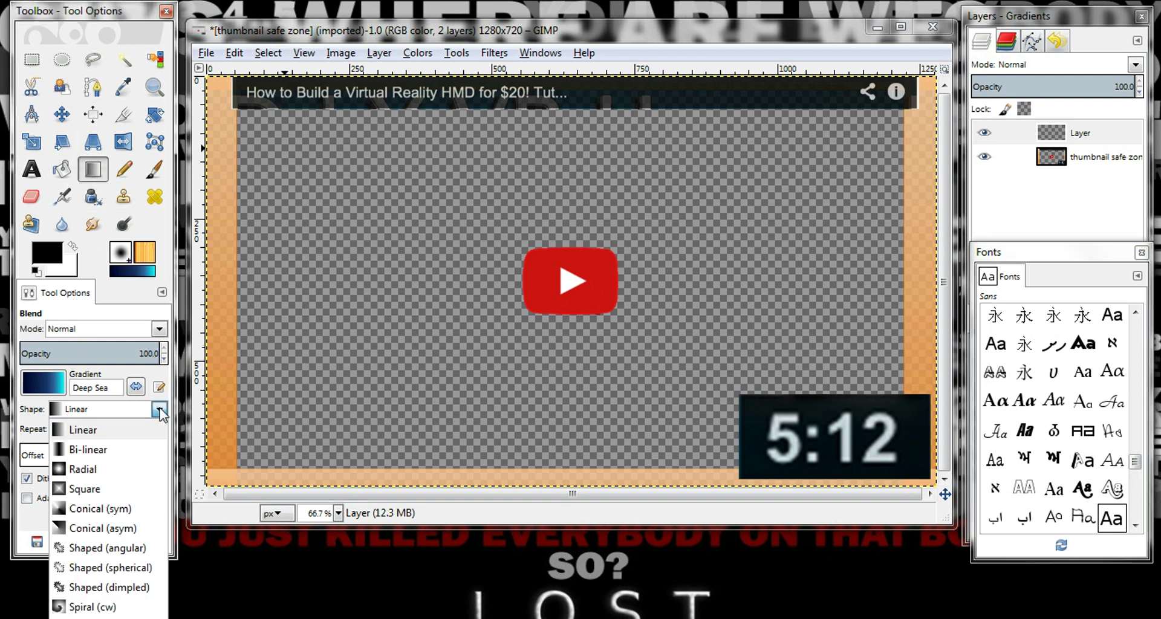
left_click(114, 450)
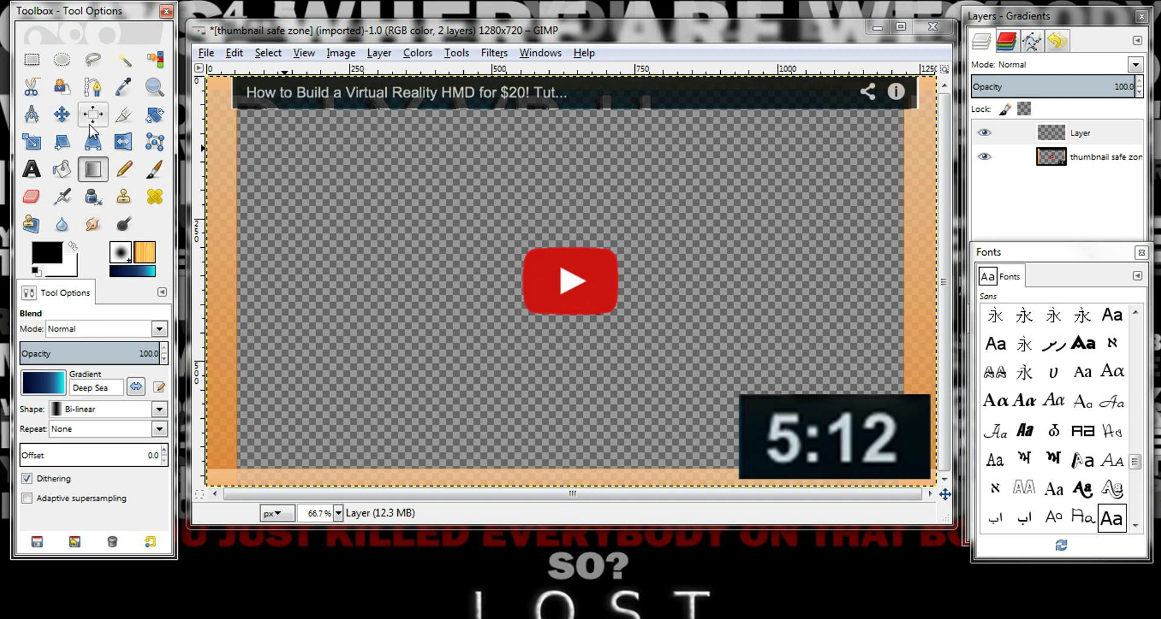
Fill the new layer with the gradient, trying several directions and ending with a diagonal from the canvas's upper right to its lower left.
left_click_drag(220, 84, 849, 394)
left_click_drag(789, 124, 449, 342)
left_click_drag(692, 223, 229, 320)
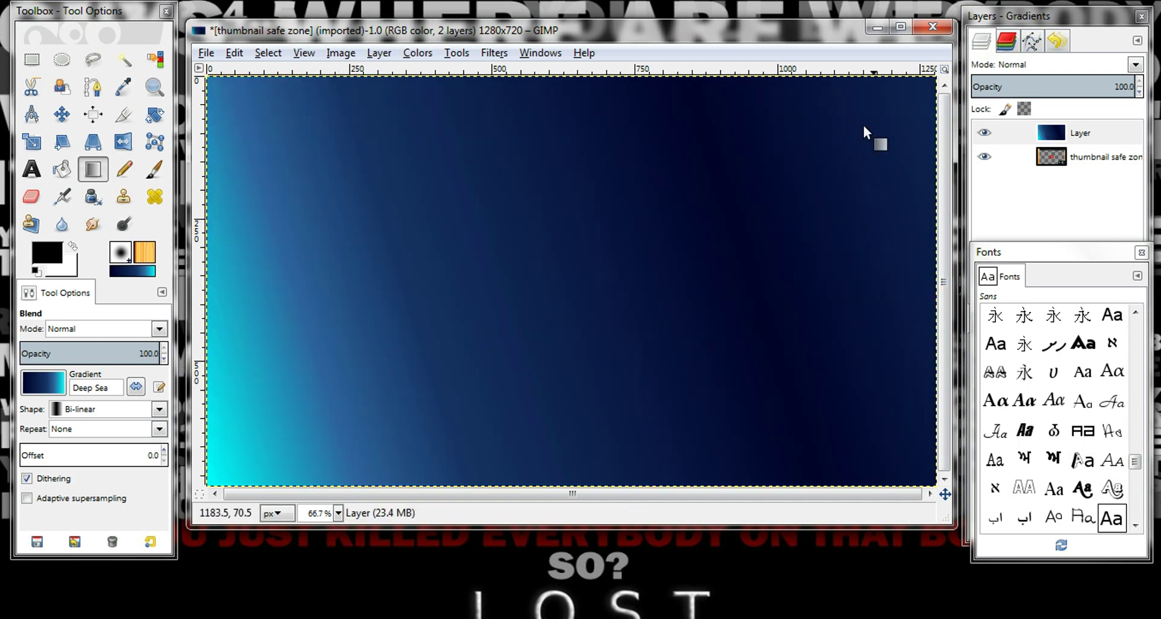
left_click_drag(870, 104, 329, 394)
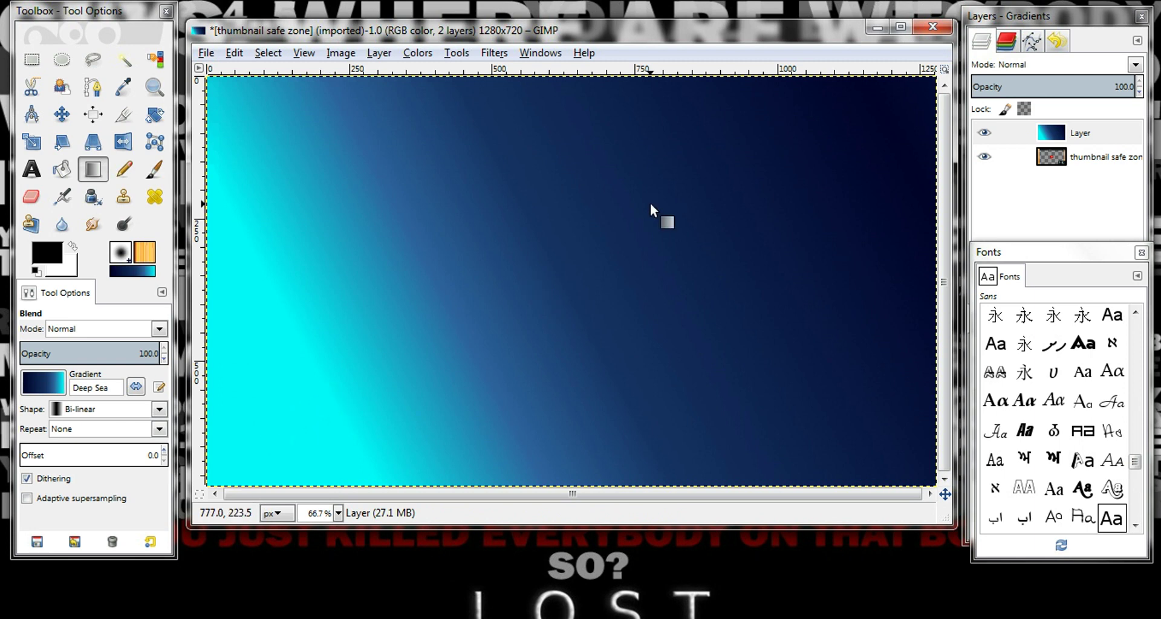
left_click_drag(651, 203, 707, 421)
left_click_drag(534, 171, 733, 331)
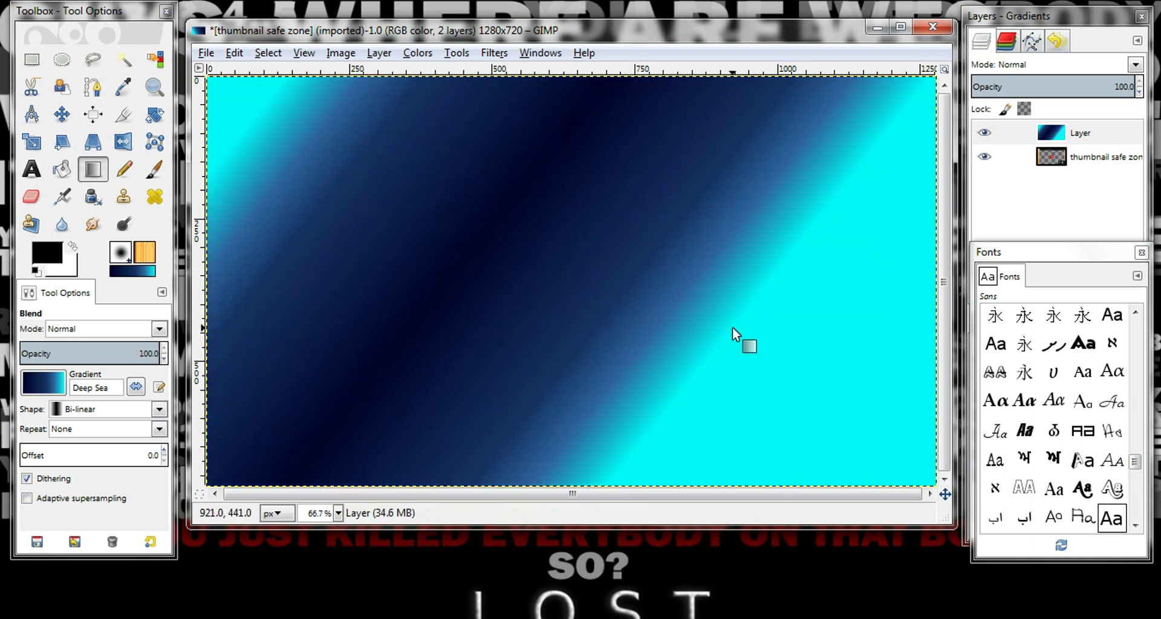
left_click_drag(668, 238, 833, 411)
left_click_drag(729, 233, 222, 209)
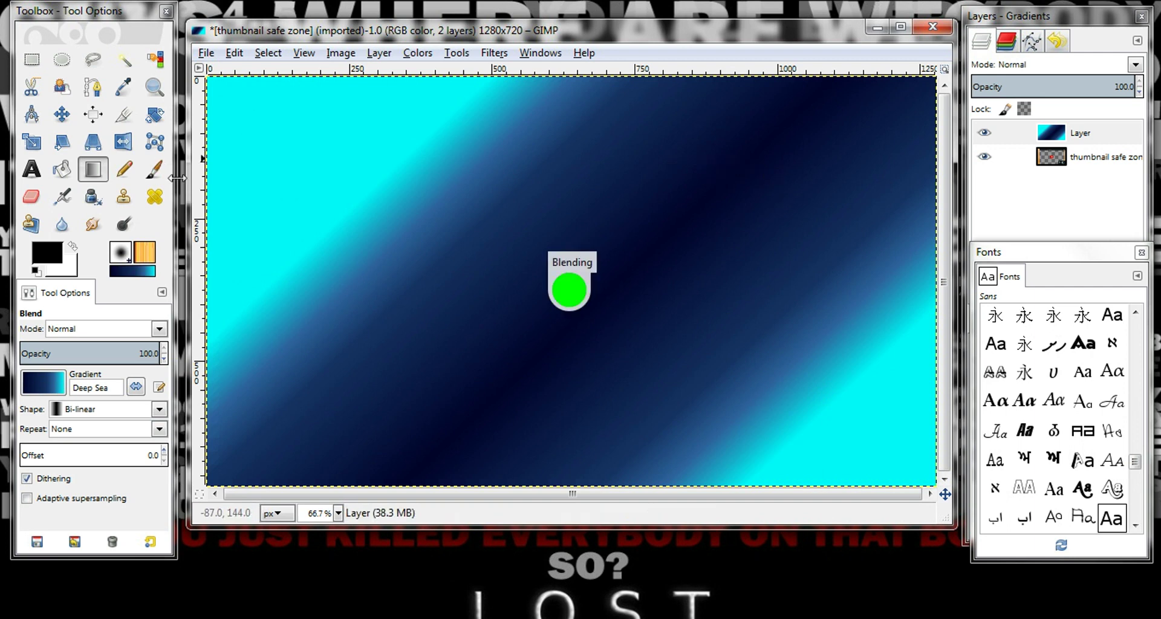
left_click_drag(482, 122, 612, 372)
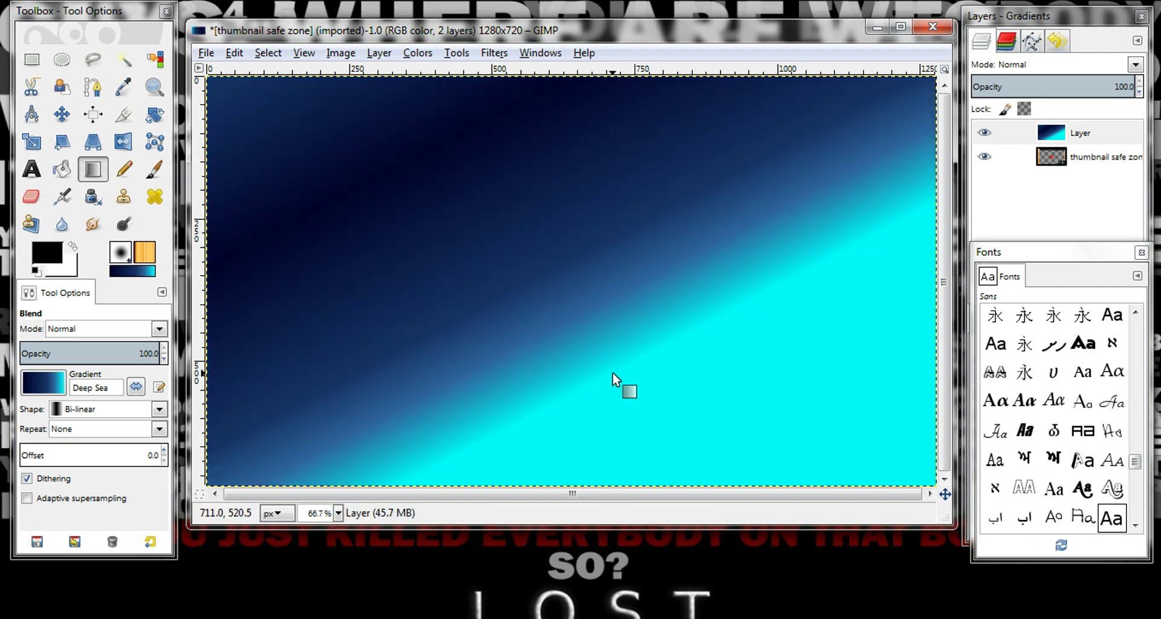
left_click_drag(240, 103, 781, 396)
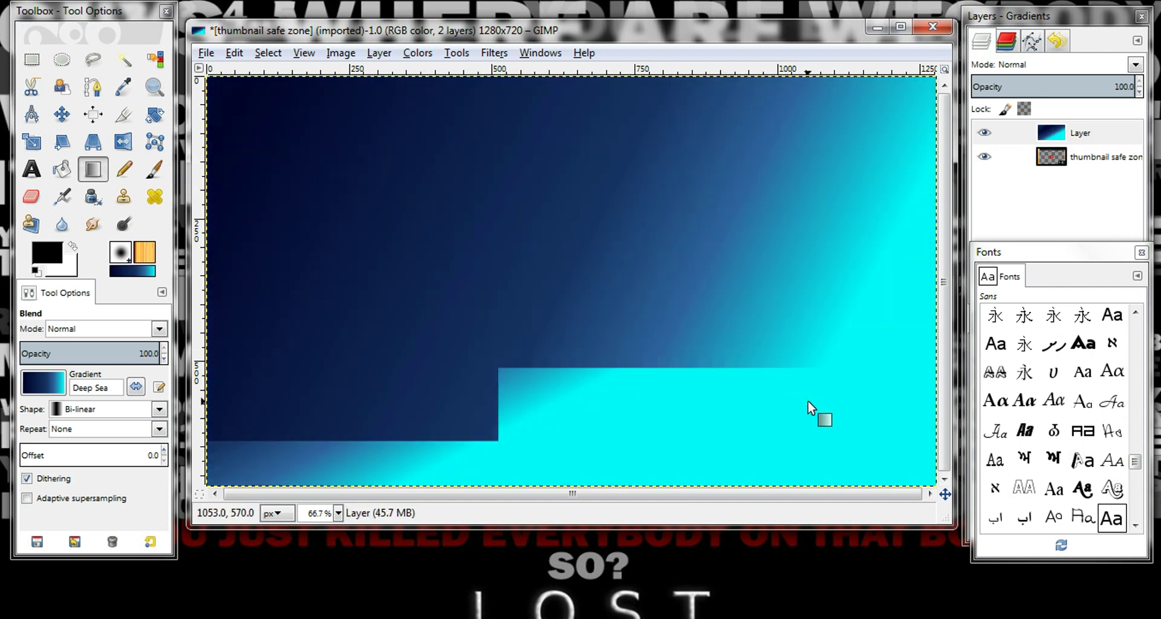
left_click_drag(242, 110, 709, 455)
left_click_drag(240, 97, 611, 331)
left_click_drag(321, 143, 391, 223)
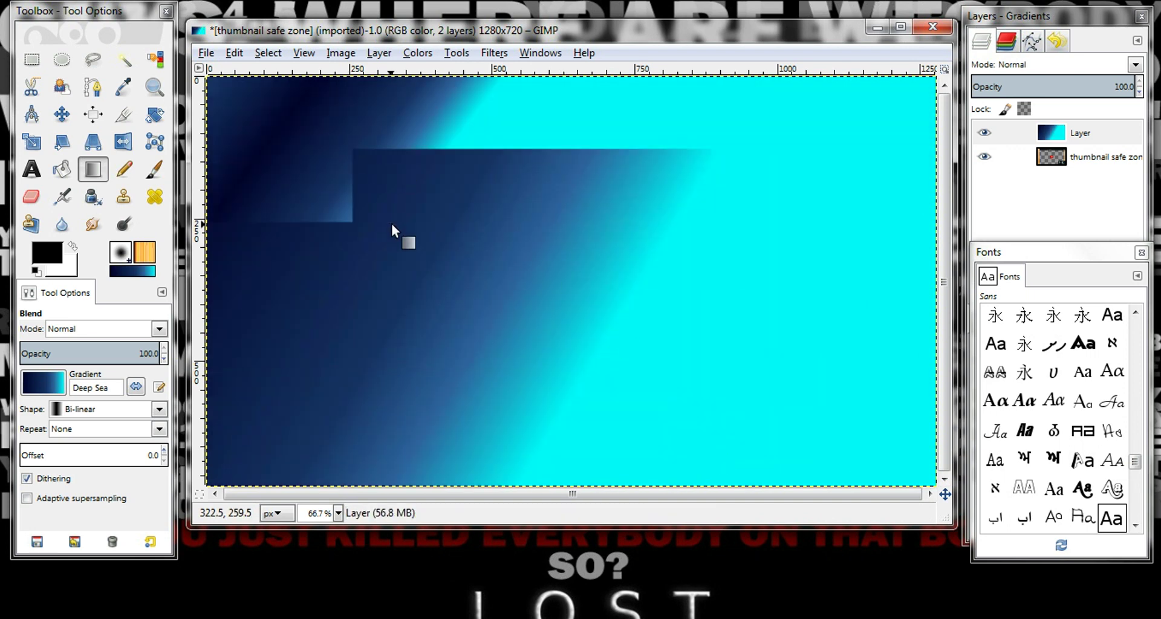
left_click_drag(273, 132, 713, 441)
left_click_drag(810, 99, 344, 379)
left_click_drag(877, 124, 263, 347)
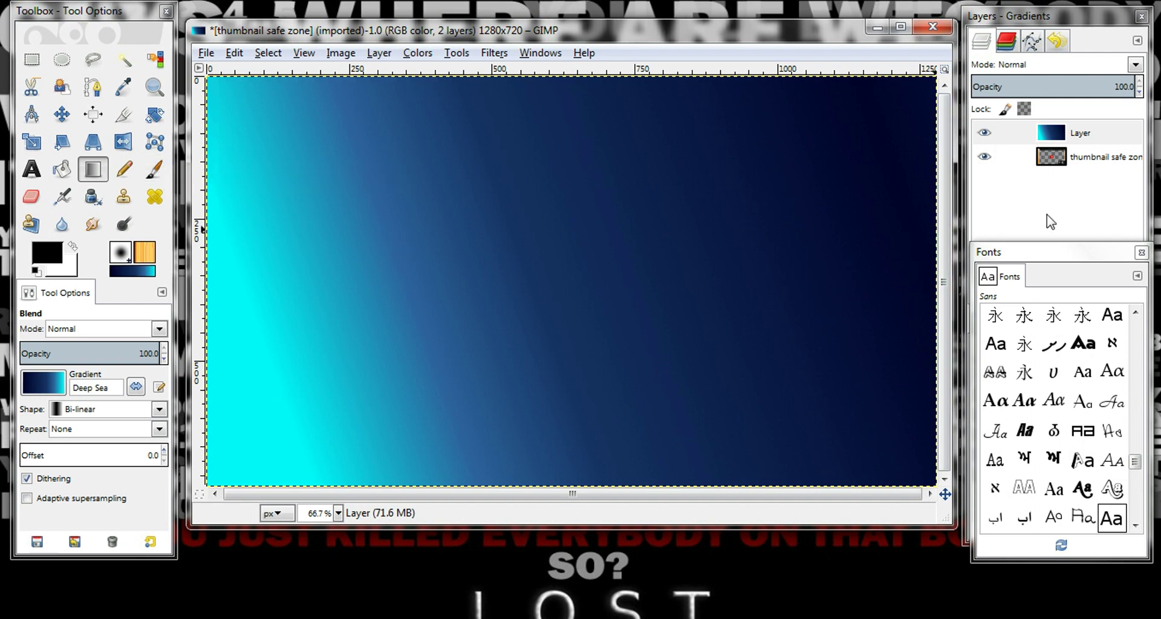
Raise the thumbnail safe zone layer above the gradient layer, rearranging the floating windows so the layer list is accessible.
left_click(1054, 159)
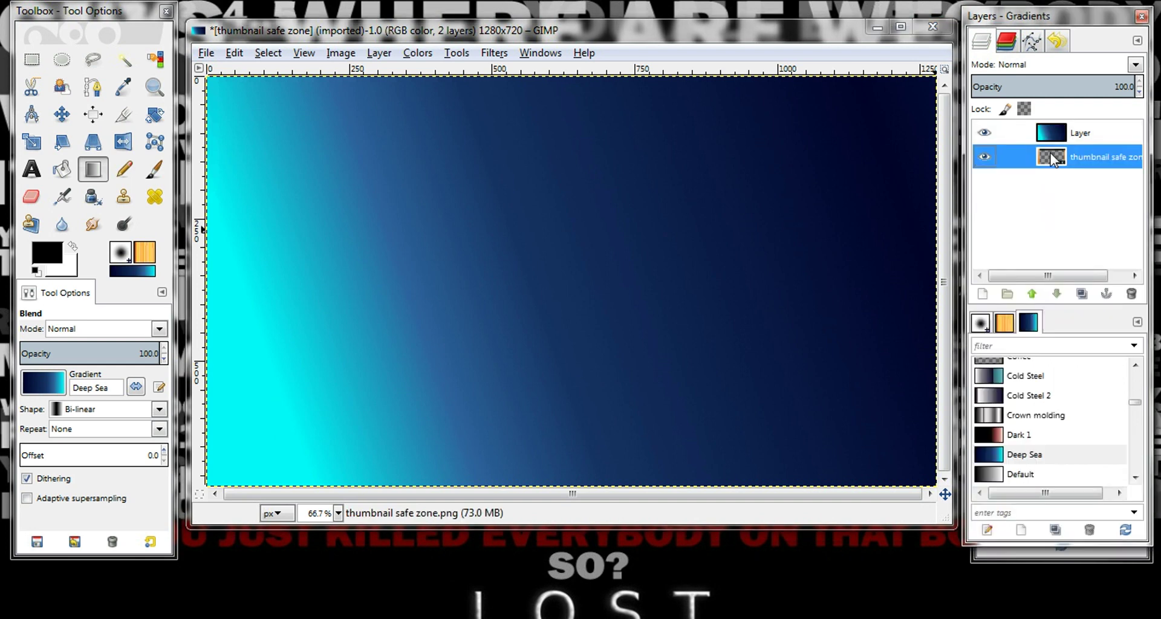
left_click(1032, 294)
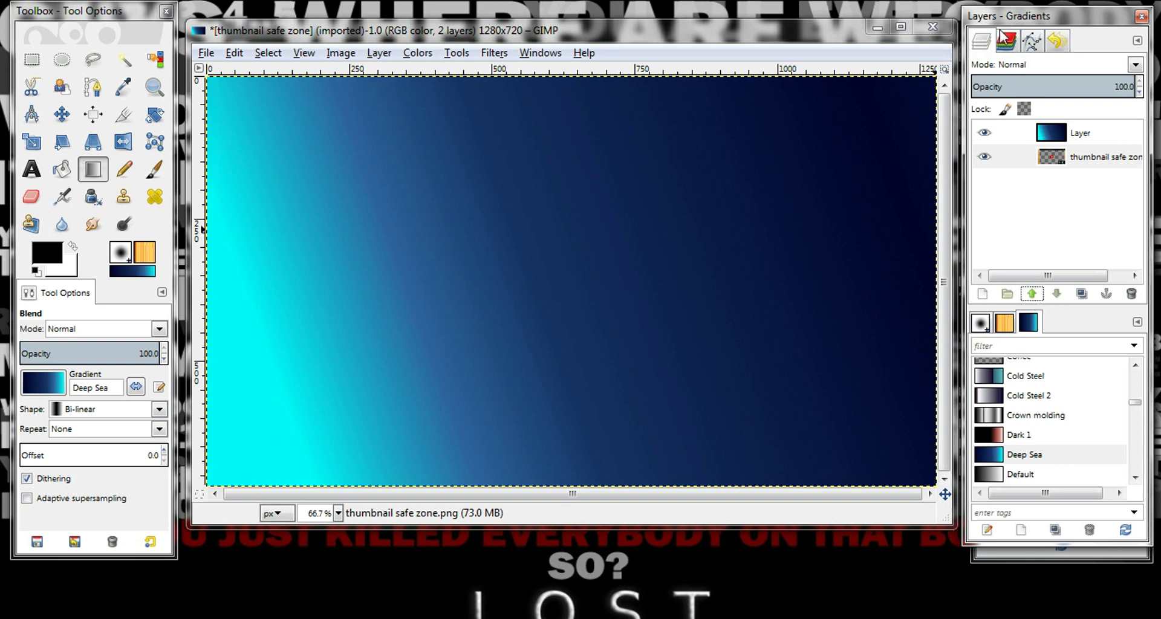
left_click(1057, 162)
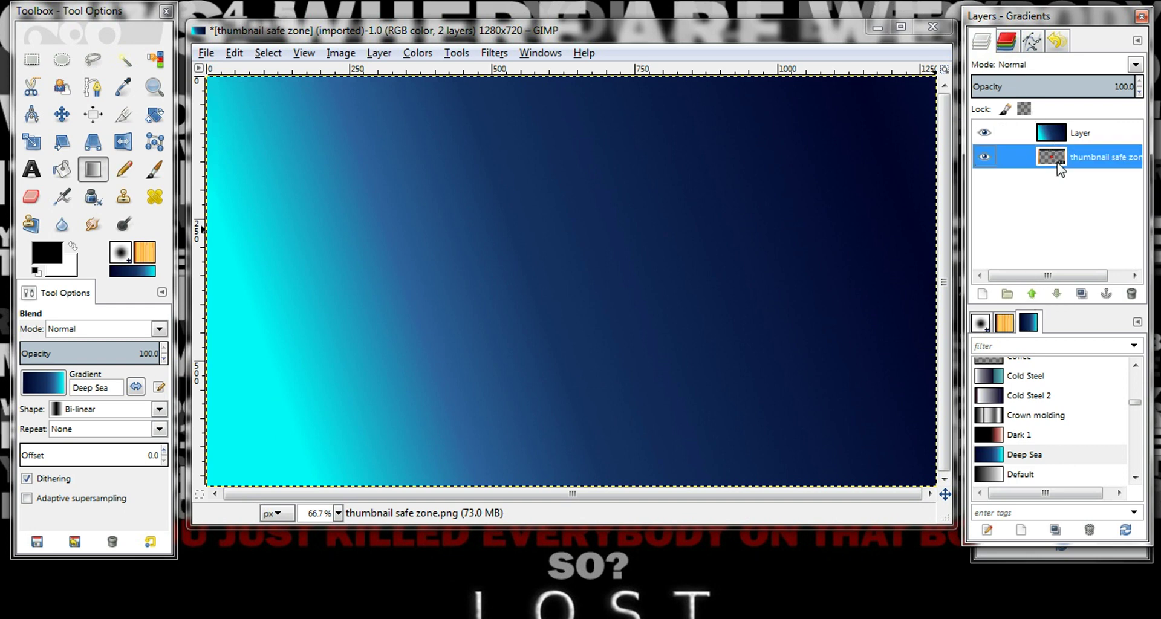
left_click(1033, 296)
left_click_drag(1013, 22, 1007, 48)
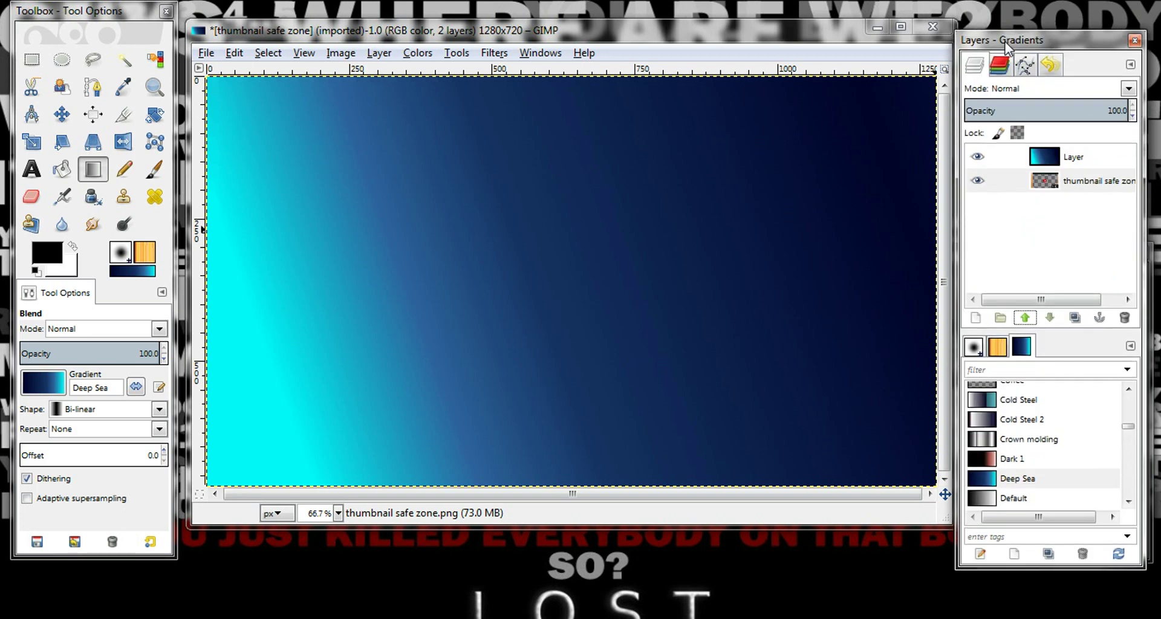
left_click(1055, 164)
left_click(1050, 317)
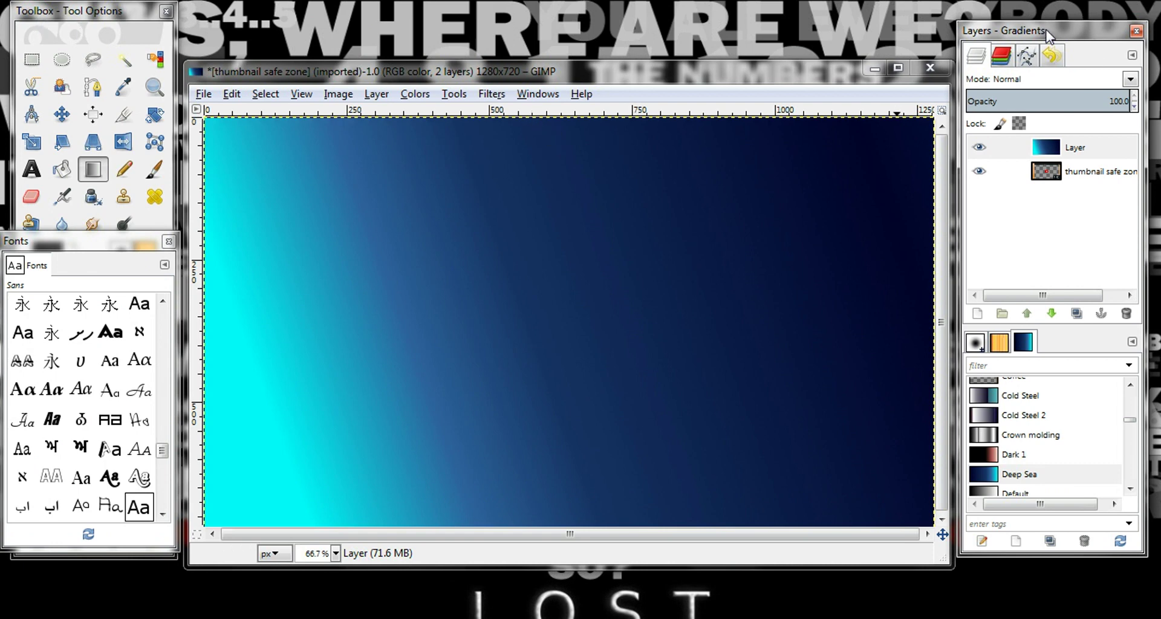
left_click(1043, 172)
left_click(1026, 313)
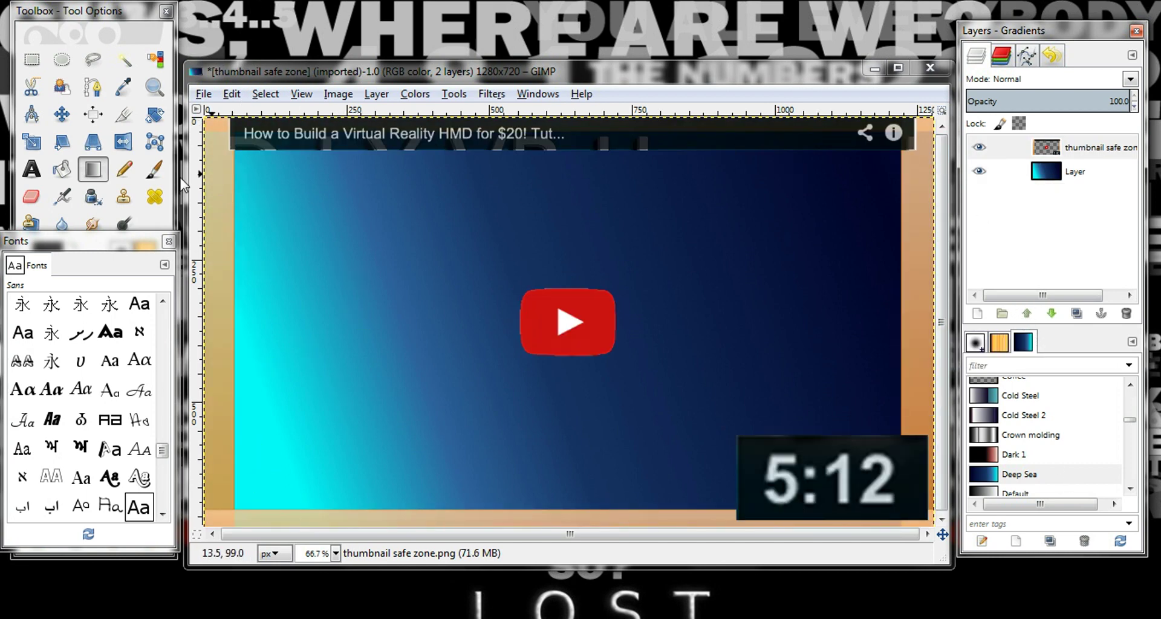
left_click_drag(255, 490, 870, 160)
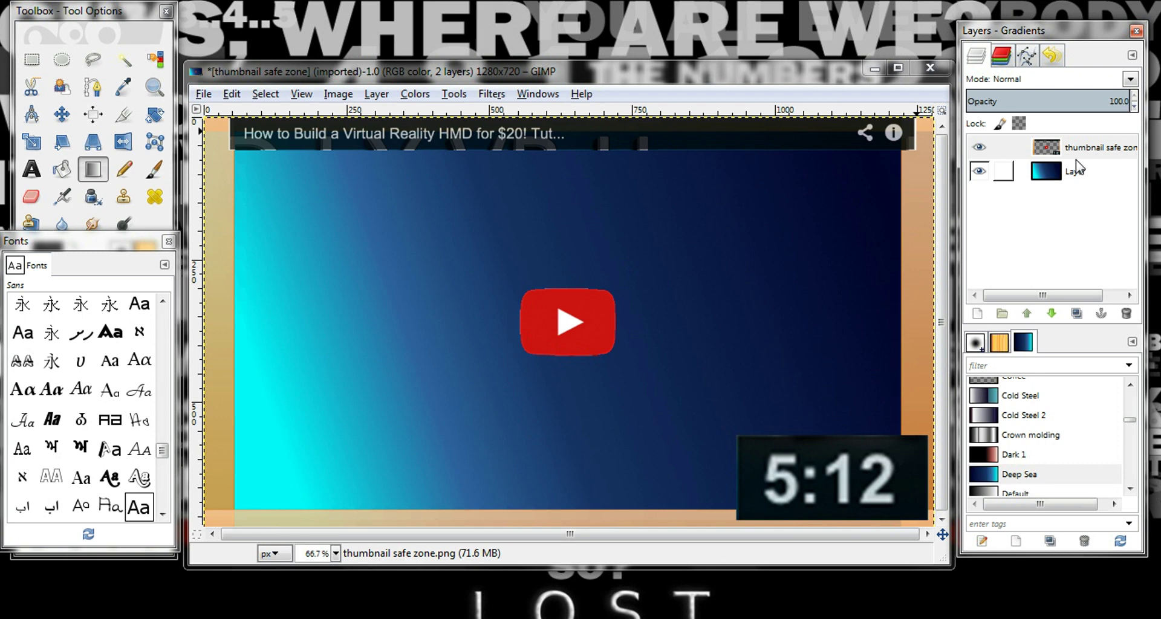
Add another transparent 1280 × 720 px layer above the thumbnail safe zone layer.
left_click(368, 94)
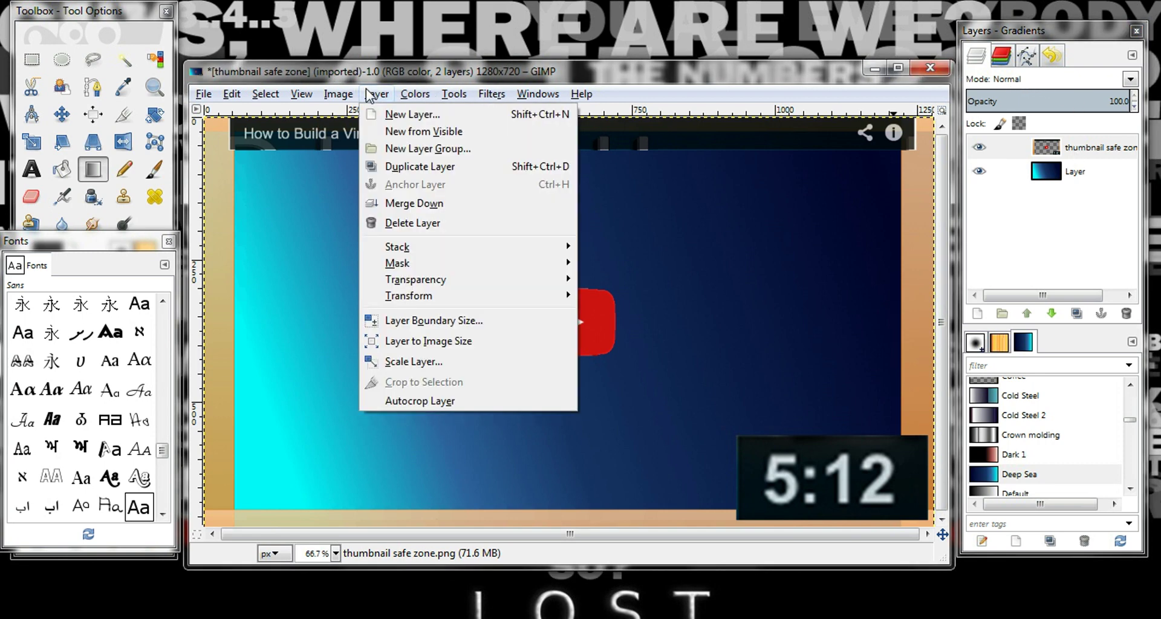
left_click(390, 114)
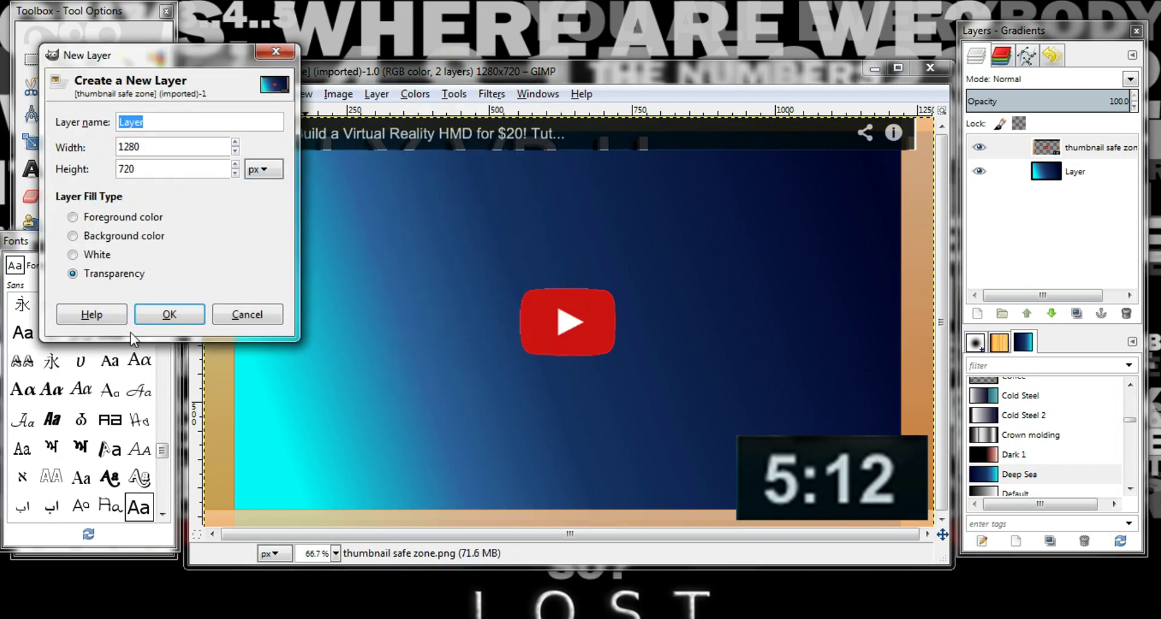
left_click(156, 313)
Set up the Text tool with the GrilledCheese BTN font, moving the floating Fonts window clear of the tools.
left_click_drag(110, 245, 131, 316)
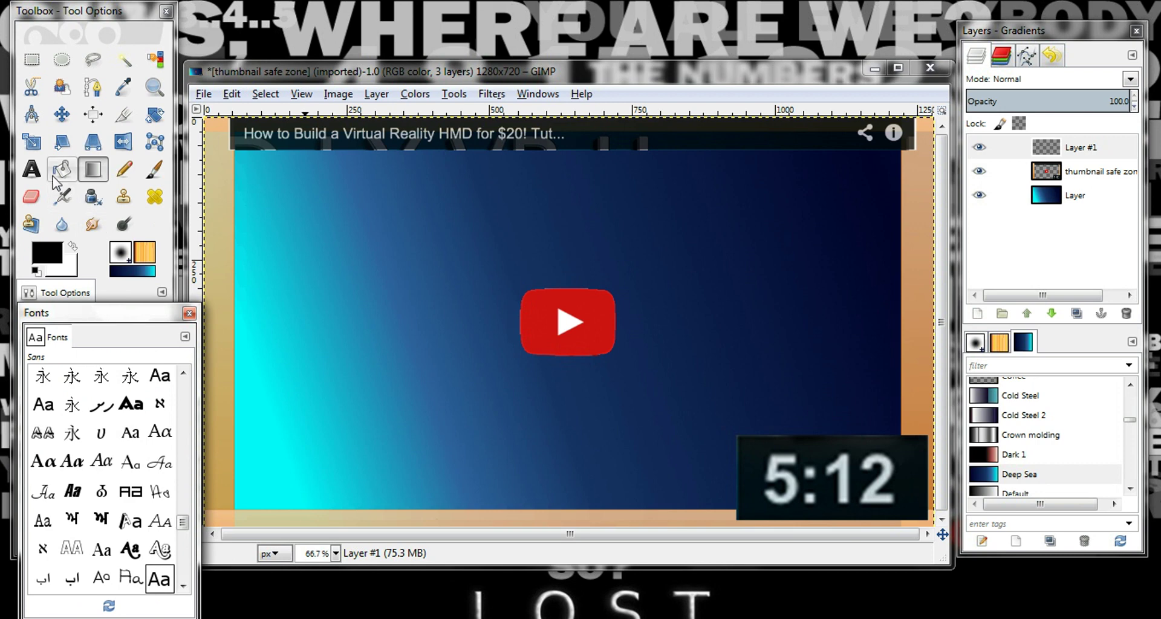
left_click(31, 169)
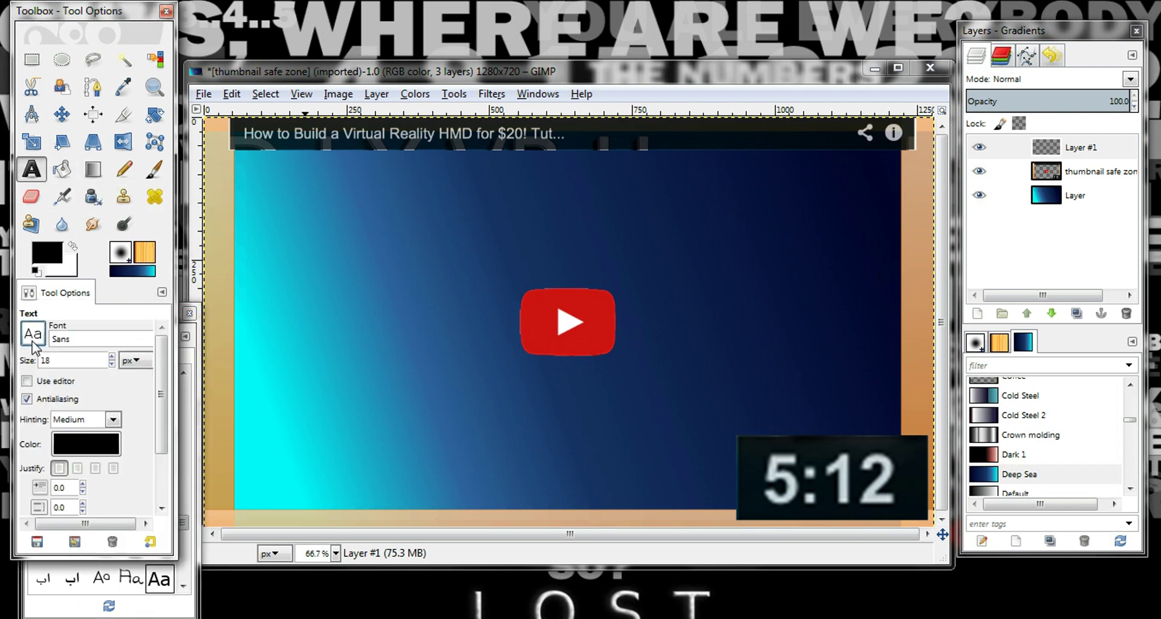
left_click(33, 334)
scroll(88, 423, "down", 2)
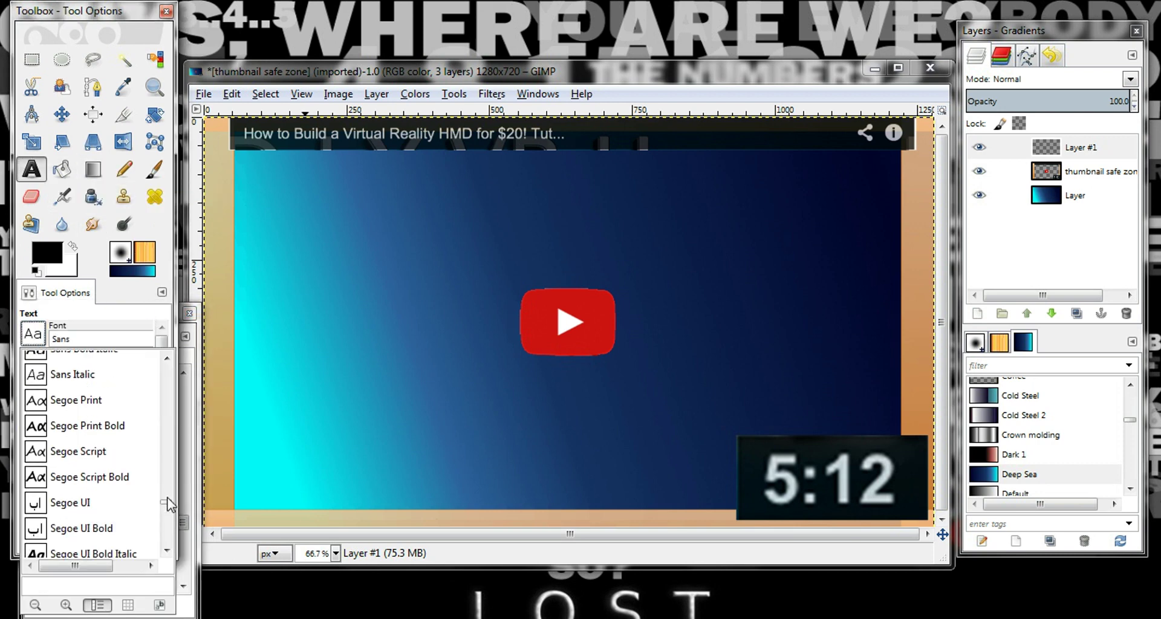
left_click_drag(167, 510, 141, 446)
scroll(125, 437, "up", 3)
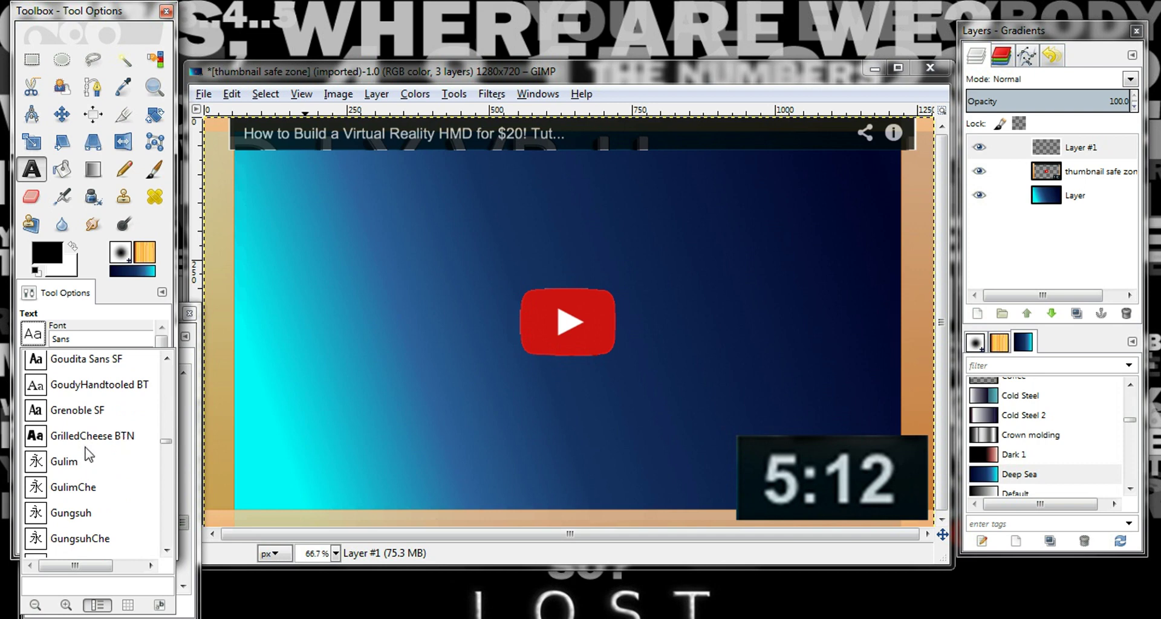
left_click(87, 436)
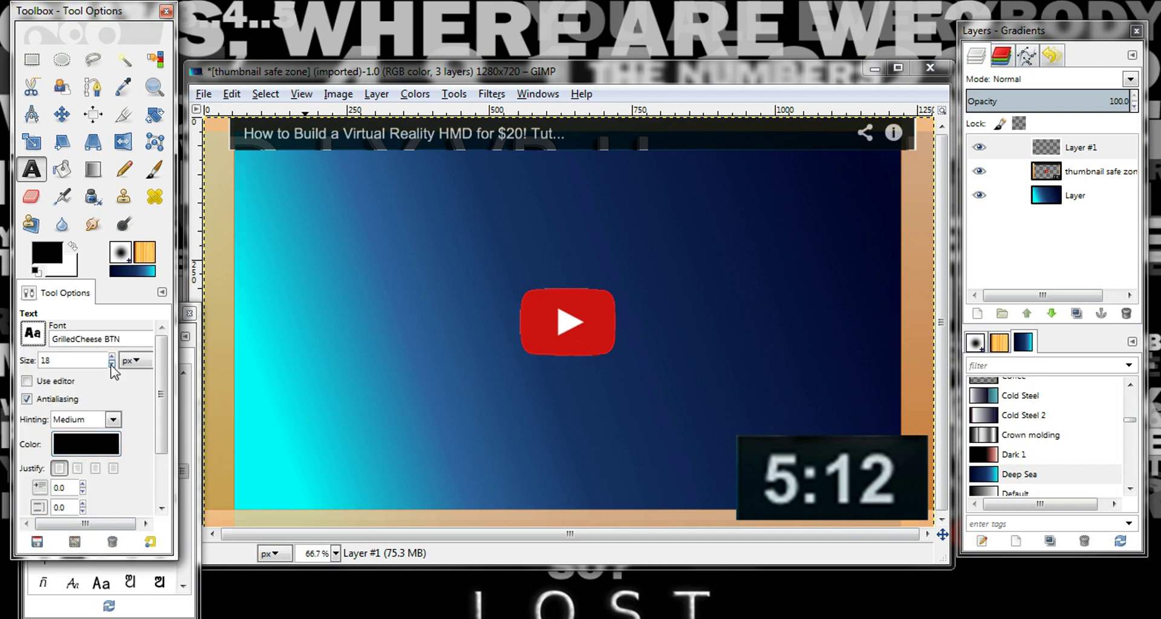
Draw a text frame about 809 × 285 px in the canvas's upper area and enter "How To Make" at size 100 px.
left_click_drag(261, 175, 723, 337)
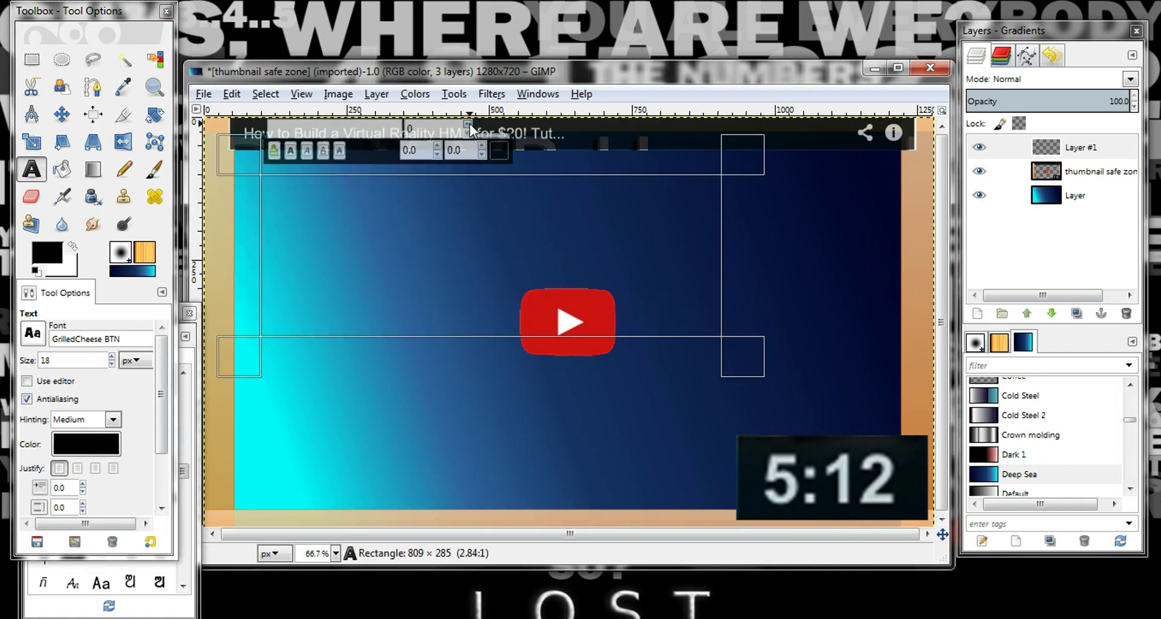
left_click(111, 357)
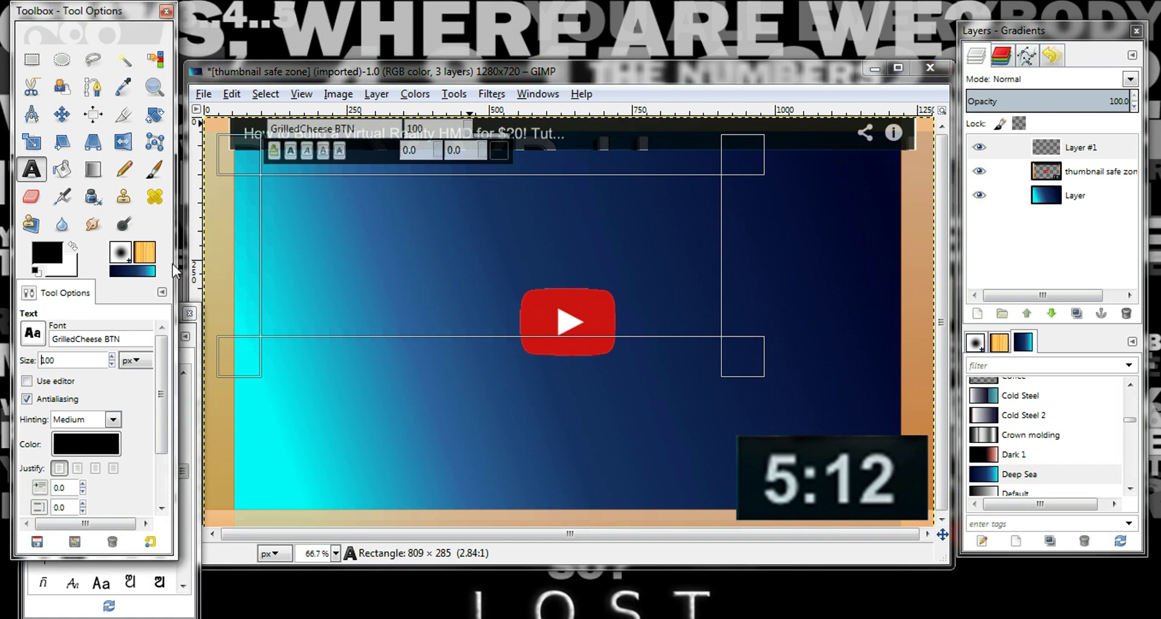
type("j")
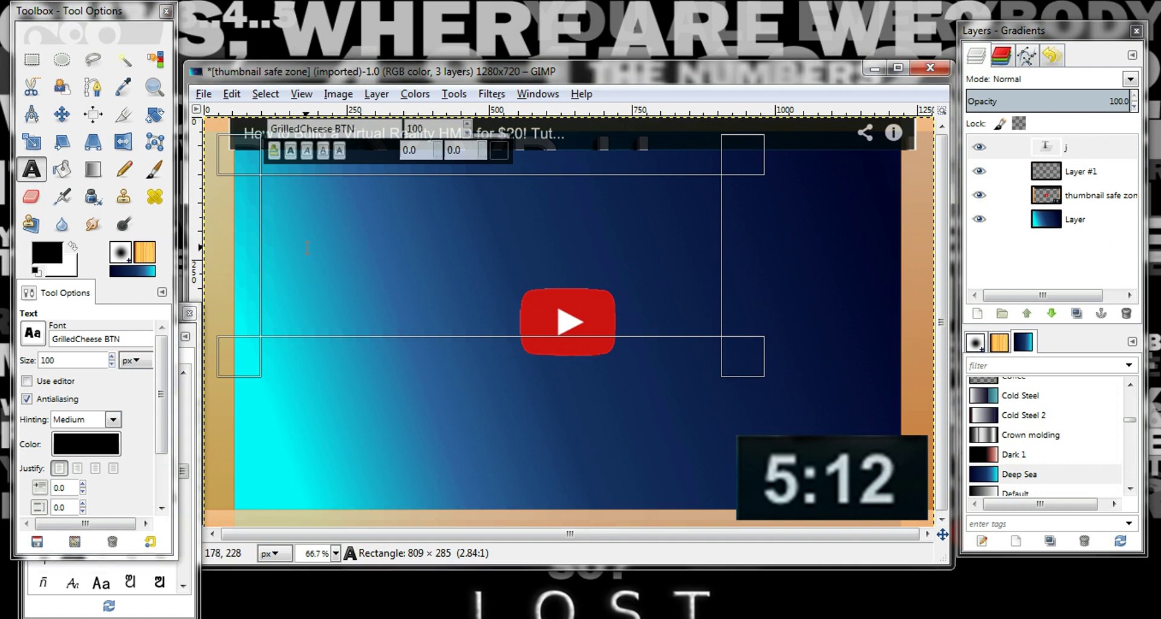
key("BackSpace")
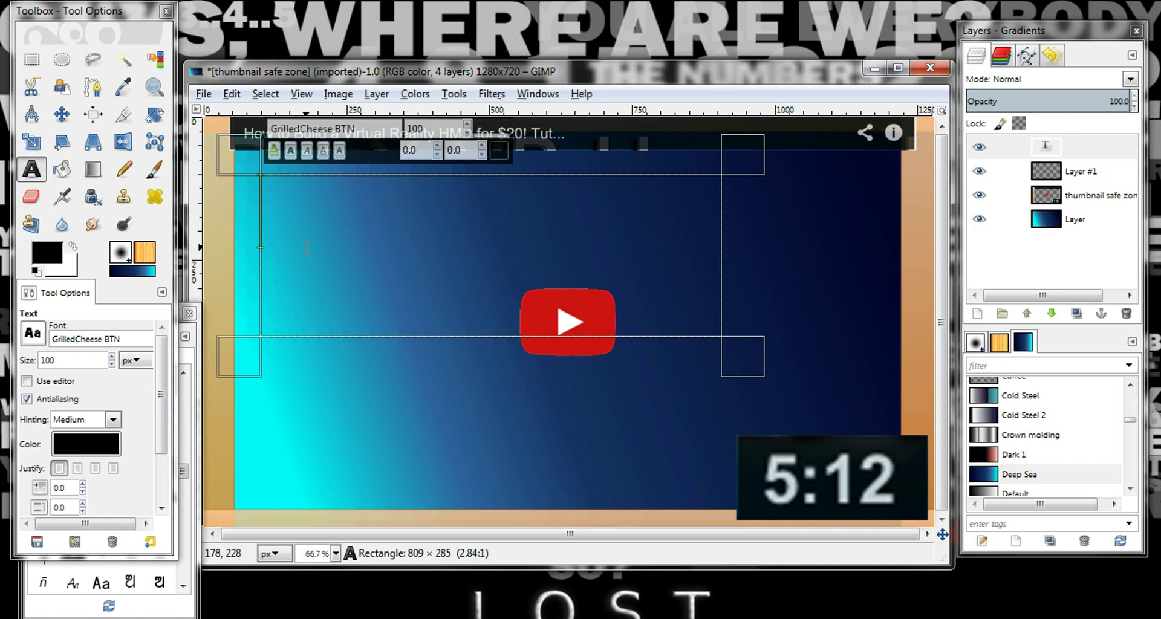
key("Return")
type("Hoq")
key("BackSpace")
type("w To")
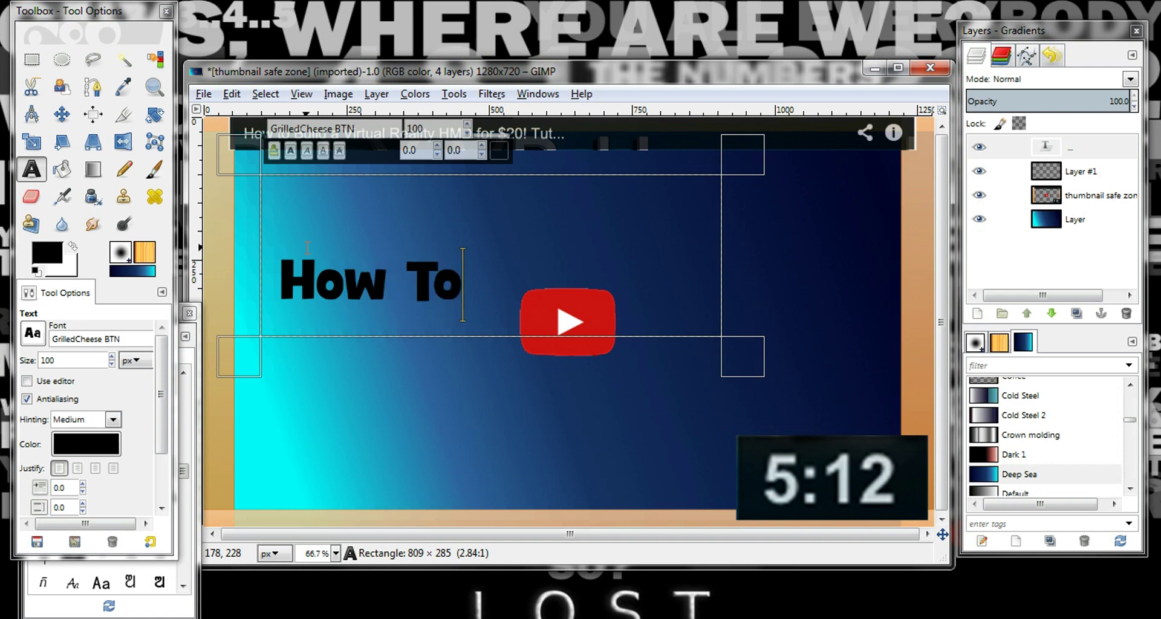
type(" Make")
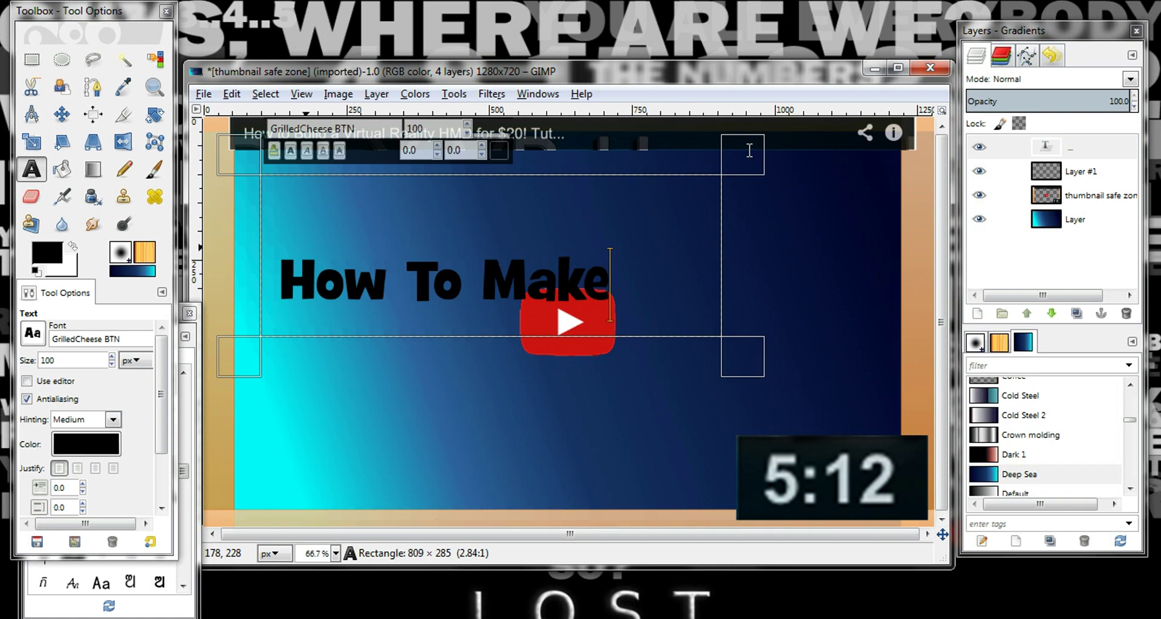
Resize the "How To Make" text frame to about 769 × 276 px and move the text layer up, above the play button.
left_click_drag(744, 170, 729, 235)
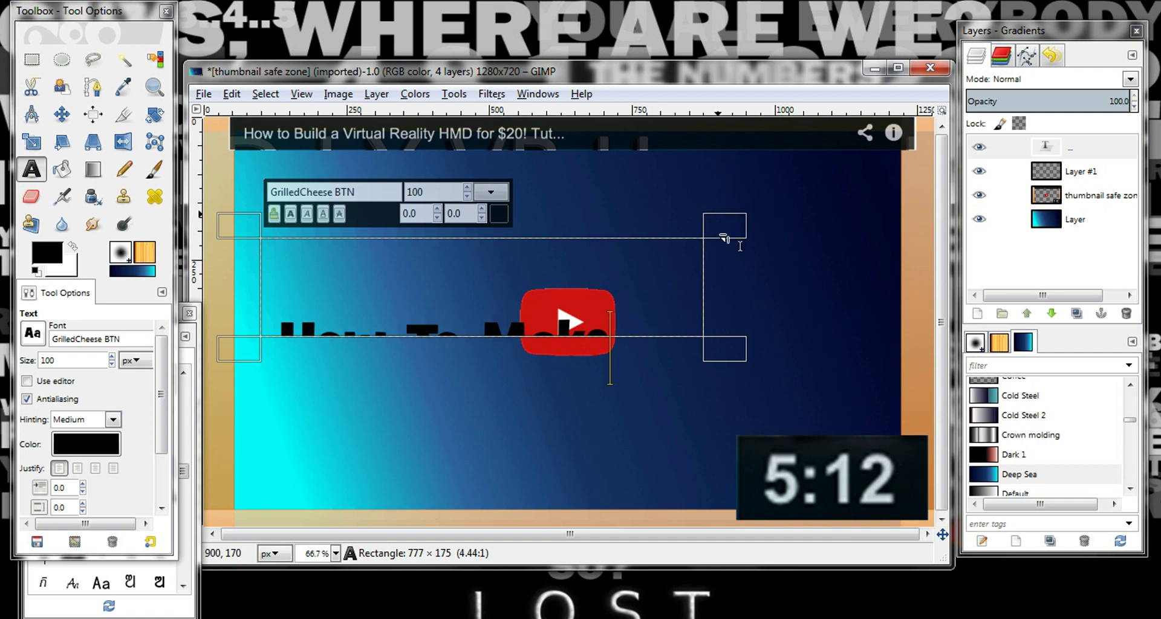
left_click_drag(738, 233, 733, 175)
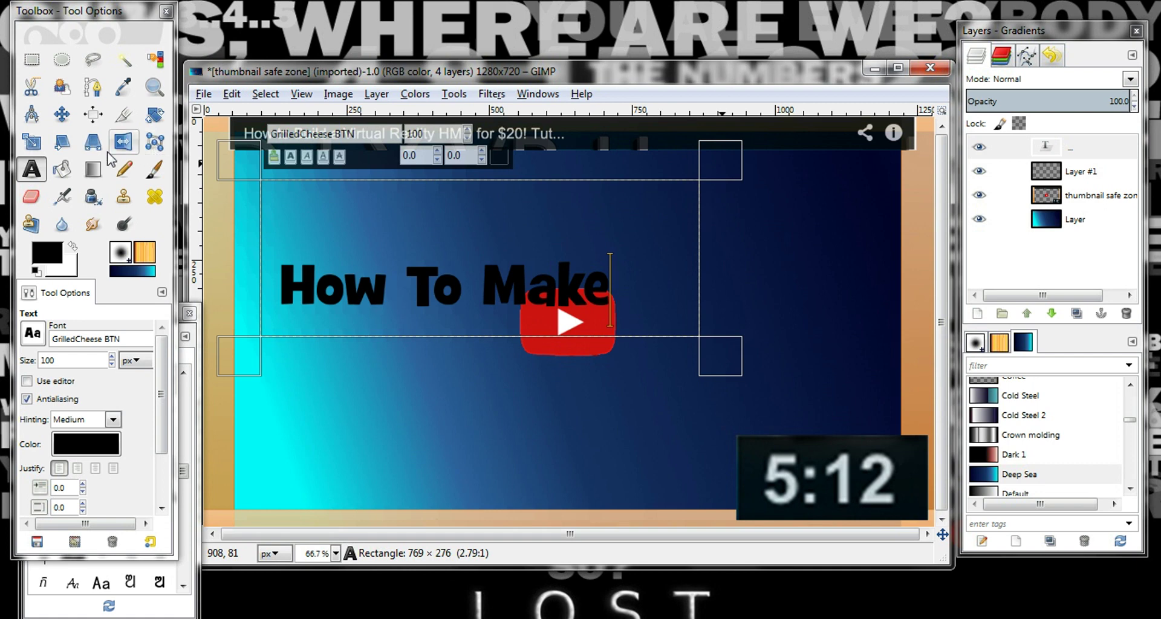
left_click(71, 117)
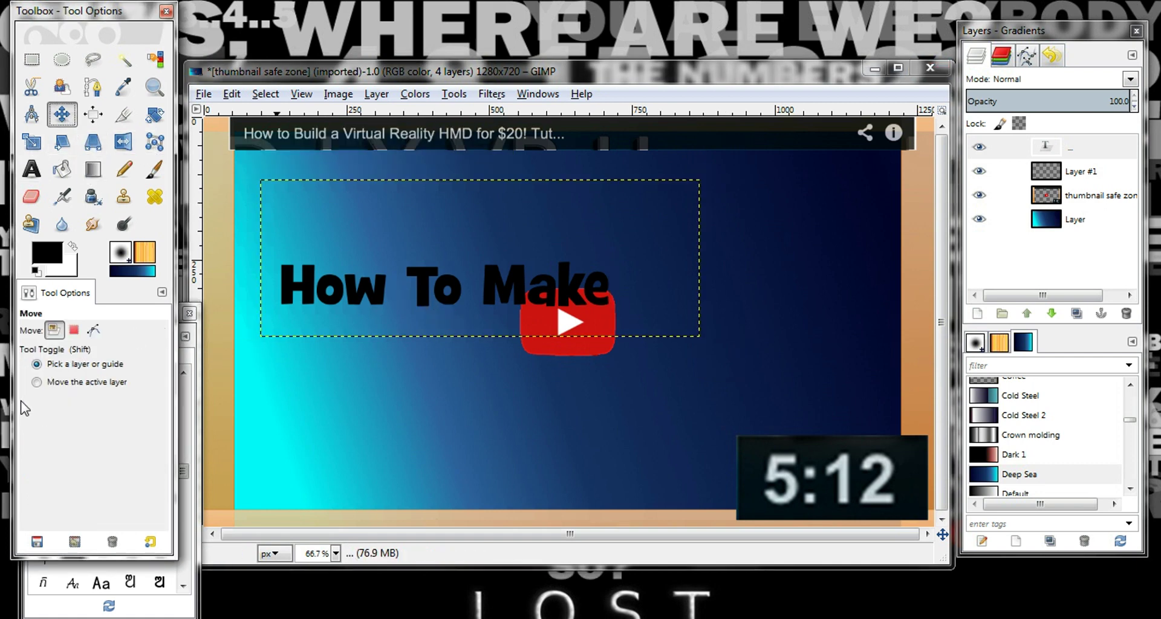
left_click(37, 382)
left_click_drag(458, 281, 459, 217)
Add a second text layer reading "YouTube Thumbnails" below the play button, widening its frame to about 989 px so it fits on one line.
left_click(33, 170)
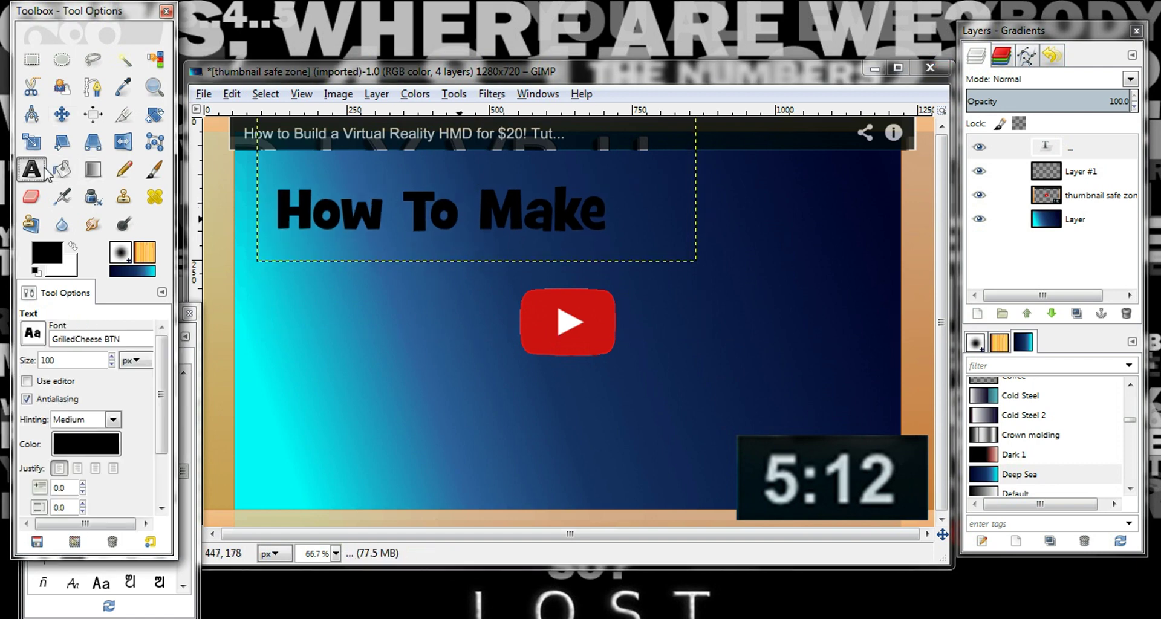
left_click_drag(267, 288, 797, 442)
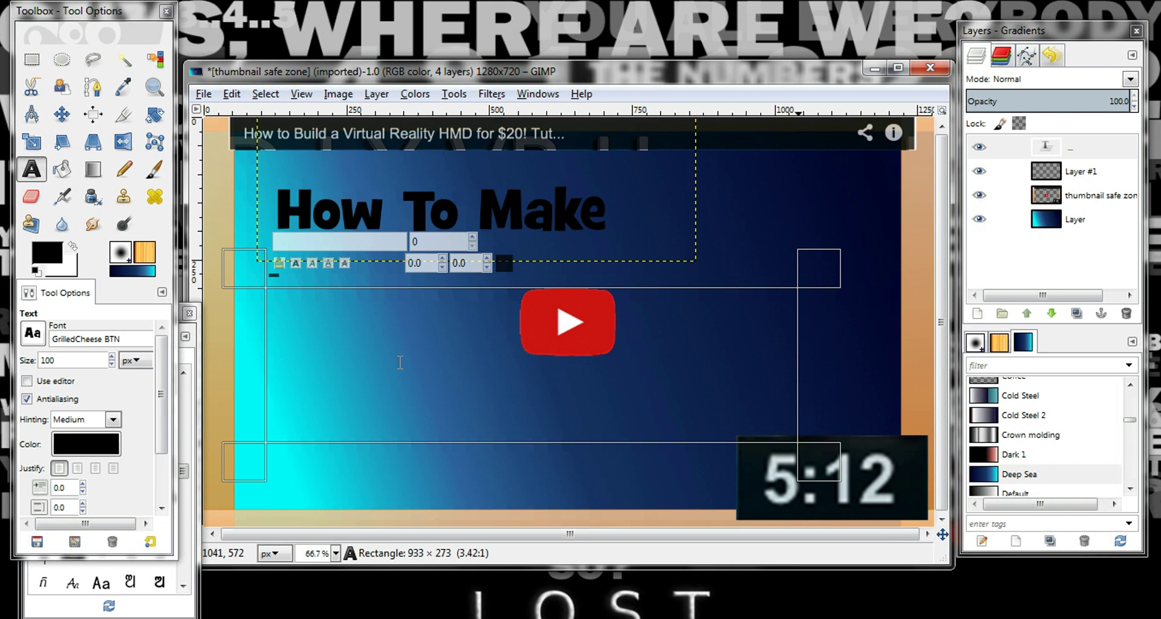
type("Y")
key("BackSpace")
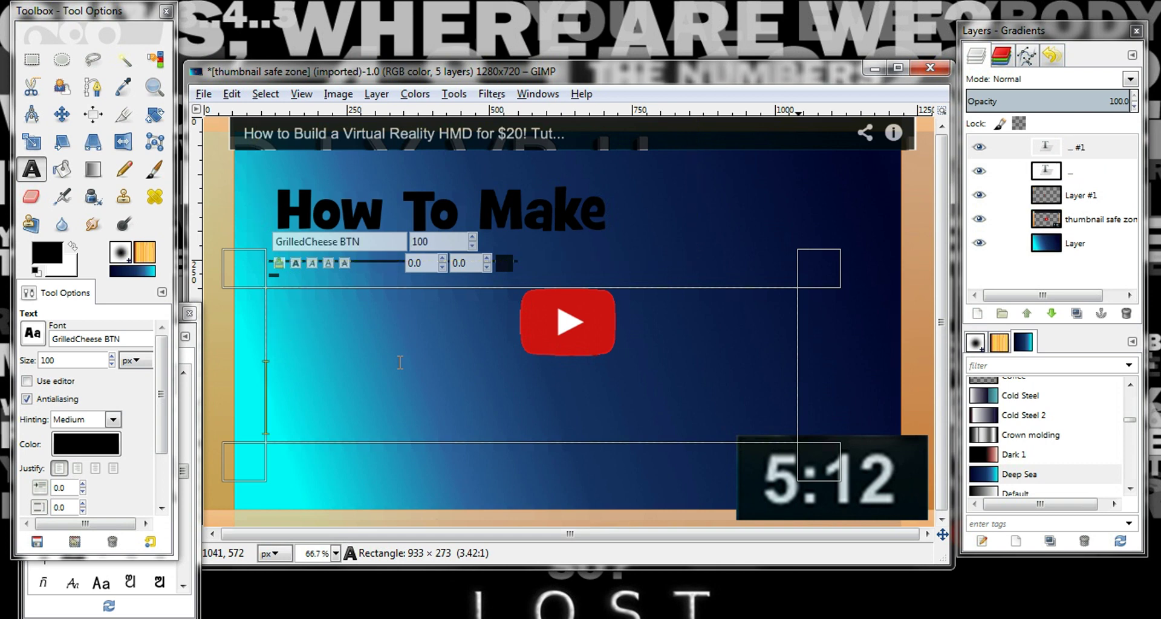
type("YouTube Thumbnail")
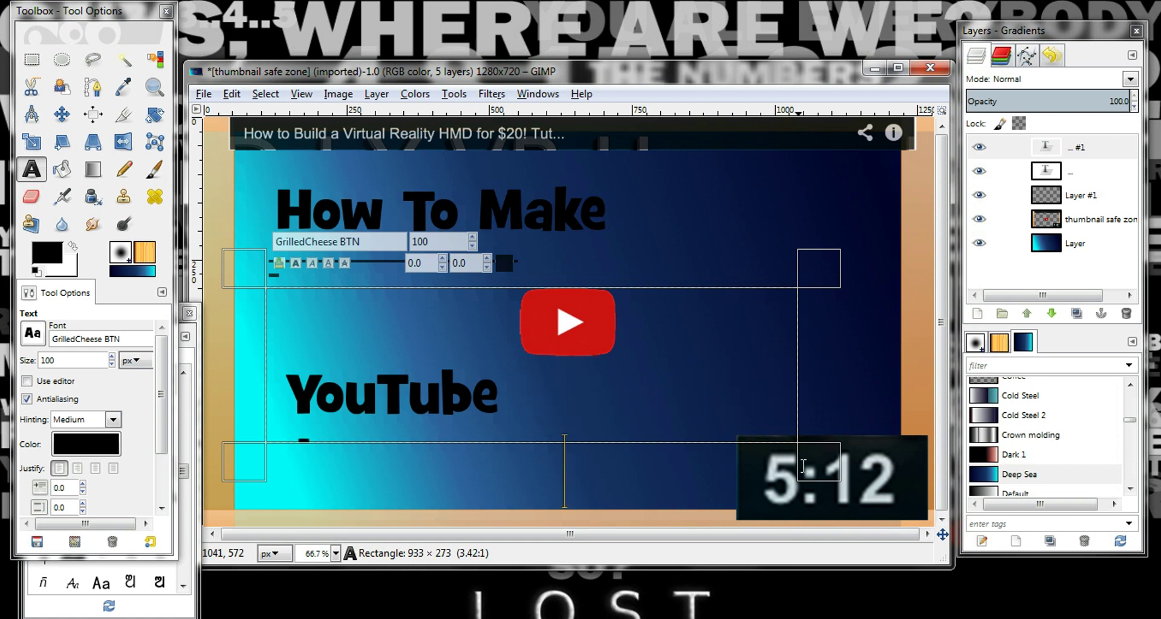
type("s")
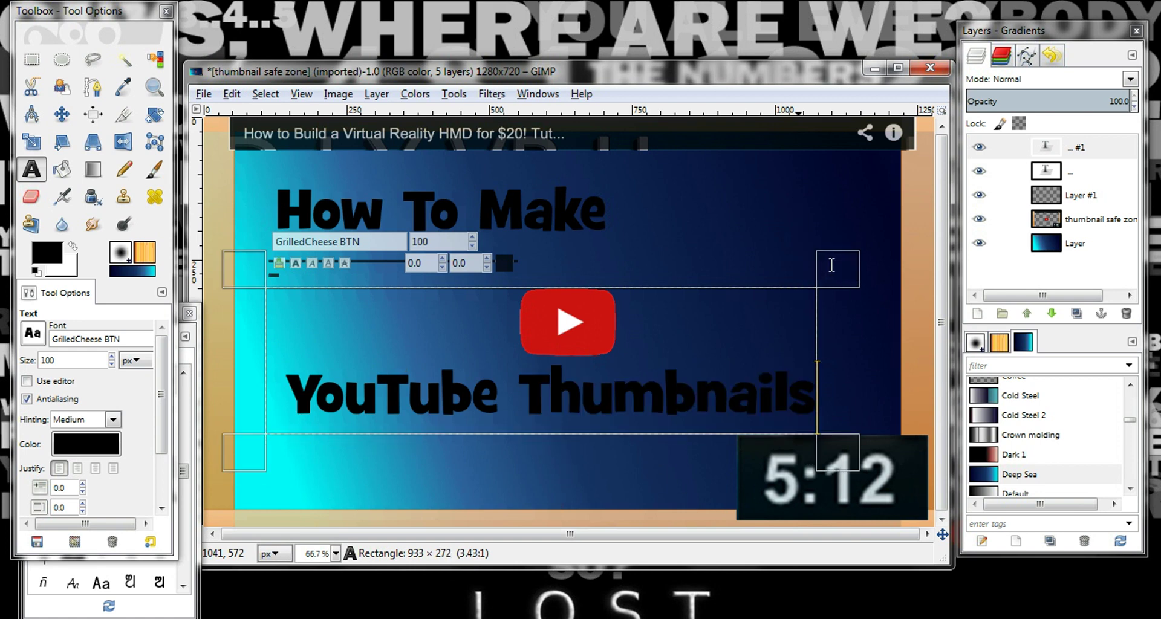
left_click_drag(827, 262, 841, 261)
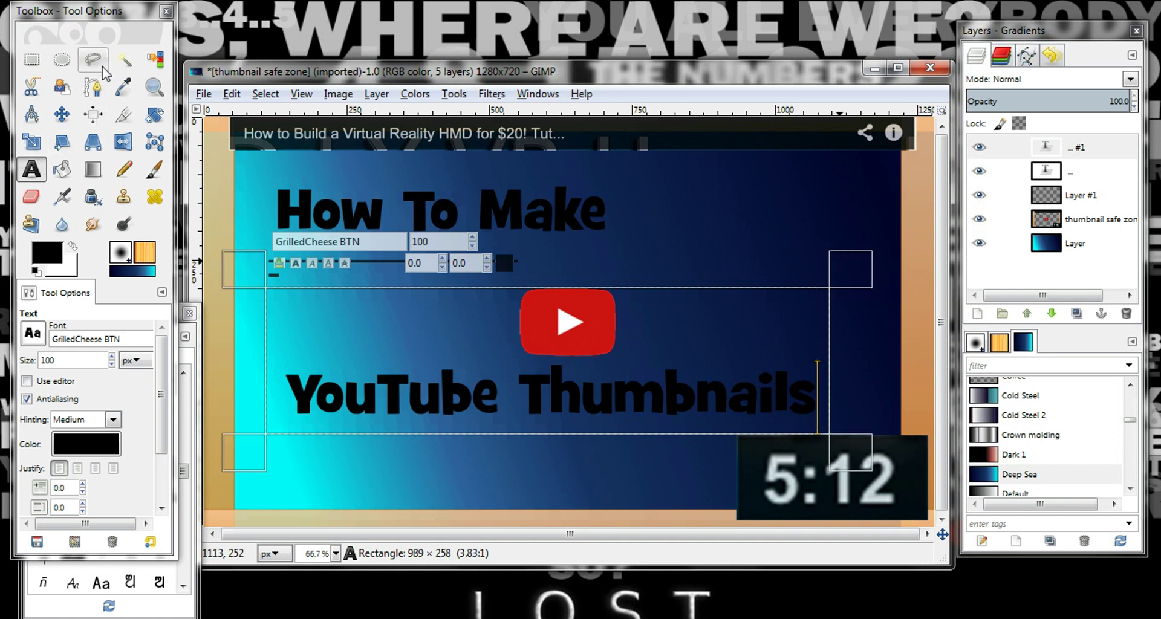
Enlarge the "YouTube Thumbnails" text to 112 px, expanding its frame to about 1194 × 418 px.
left_click(62, 114)
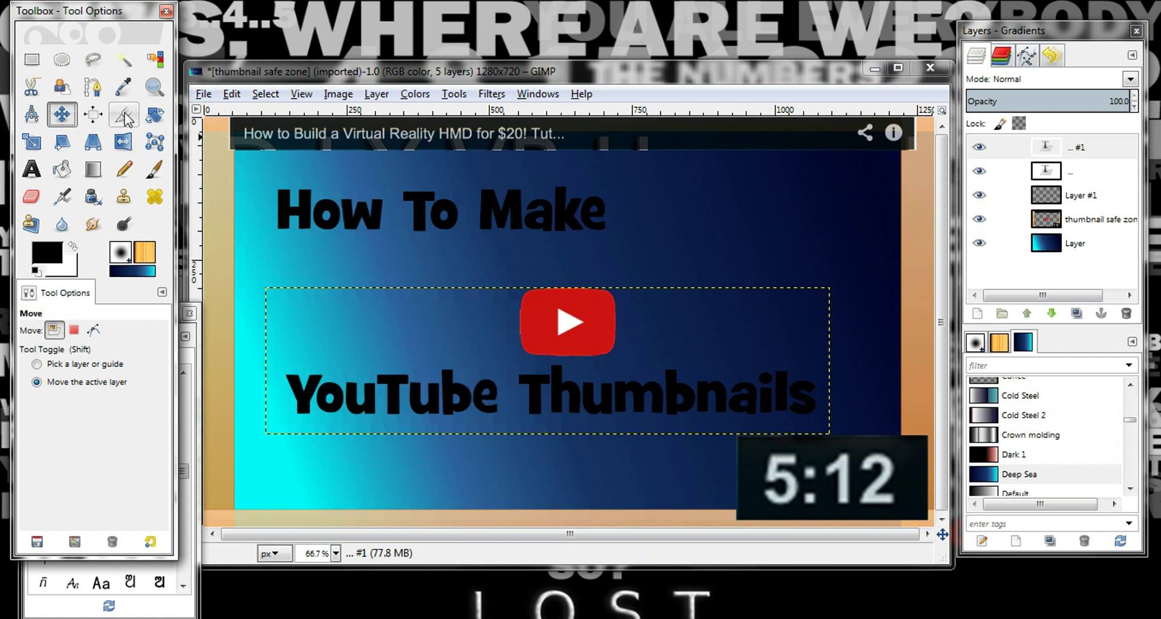
left_click(33, 169)
left_click_drag(815, 419, 209, 384)
left_click_drag(255, 450, 242, 540)
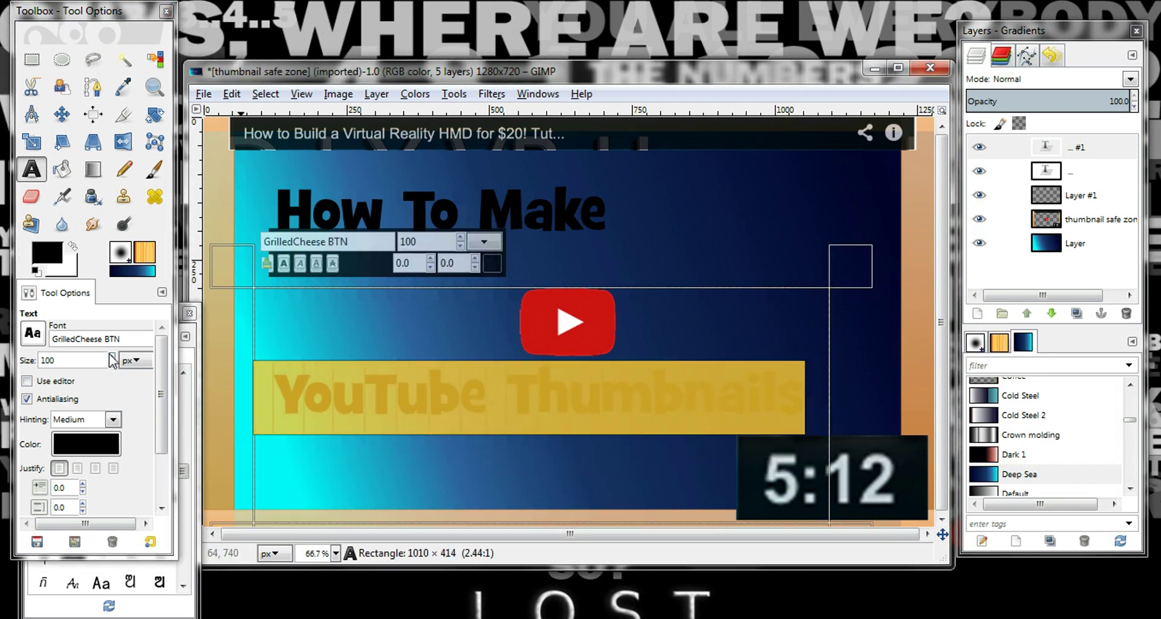
scroll(112, 361, "up", 4)
left_click_drag(858, 281, 952, 271)
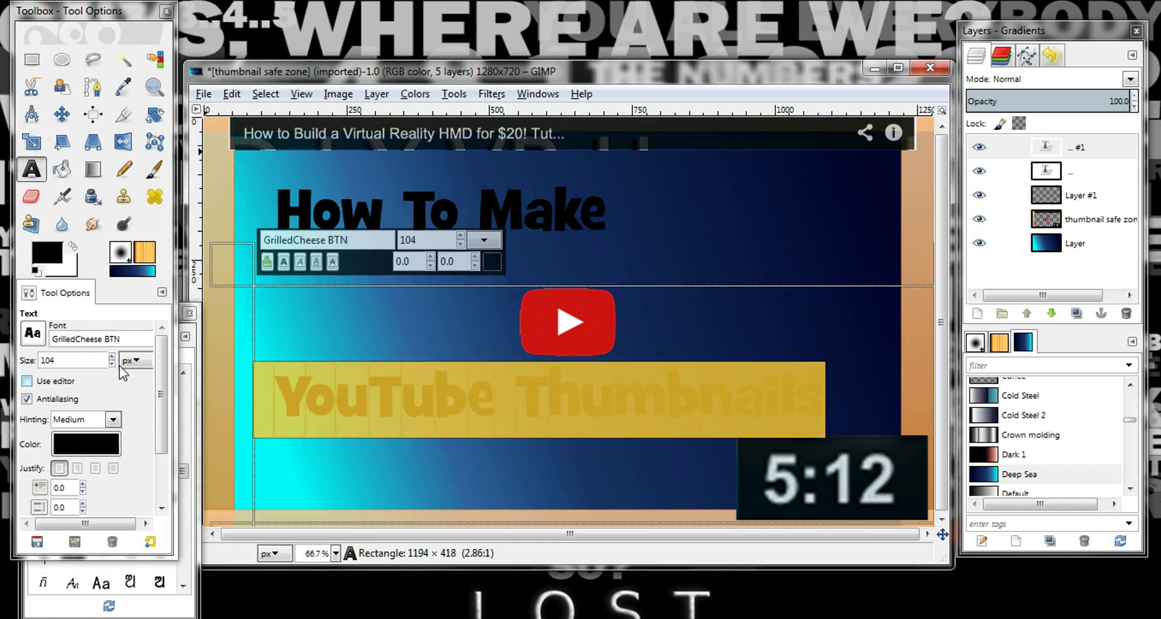
scroll(113, 360, "up", 20)
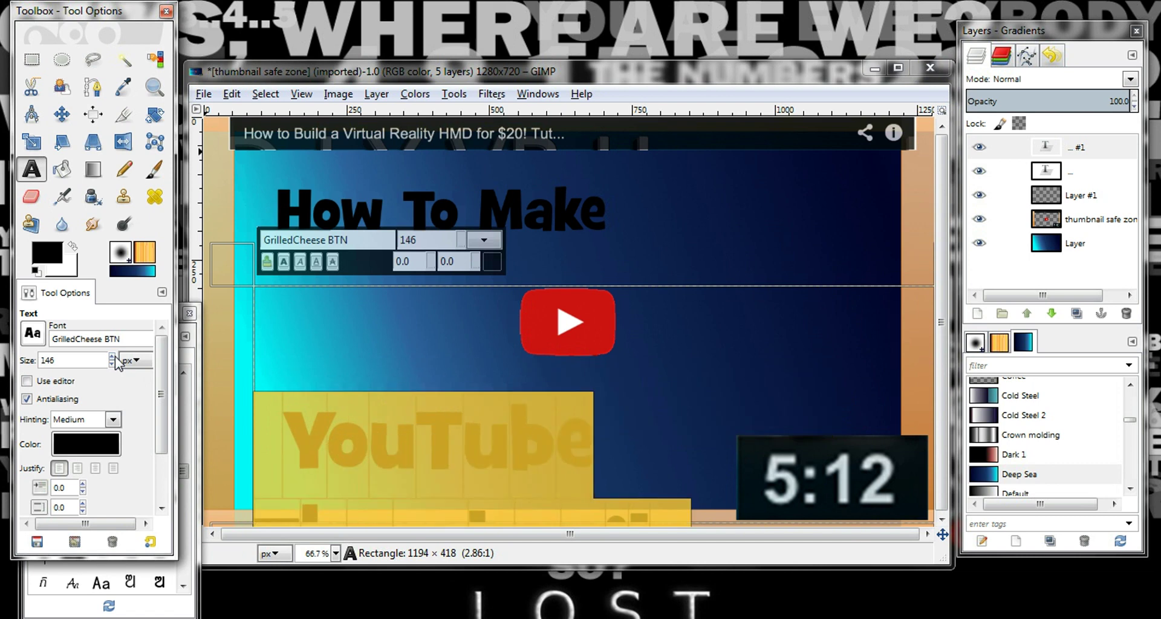
scroll(112, 366, "down", 20)
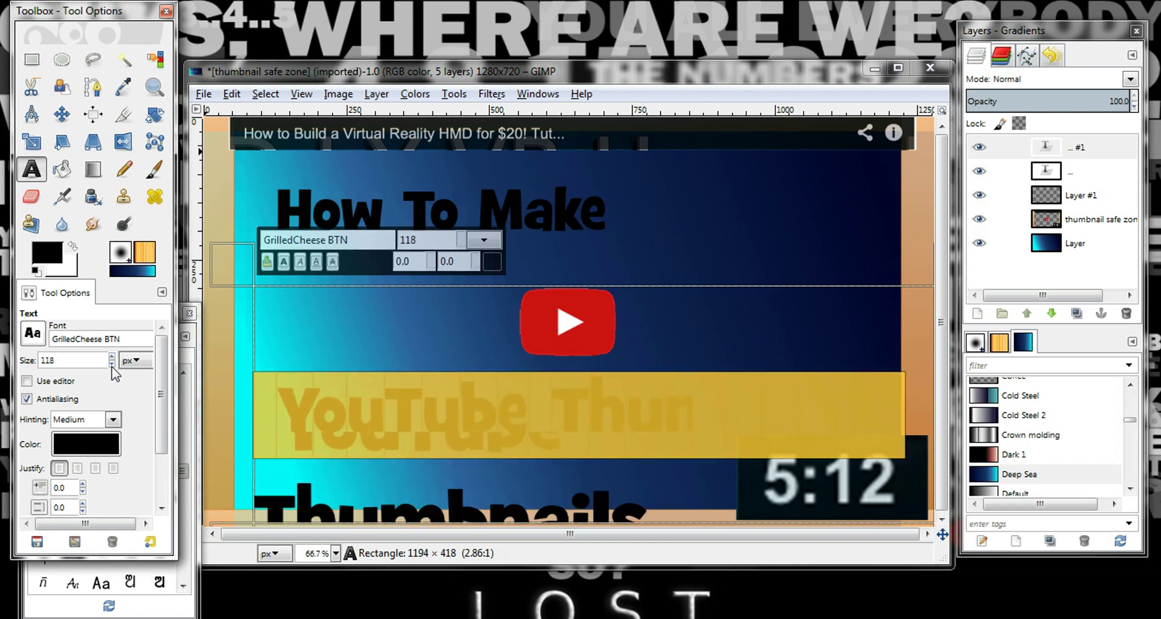
scroll(112, 366, "down", 5)
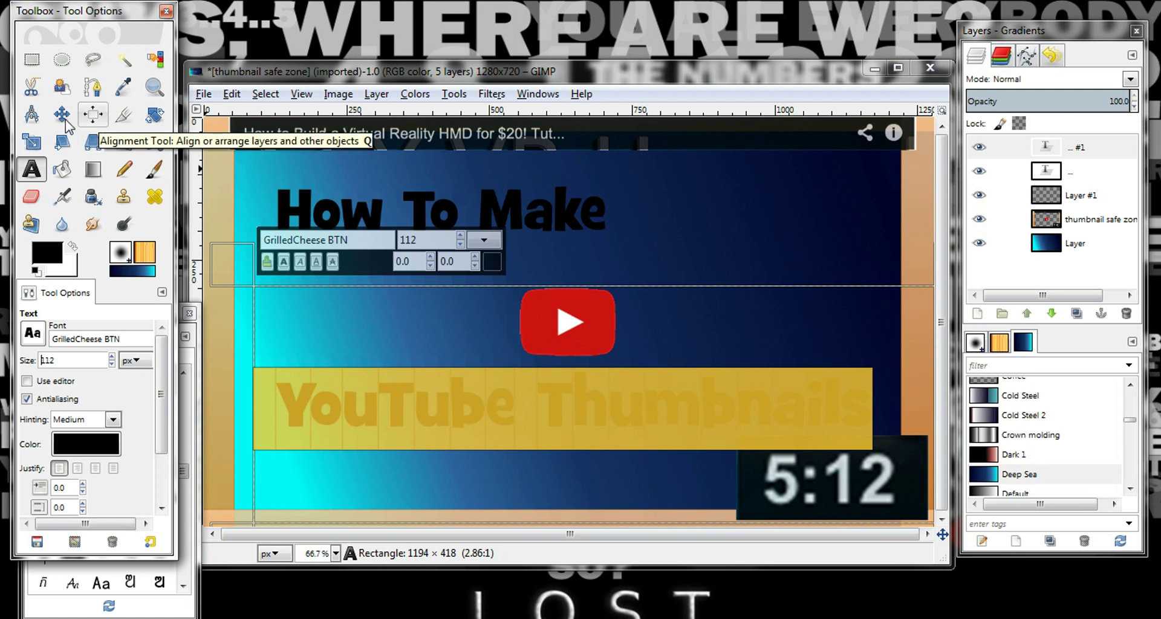
Enlarge the "How To Make" text to 114 px, expanding its frame to about 871 × 350 px.
left_click(1037, 173)
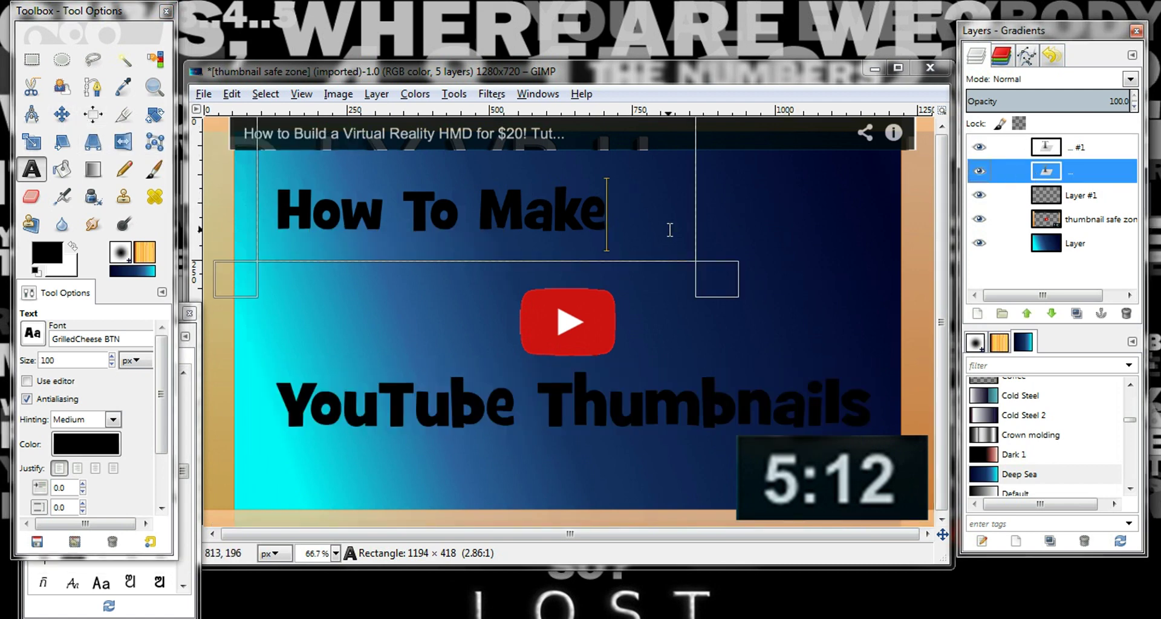
left_click_drag(733, 277, 792, 332)
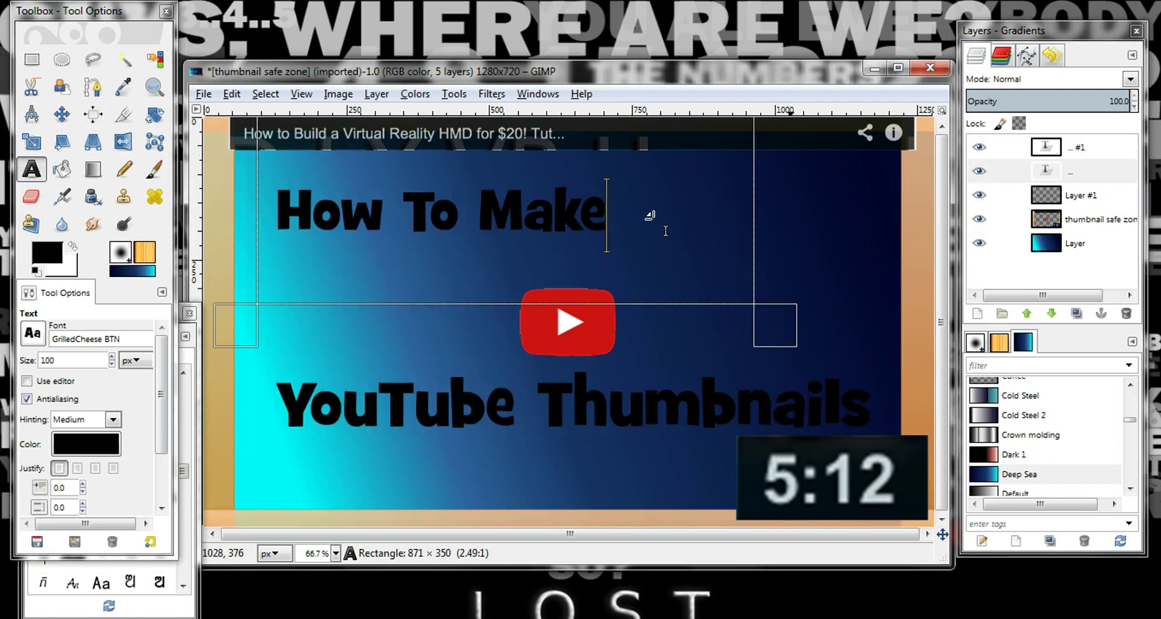
left_click_drag(606, 218, 283, 234)
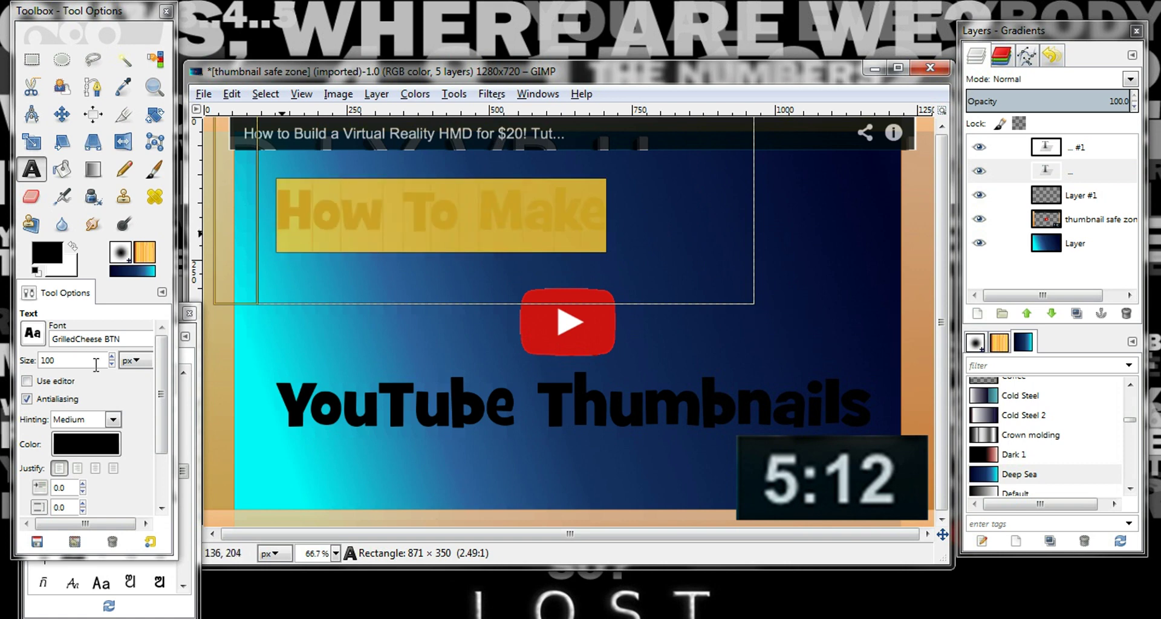
left_click_drag(112, 357, 111, 364)
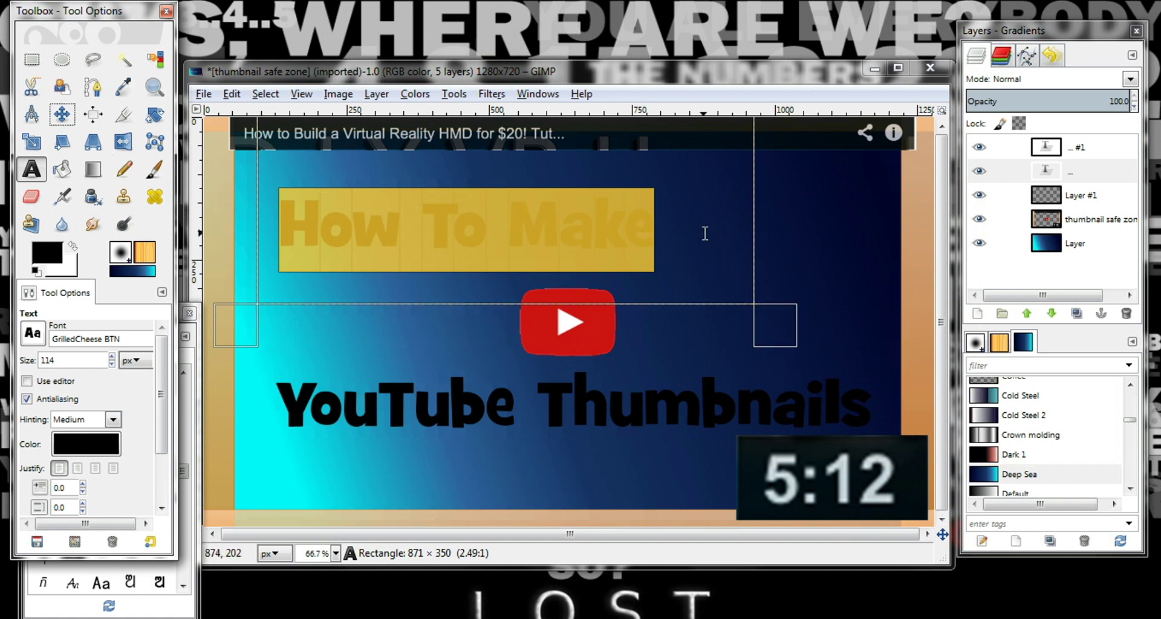
key("End")
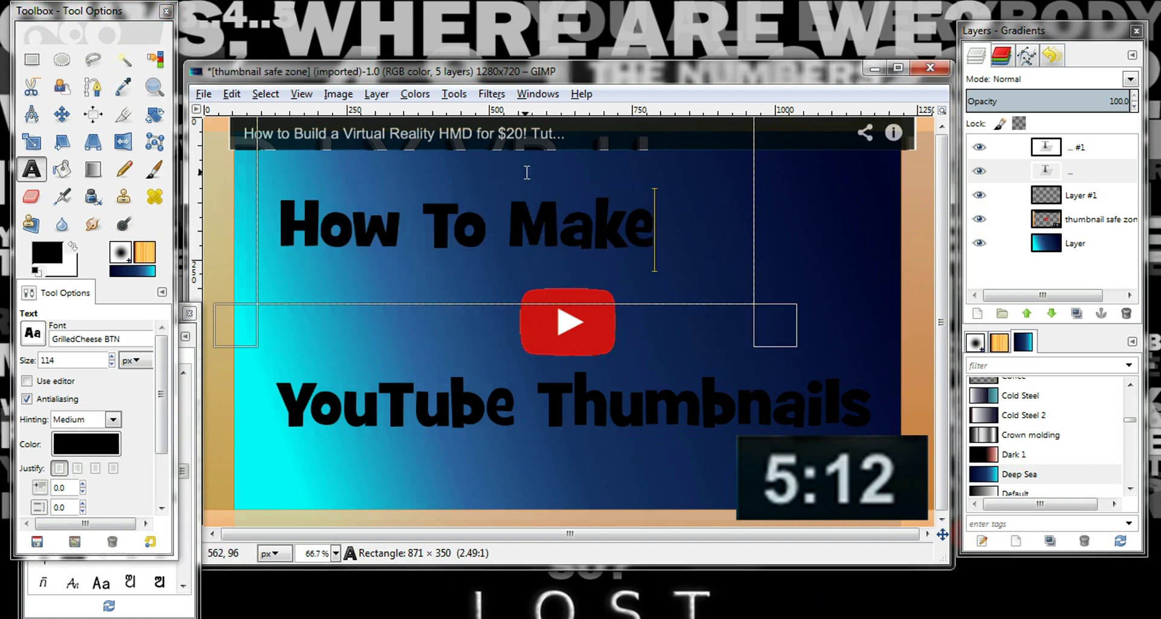
Move the "How To Make" and "YouTube Thumbnails" text layers slightly up and left within the safe zone.
left_click(61, 113)
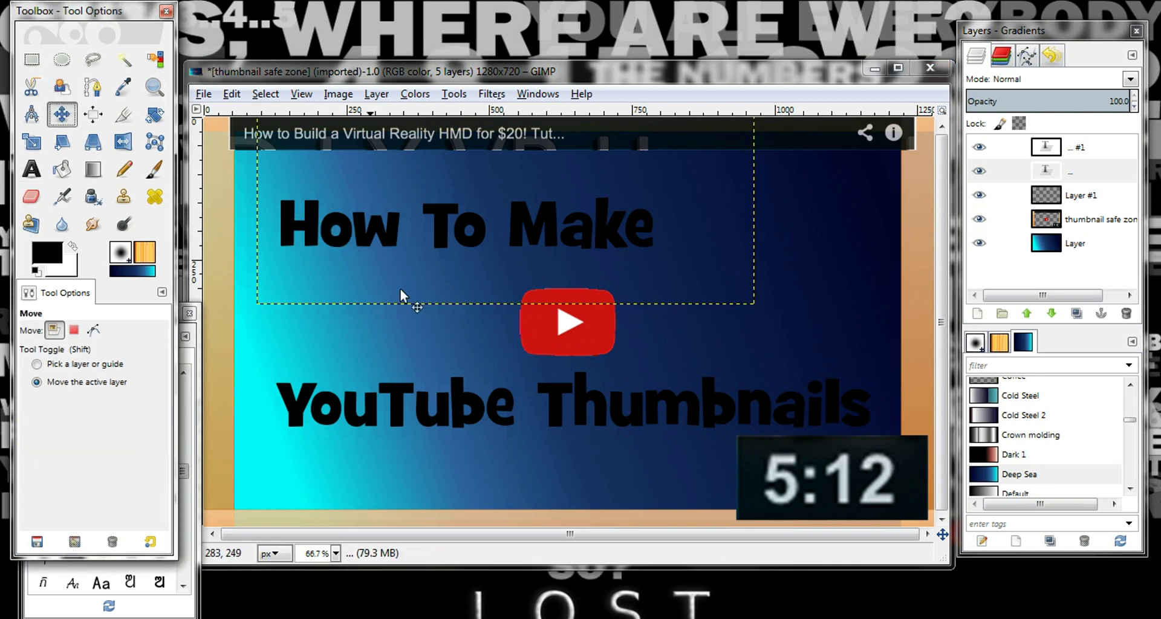
left_click_drag(438, 233, 423, 212)
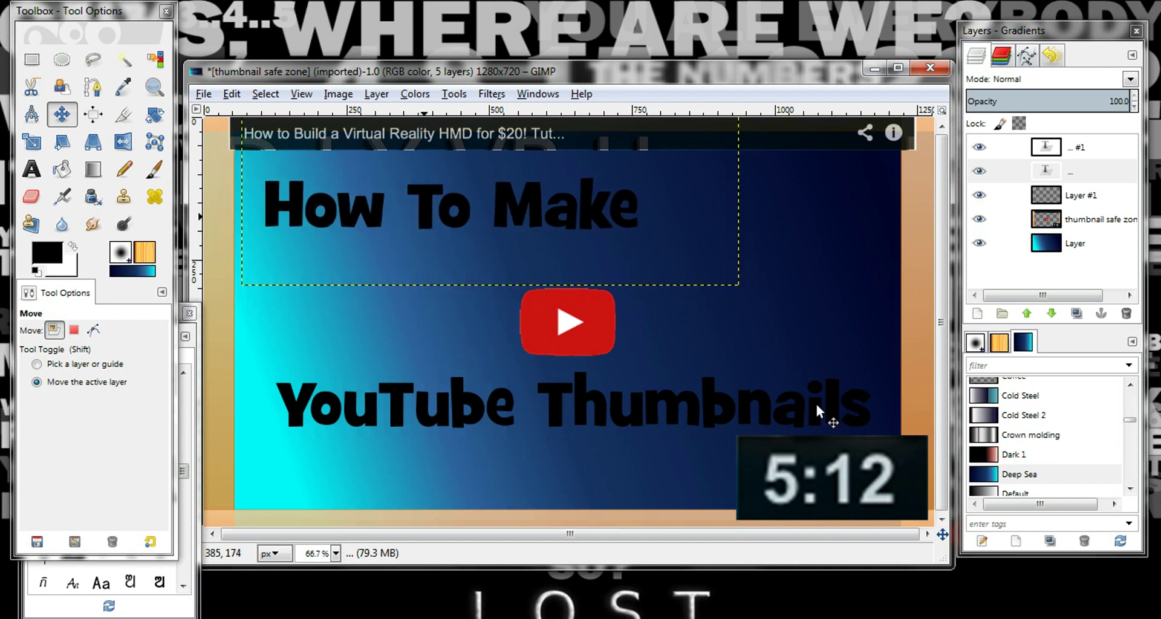
left_click(1006, 148)
mouse_move(383, 402)
left_mouse_down()
mouse_move(368, 374)
mouse_move(386, 386)
left_mouse_up()
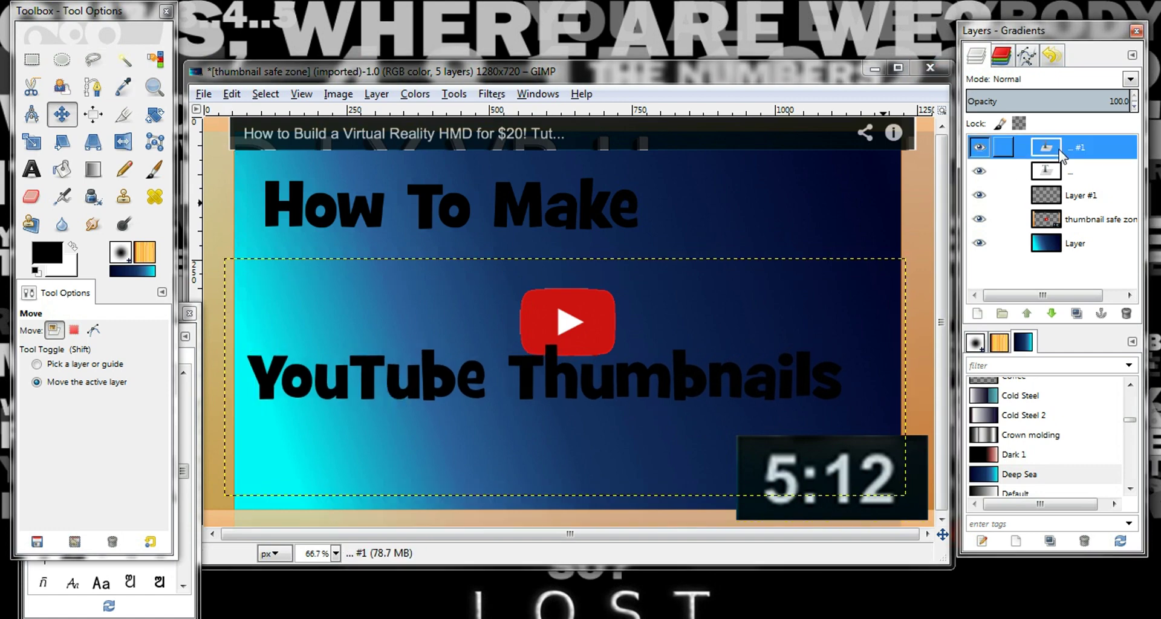
left_click(389, 97)
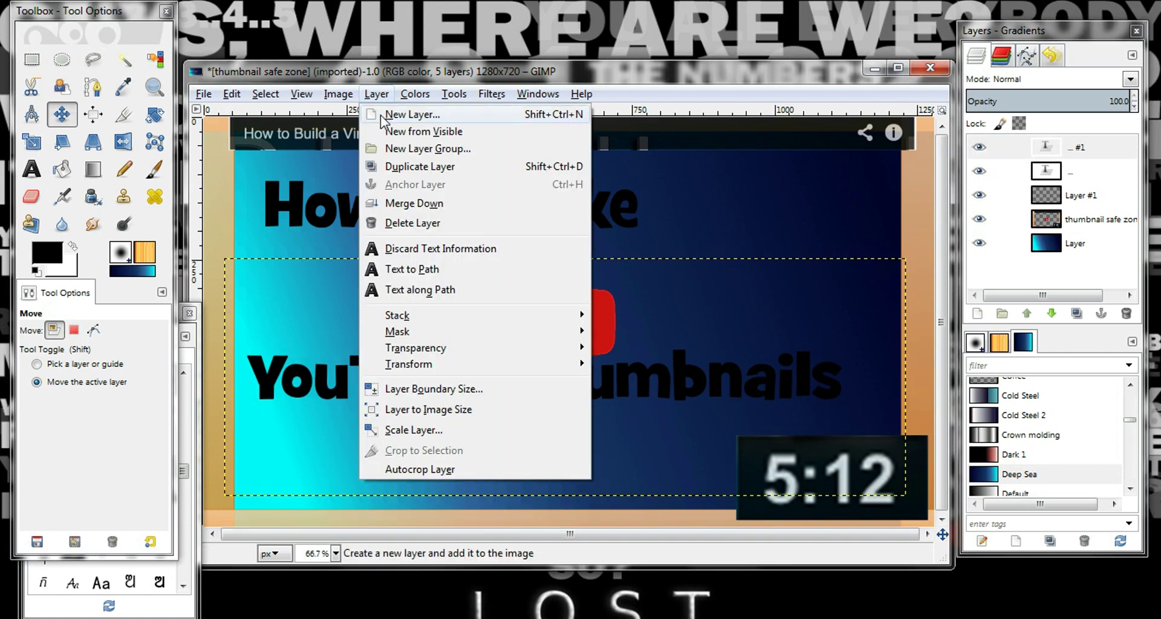
left_click(381, 114)
left_click(181, 335)
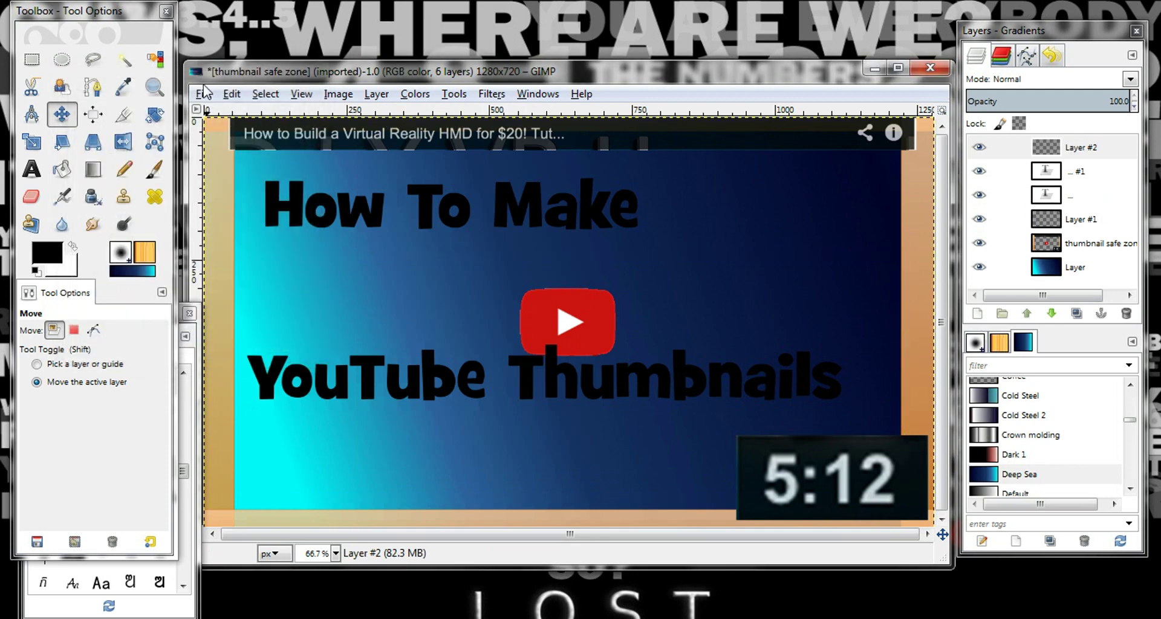
left_click(203, 94)
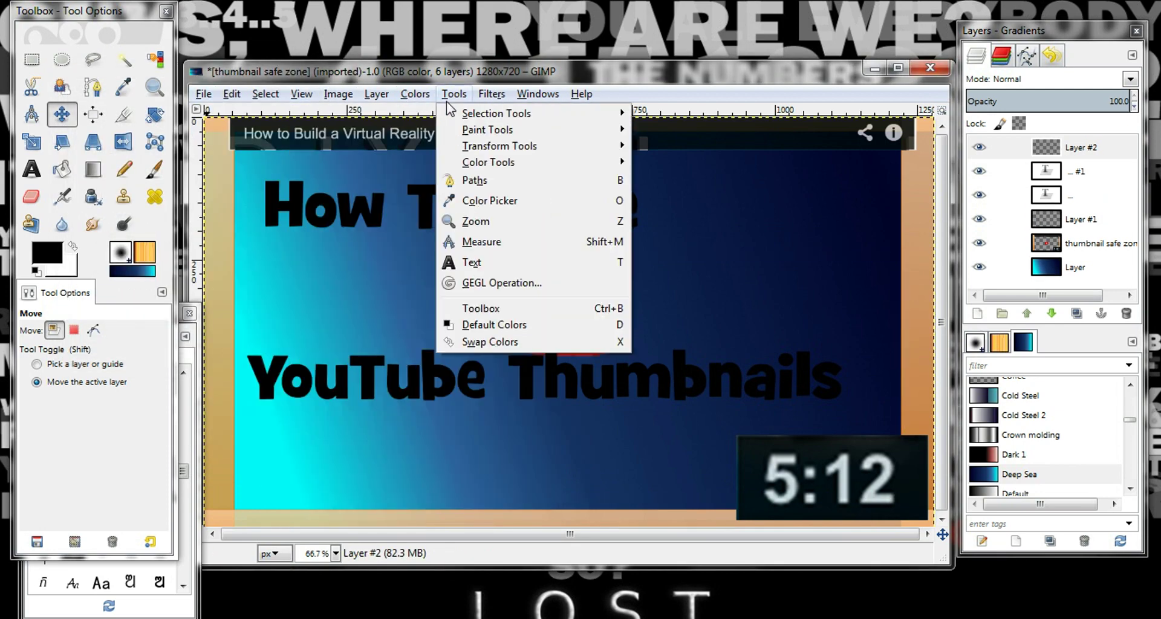
mouse_move(491, 94)
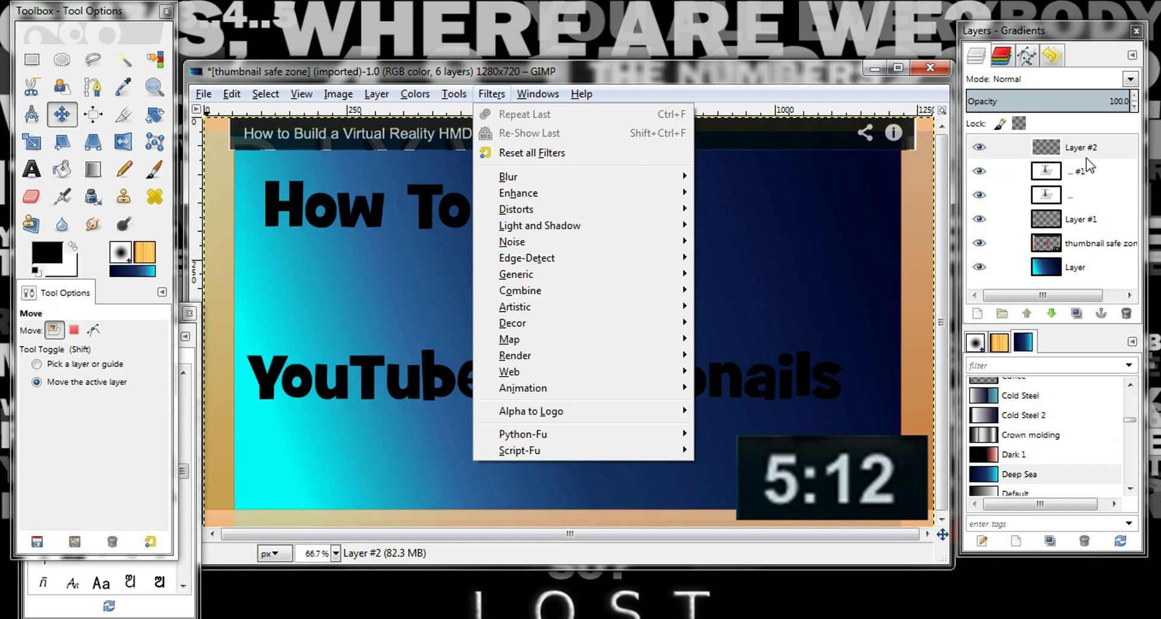
left_click(1107, 97)
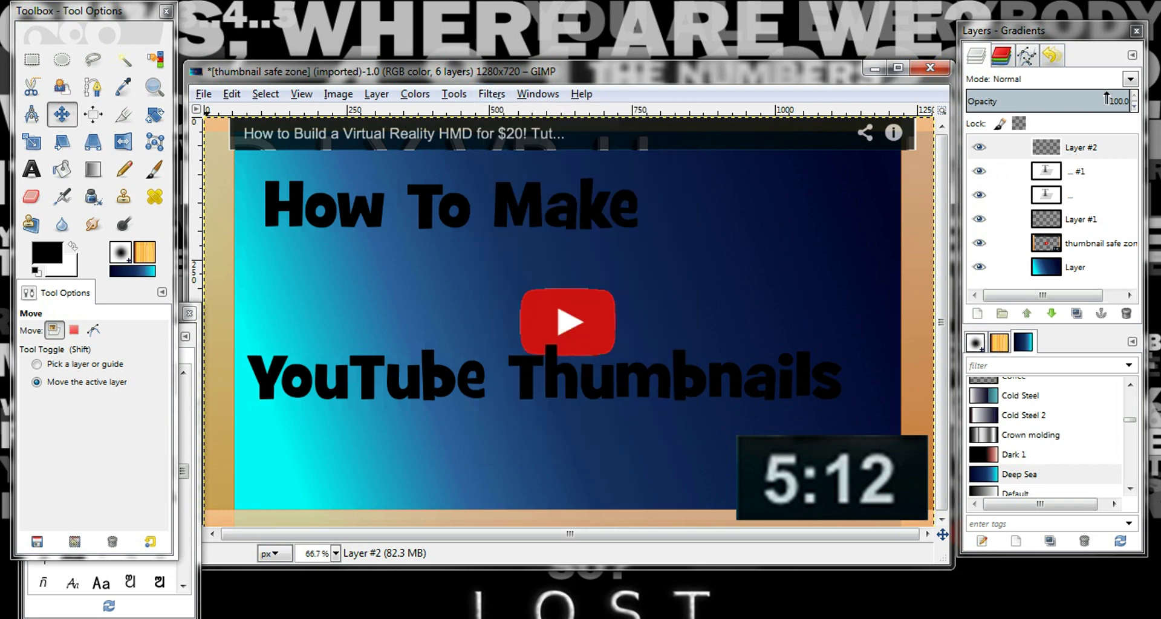
right_click(1062, 143)
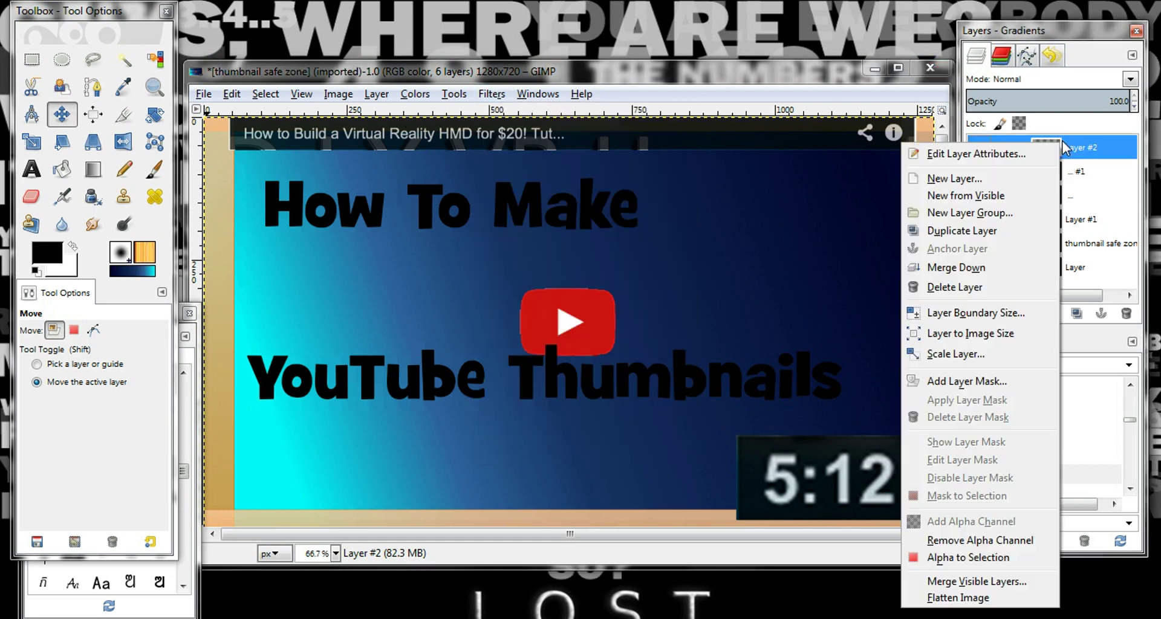
left_click(985, 288)
Open the image you.png as a new layer in the thumbnail.
left_click(204, 94)
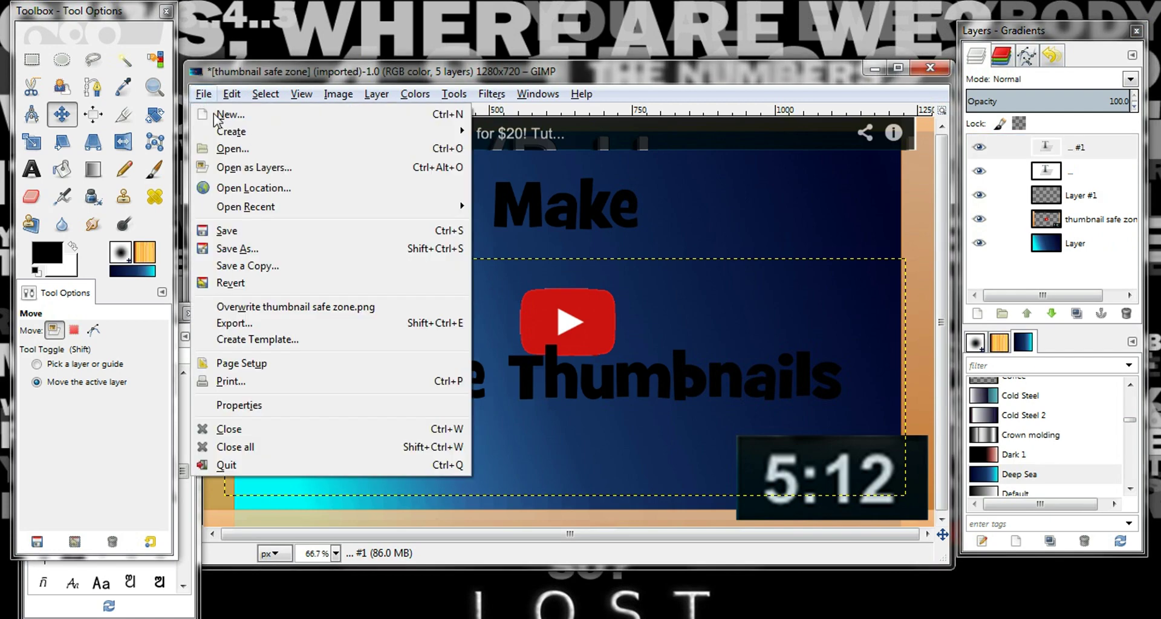
left_click(228, 168)
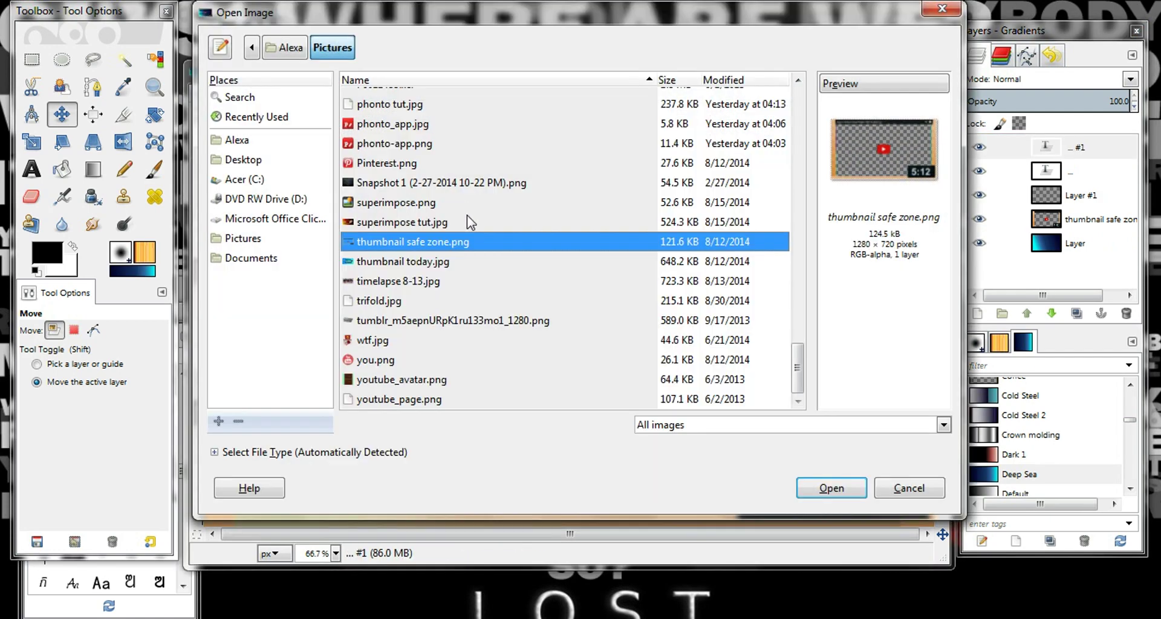
double_click(362, 359)
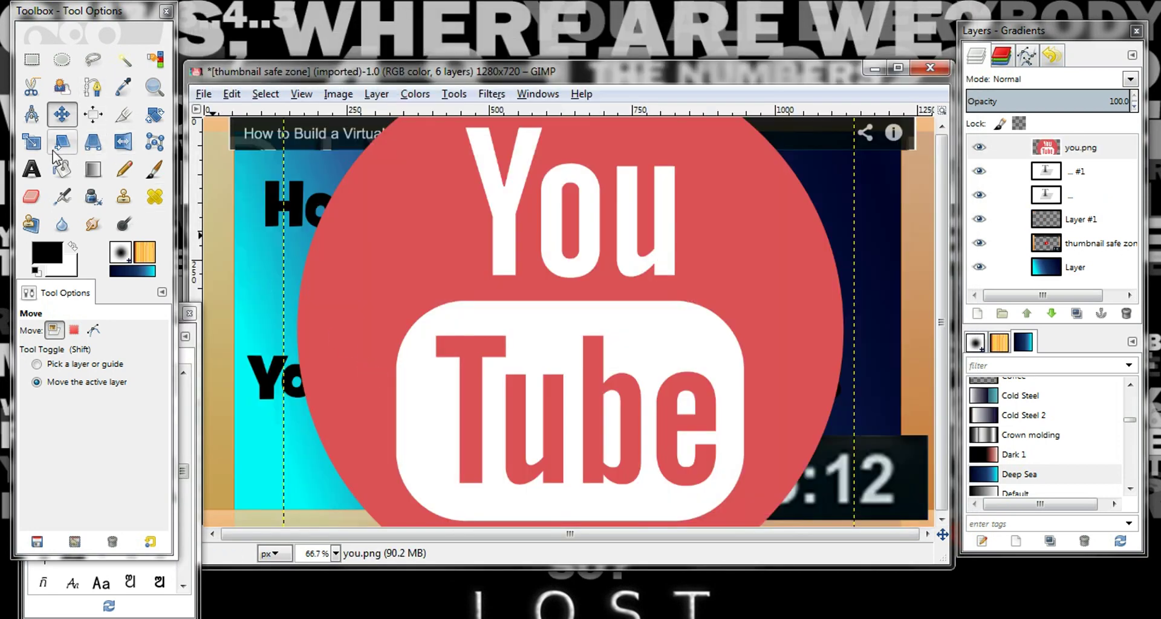
Scale the you.png logo layer down to 536 × 536 px, repositioning it near the upper middle of the thumbnail.
left_click(35, 145)
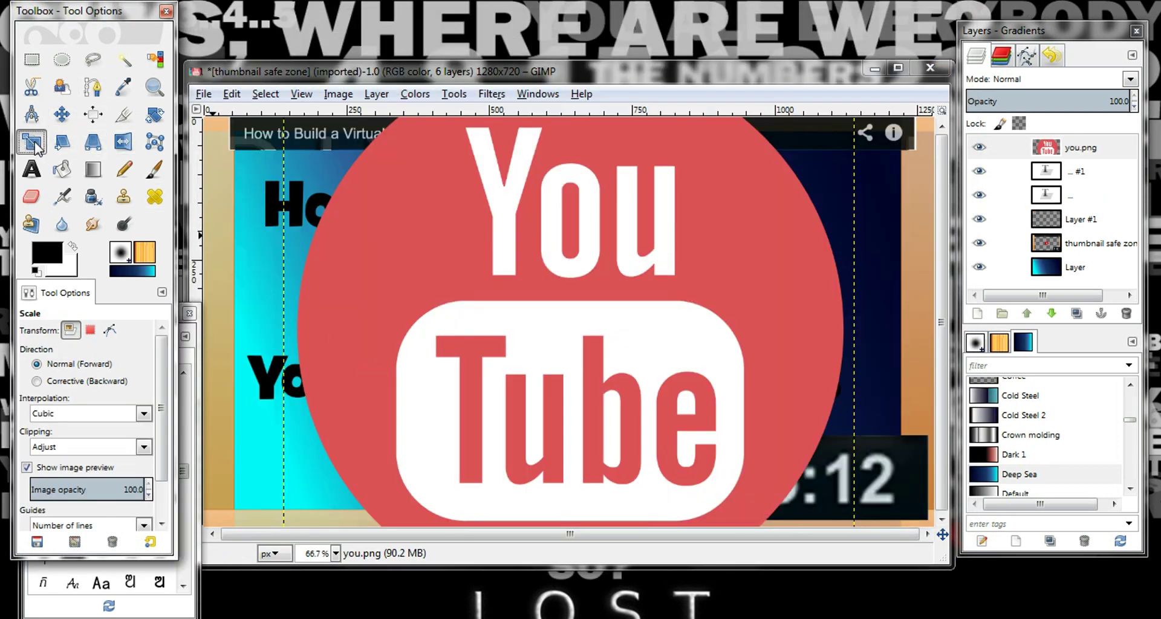
left_click(651, 330)
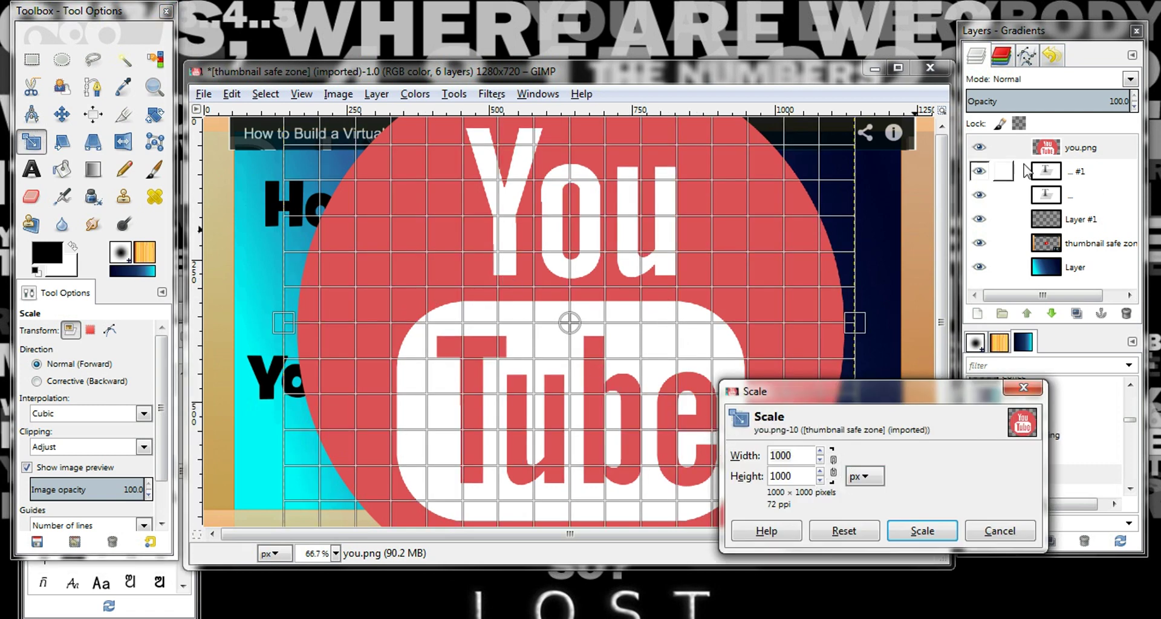
left_click(939, 194)
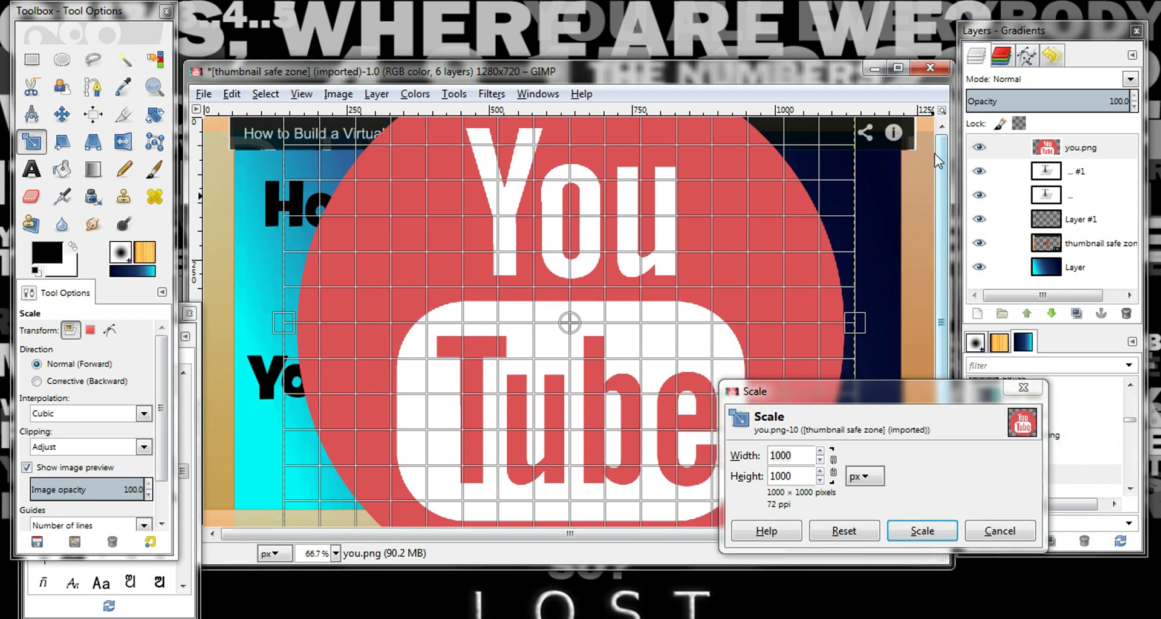
left_click(336, 553)
left_click(314, 507)
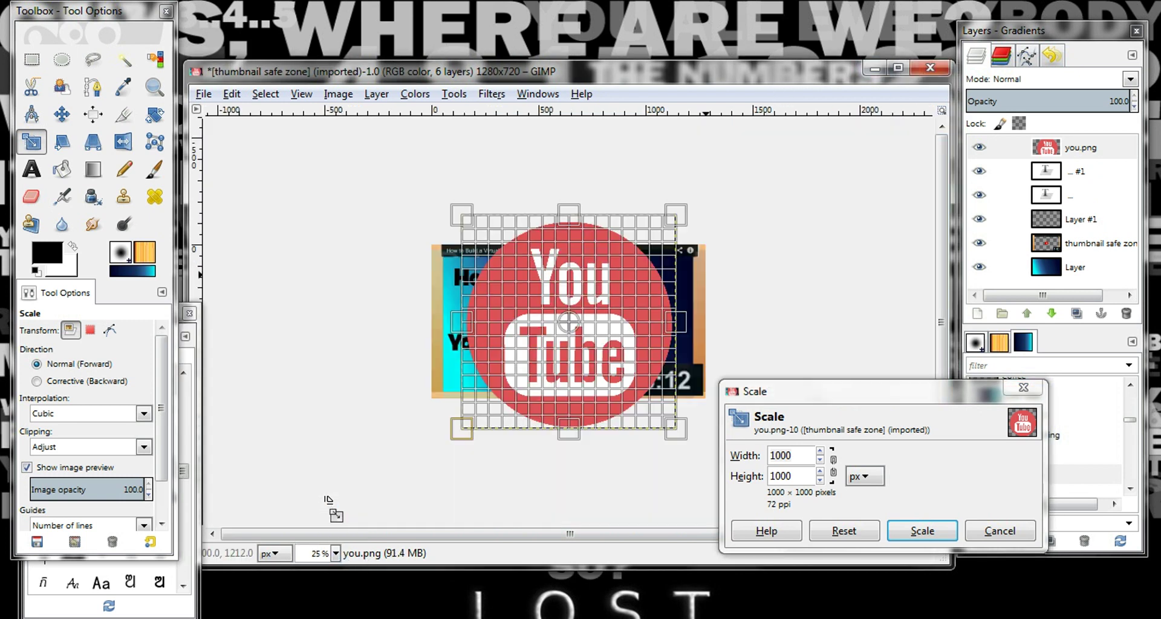
left_click_drag(680, 220, 551, 340)
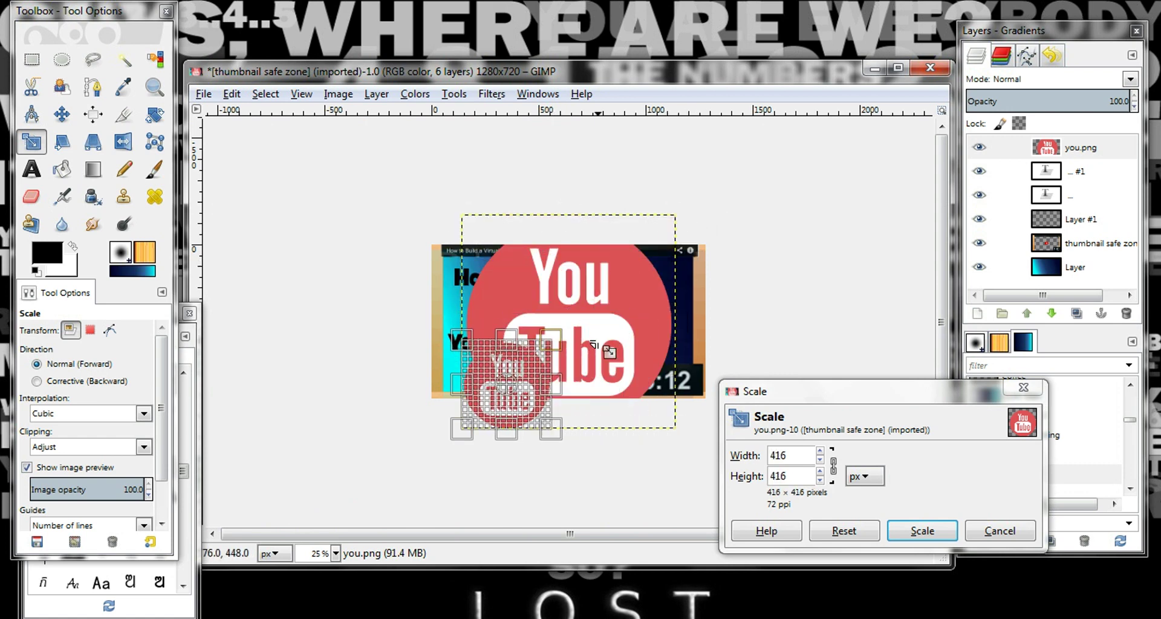
left_click(336, 554)
left_click(317, 462)
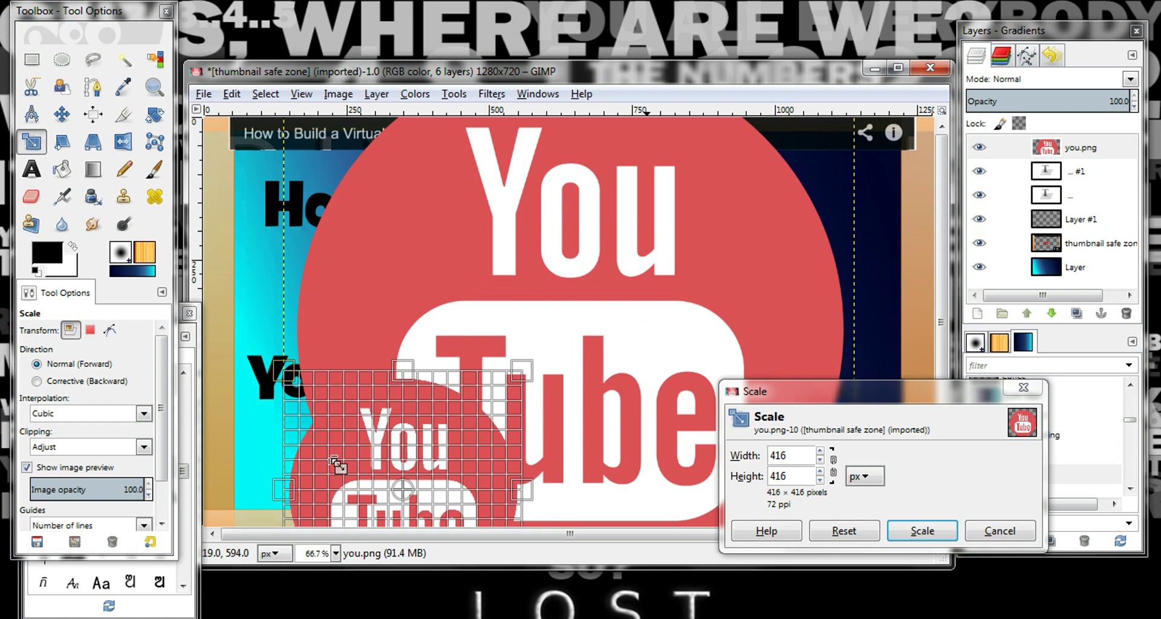
left_click_drag(403, 489, 532, 293)
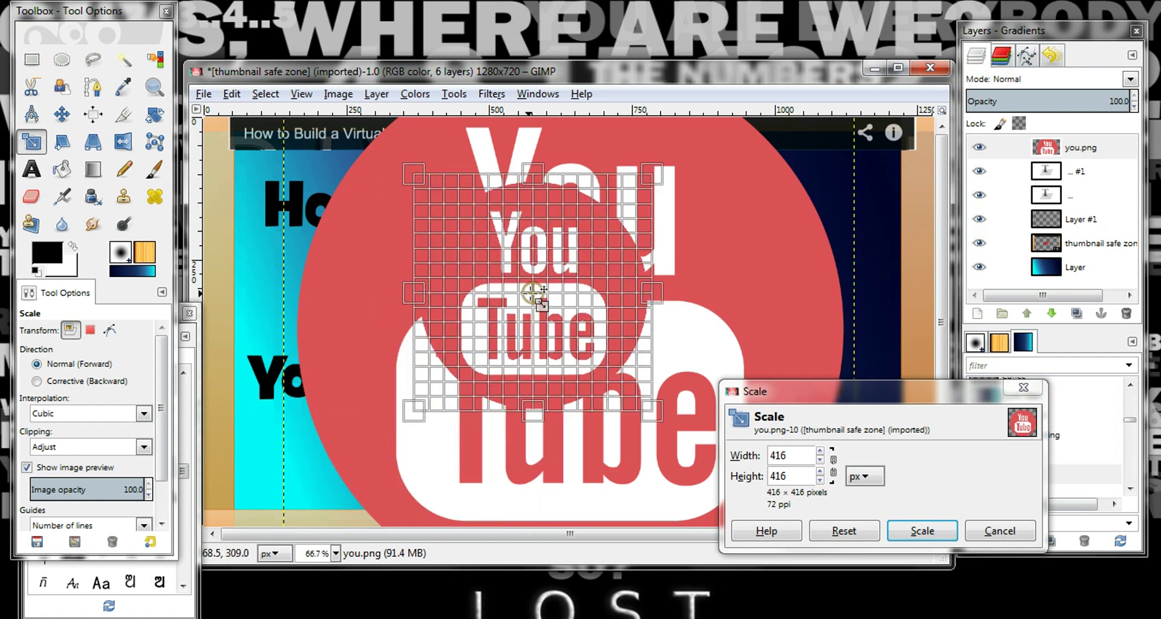
left_click_drag(657, 175, 969, 266)
left_click(919, 530)
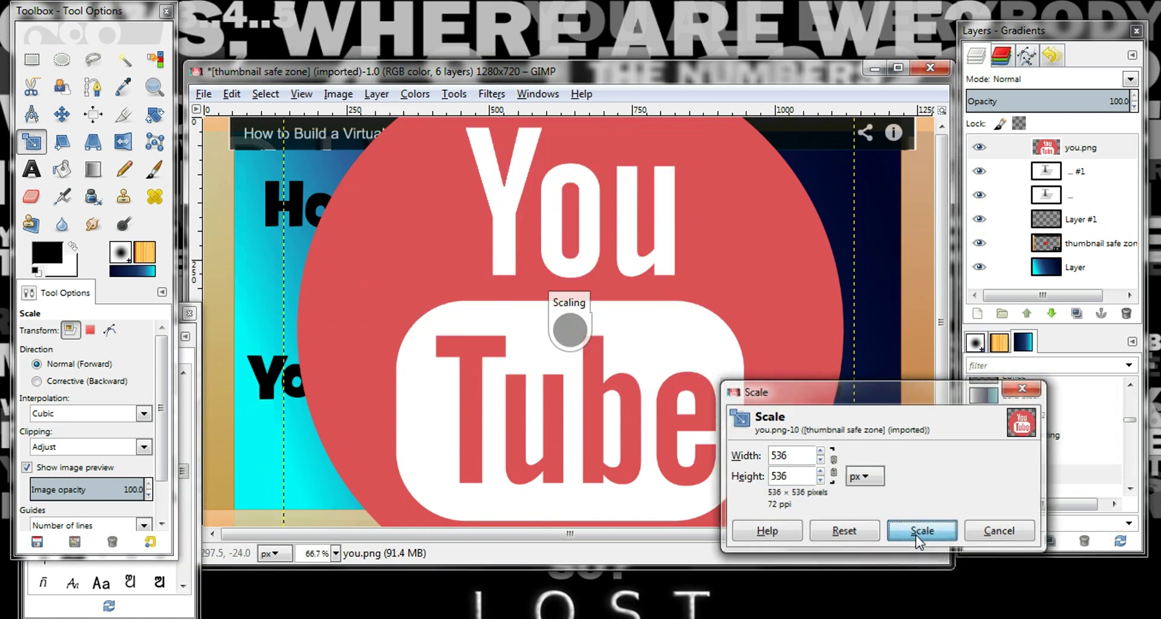
Move the YouTube logo to the right side of the safe zone, just above the 5:12 time stamp.
left_click(63, 119)
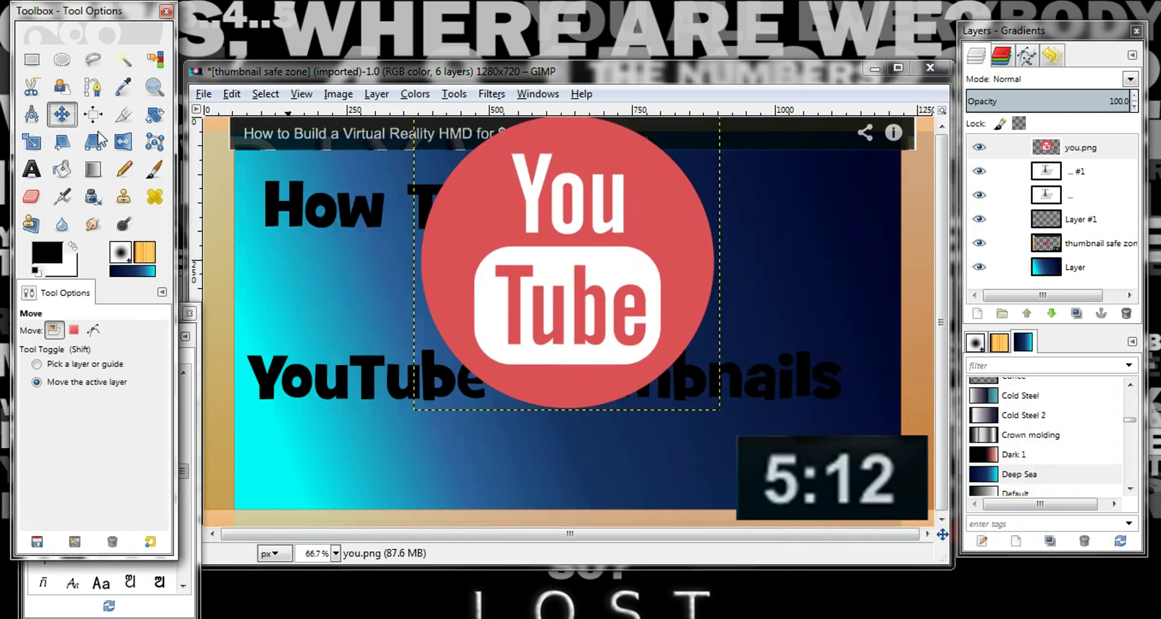
left_click_drag(654, 211, 794, 291)
left_click_drag(795, 297, 790, 295)
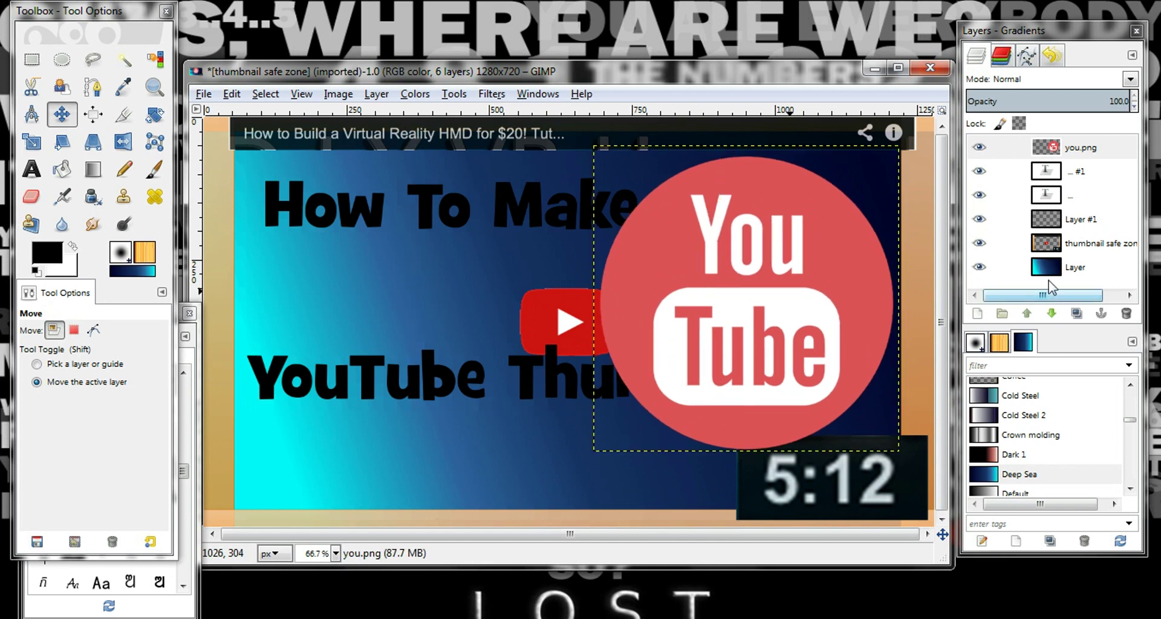
Lower the you.png layer two steps in the layer stack, beneath both text layers.
left_click(1028, 27)
left_click(1052, 314)
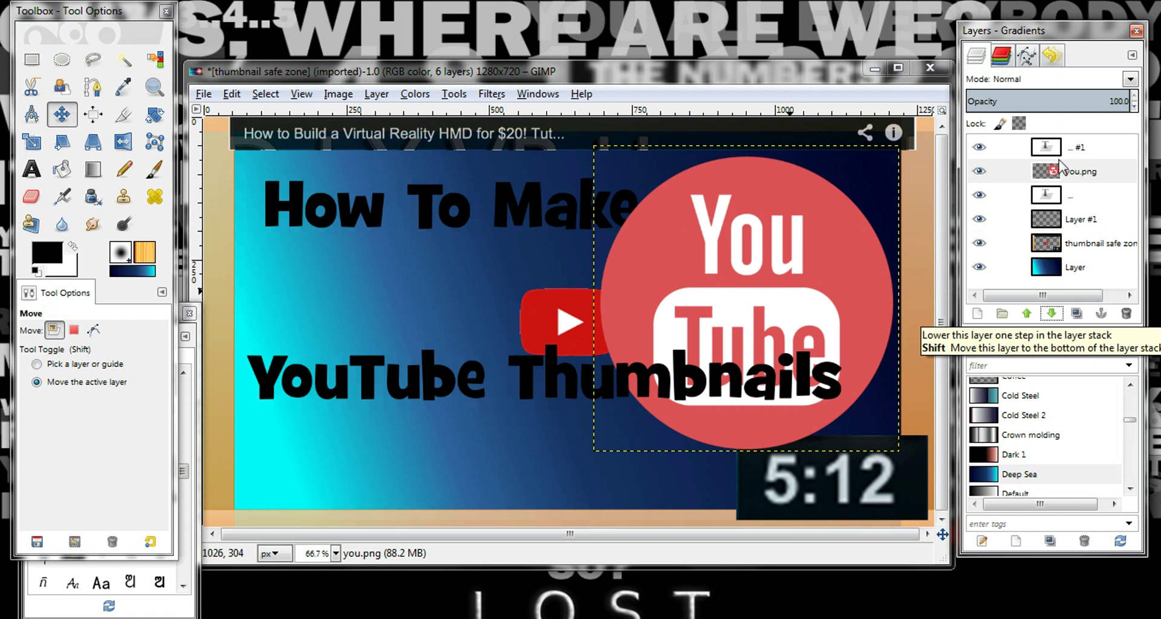
left_click(1052, 316)
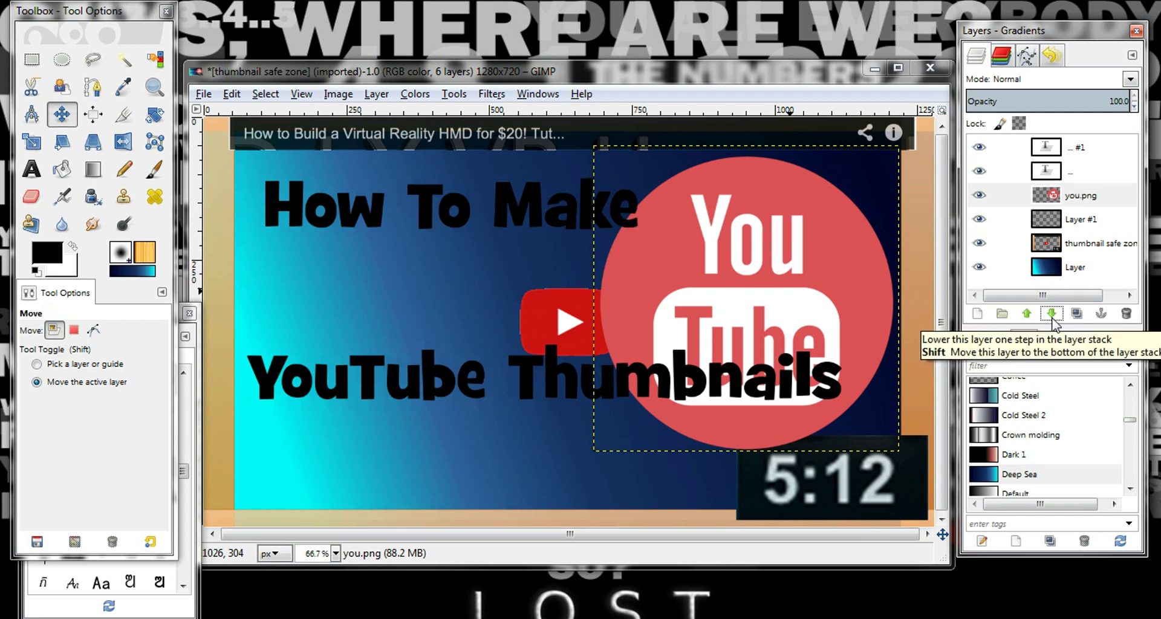
Scale the YouTube logo down further, pulling its upper-left corner inward toward the safe zone's right edge.
mouse_move(695, 279)
left_mouse_down()
mouse_move(487, 282)
mouse_move(499, 291)
mouse_move(498, 332)
mouse_move(343, 362)
mouse_move(755, 267)
mouse_move(719, 266)
mouse_move(697, 275)
mouse_move(703, 285)
left_mouse_up()
left_click(32, 141)
left_click(723, 275)
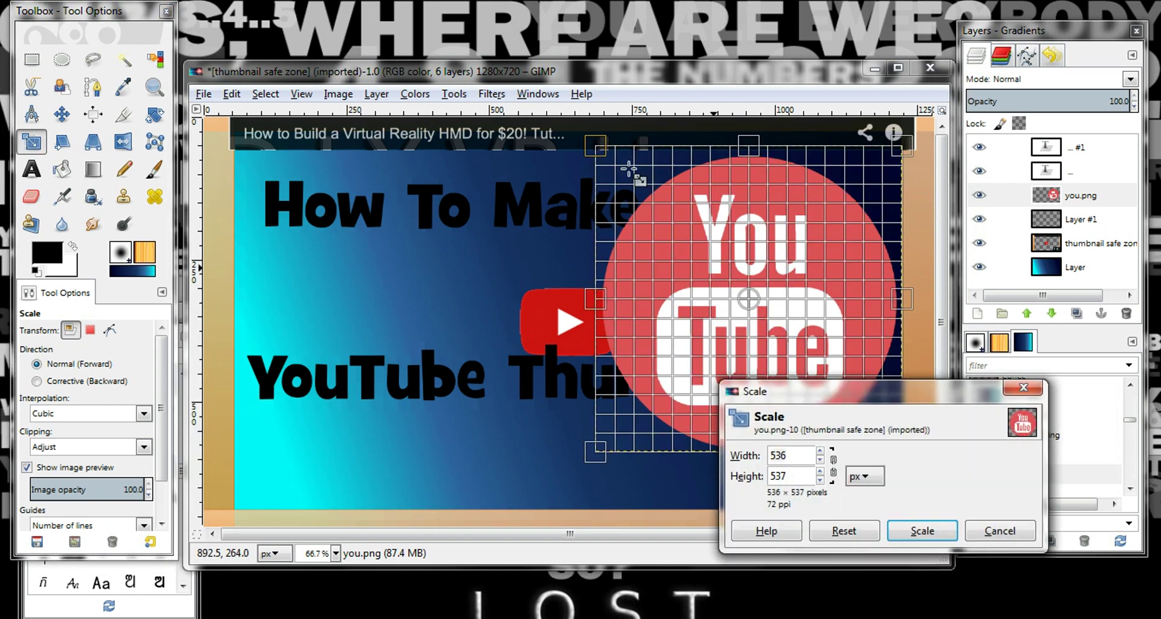
left_click_drag(596, 144, 696, 253)
left_click(922, 530)
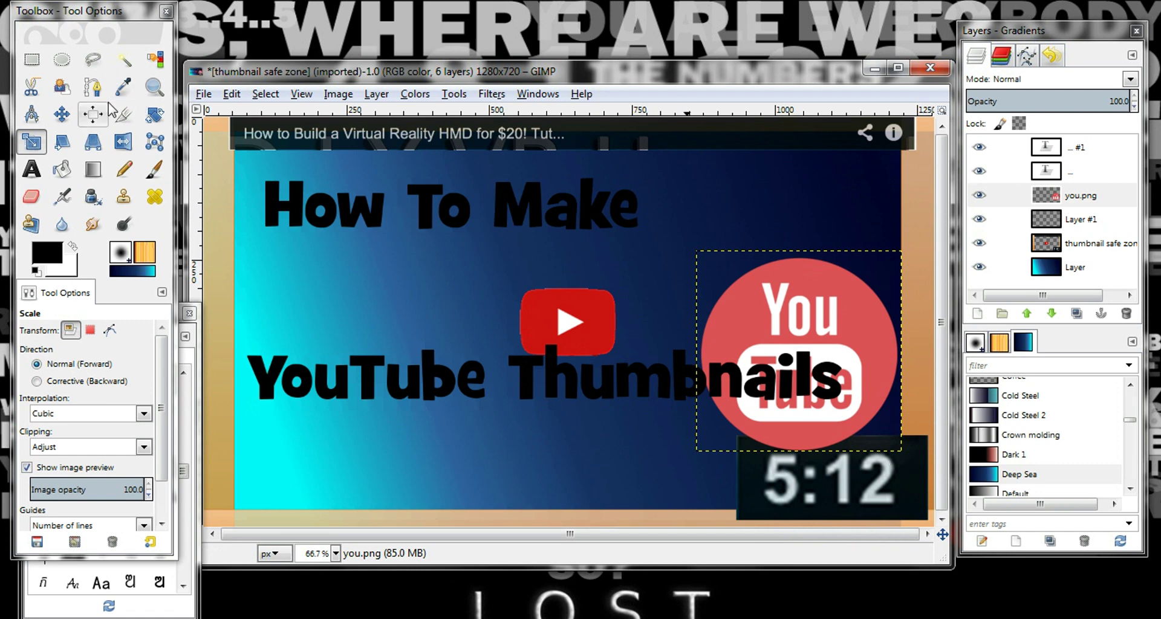
Move the YouTube logo up beside the "How To Make" text, and shift the "YouTube Thumbnails" text slightly down.
left_click(62, 113)
left_click_drag(762, 328, 738, 227)
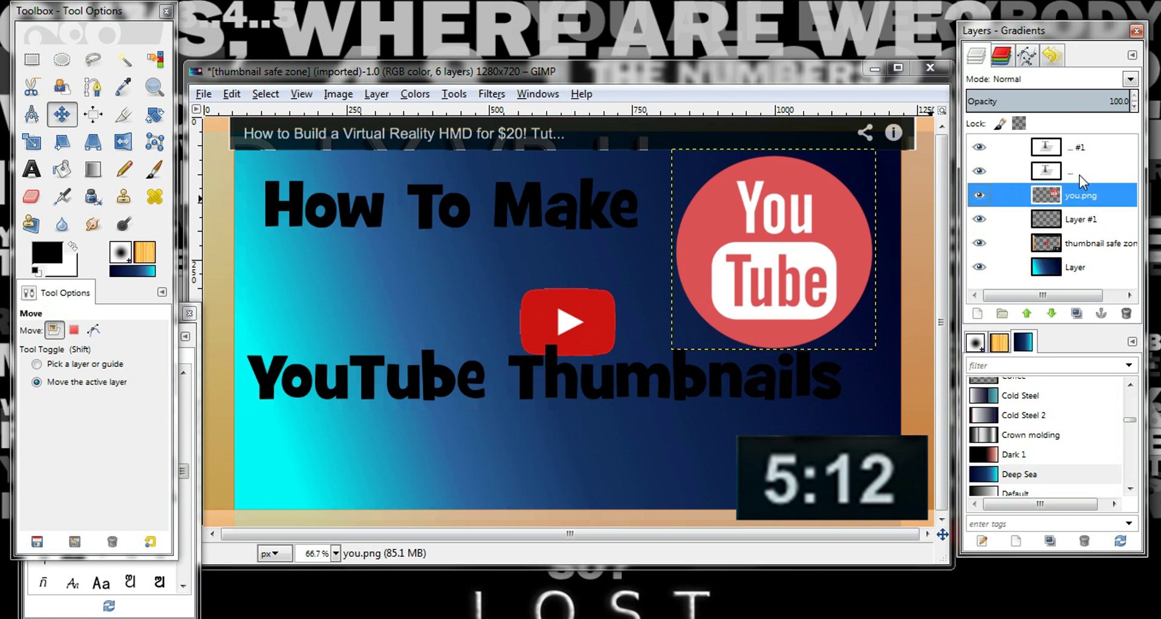
left_click(1059, 150)
left_click_drag(453, 374, 458, 402)
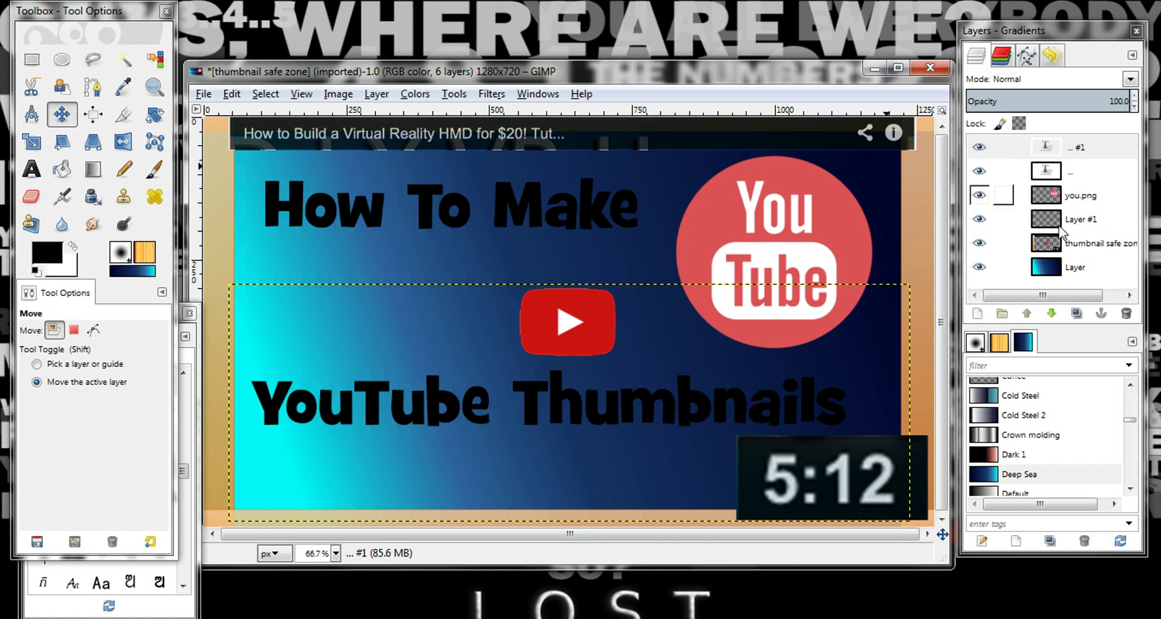
Create a selection from the alpha of the "YouTube Thumbnails" text layer and grow it by 2 px.
right_click(1086, 161)
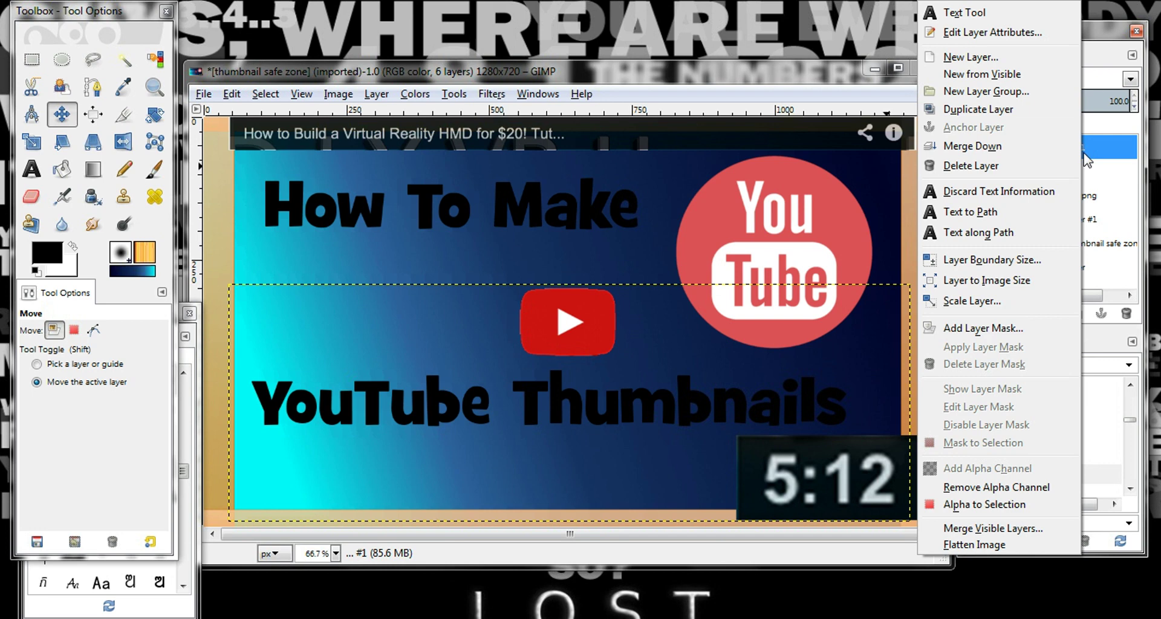
left_click(994, 504)
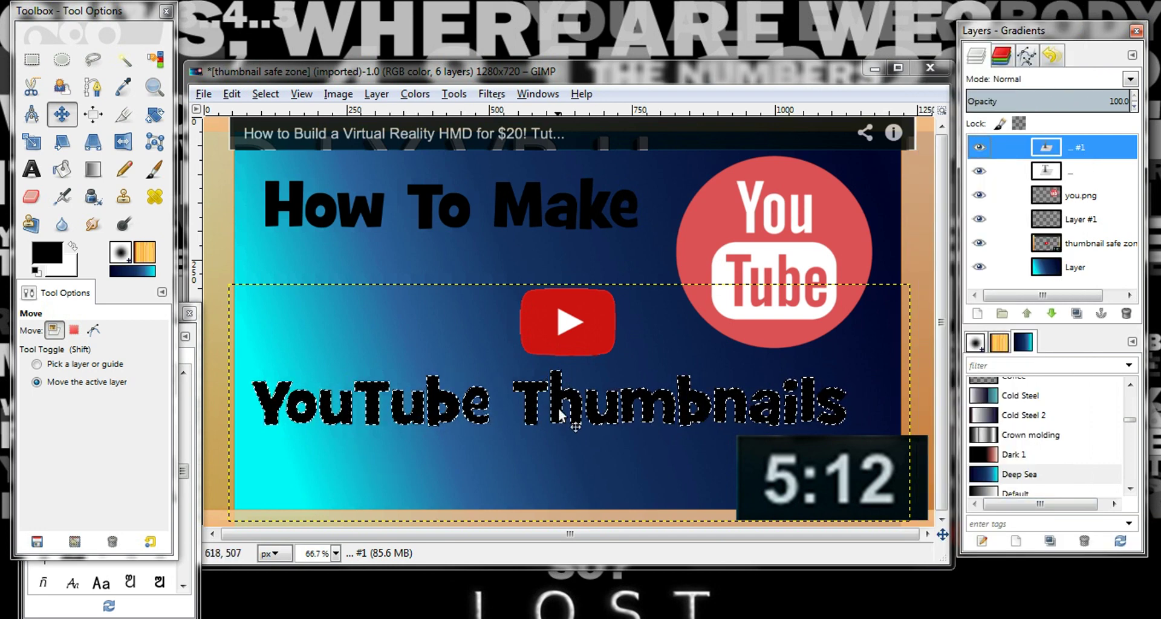
left_click(270, 95)
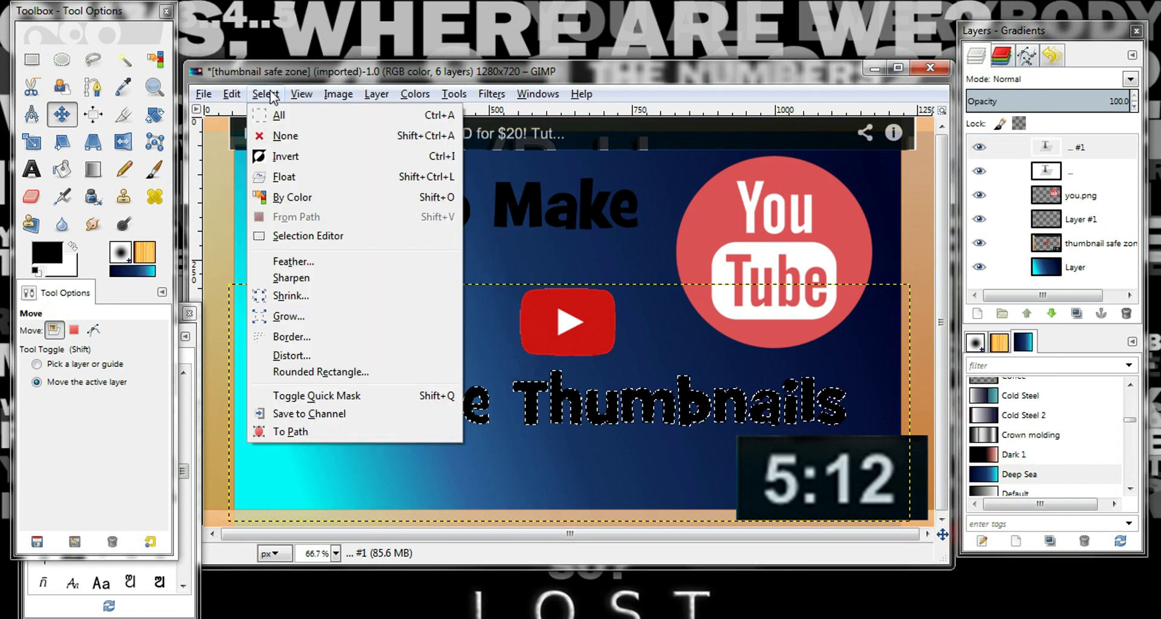
left_click(279, 316)
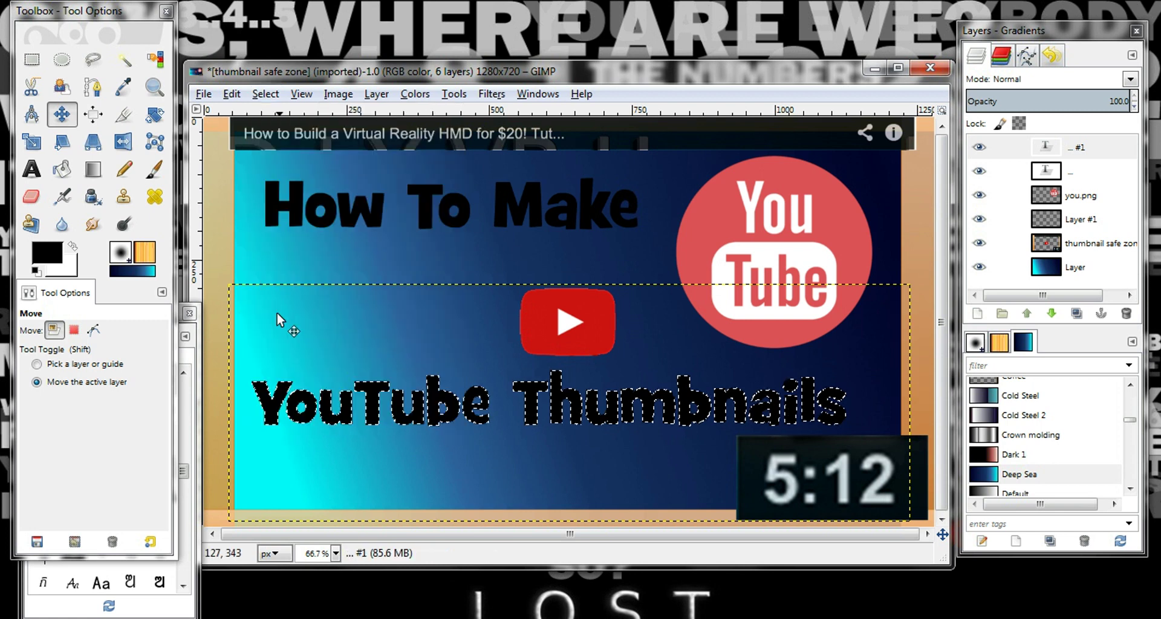
left_click(302, 216)
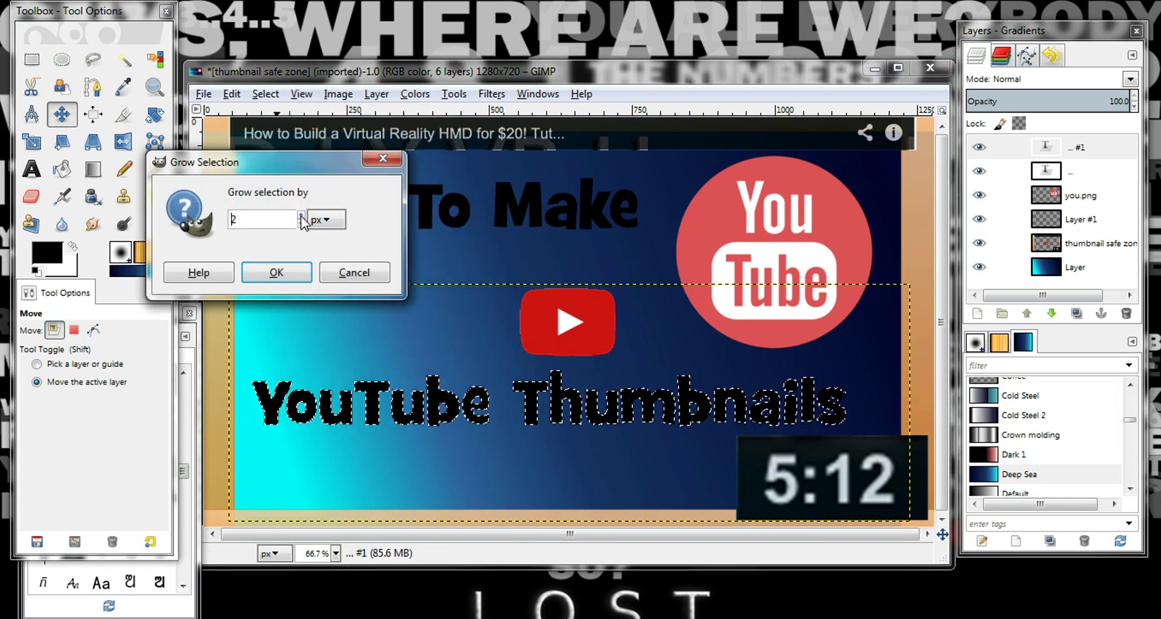
left_click(277, 272)
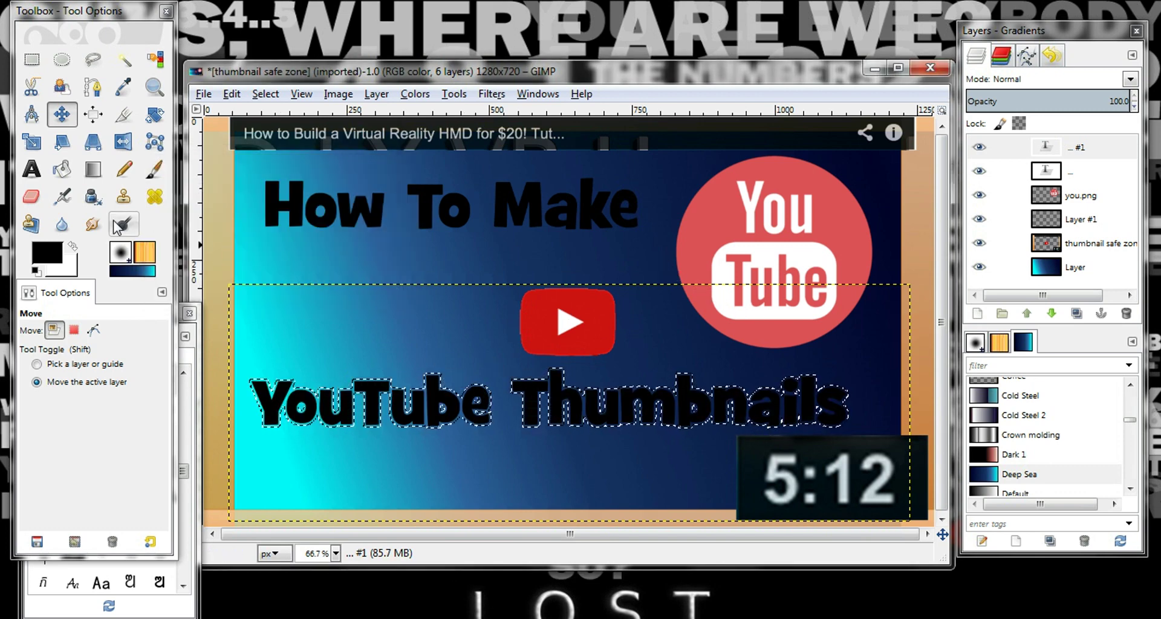
Choose the Bucket Fill tool and set the foreground color to light blue, 93e3fd.
left_click(61, 169)
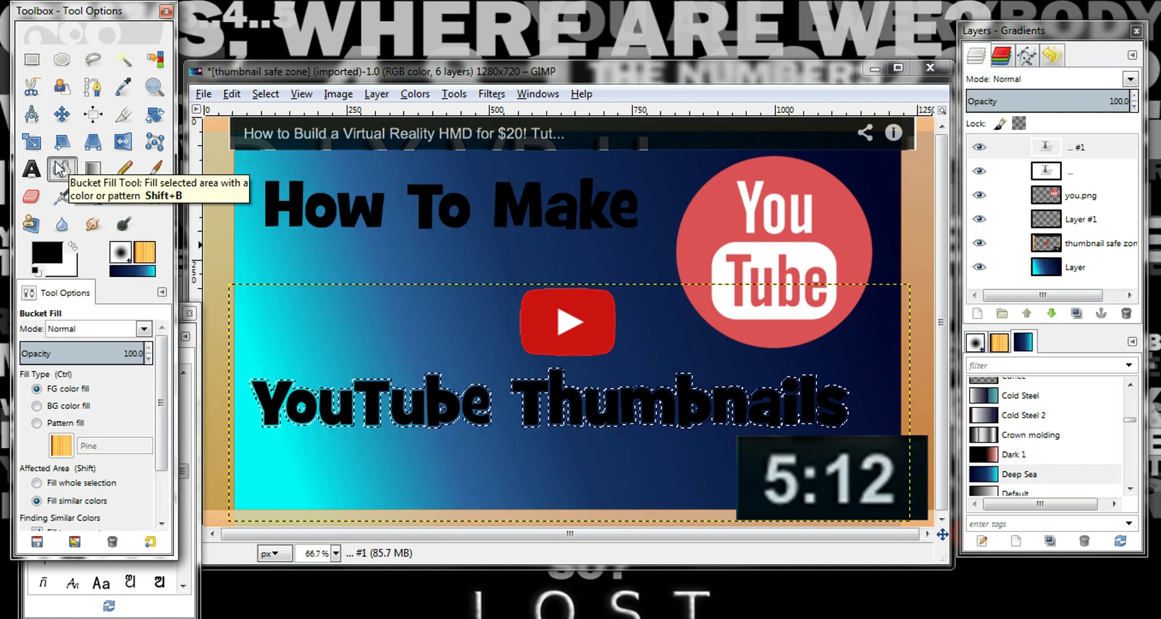
left_click(47, 253)
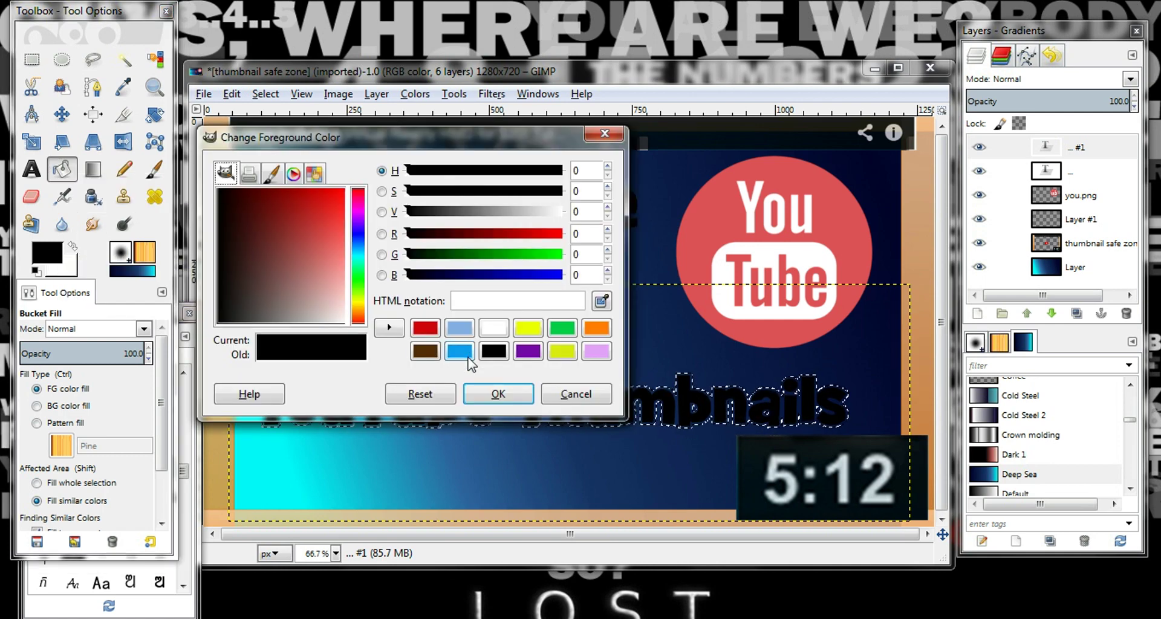
left_click(353, 250)
left_click_drag(324, 231, 345, 273)
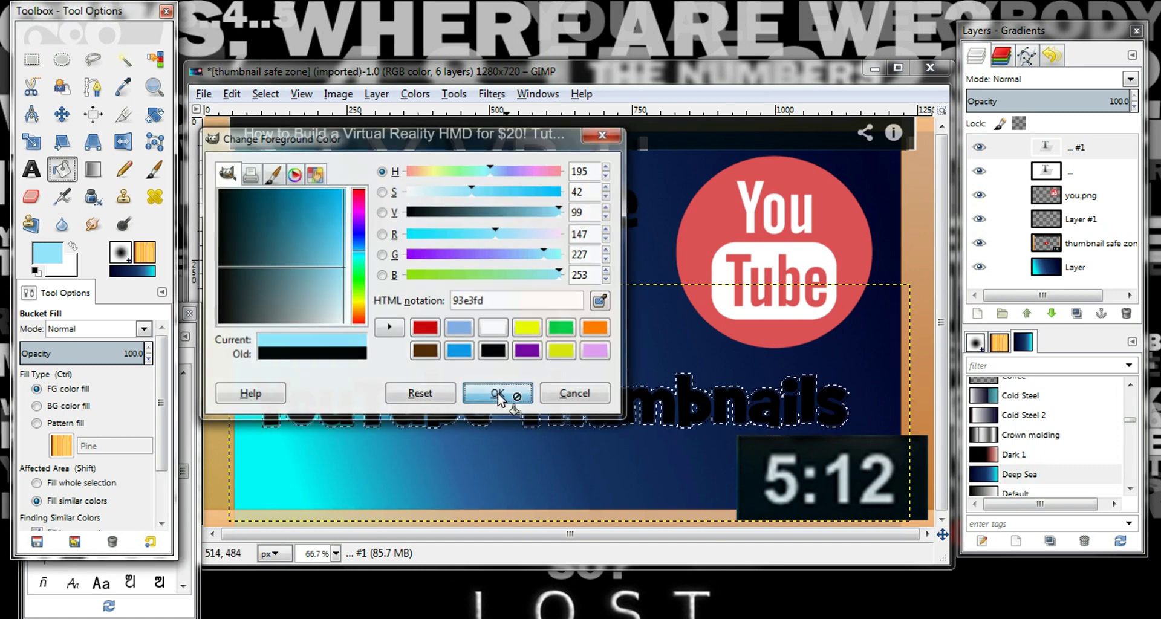
left_click(500, 394)
Fill the expanded selection edge around the "YouTube Thumbnails" letters with light blue, including the opening of the "e".
left_click(334, 553)
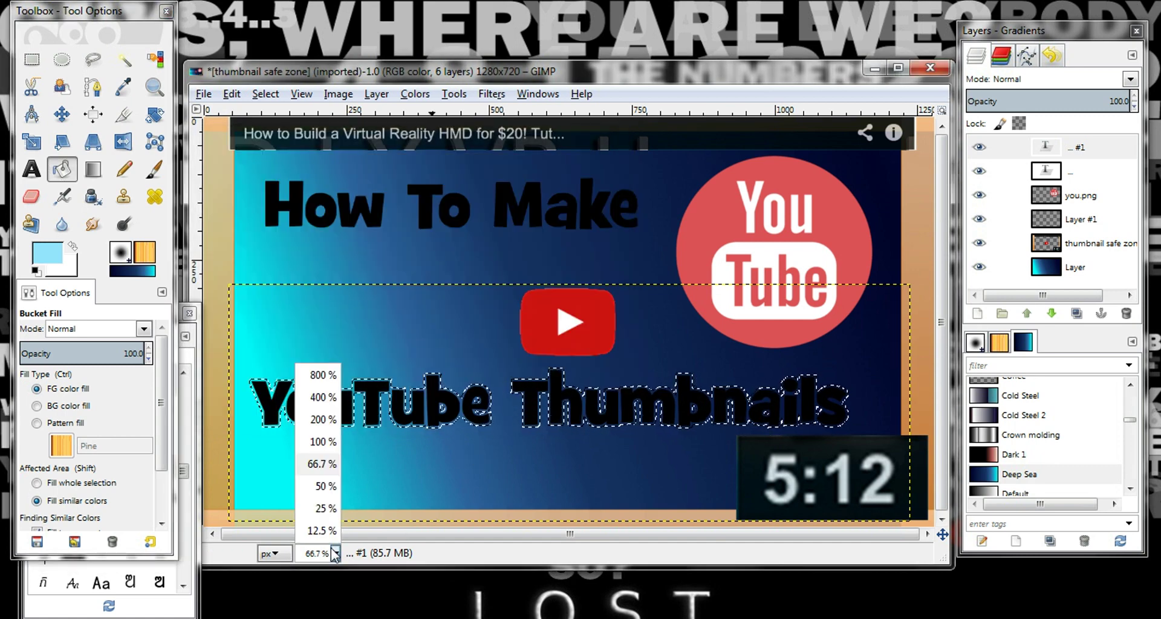
left_click(321, 442)
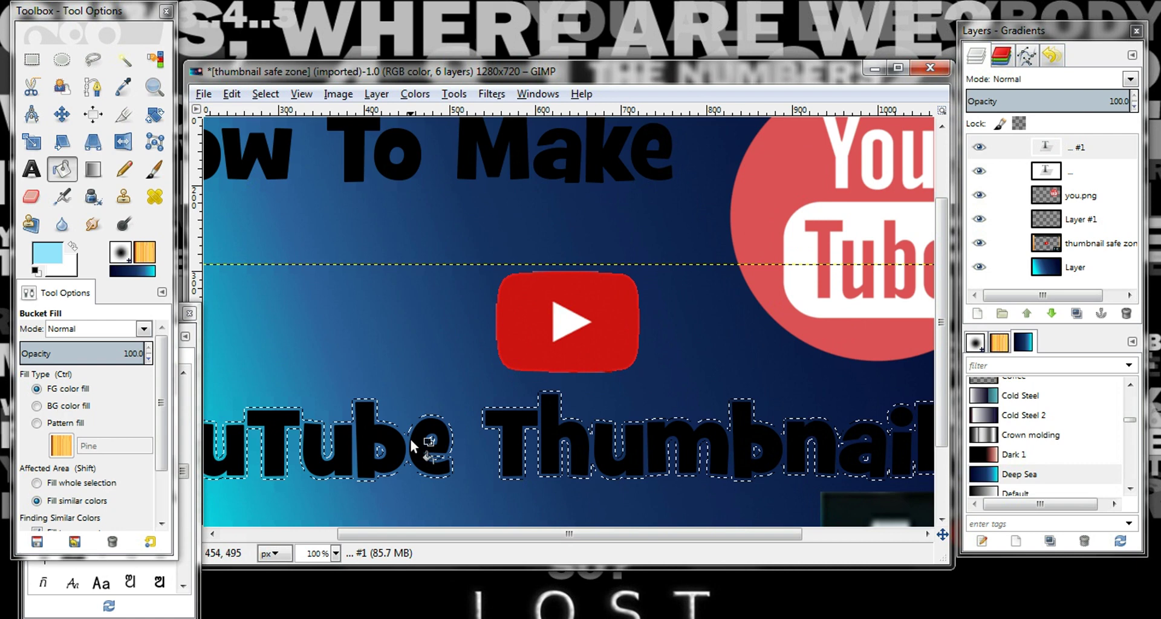
left_click(407, 440)
left_click(430, 441)
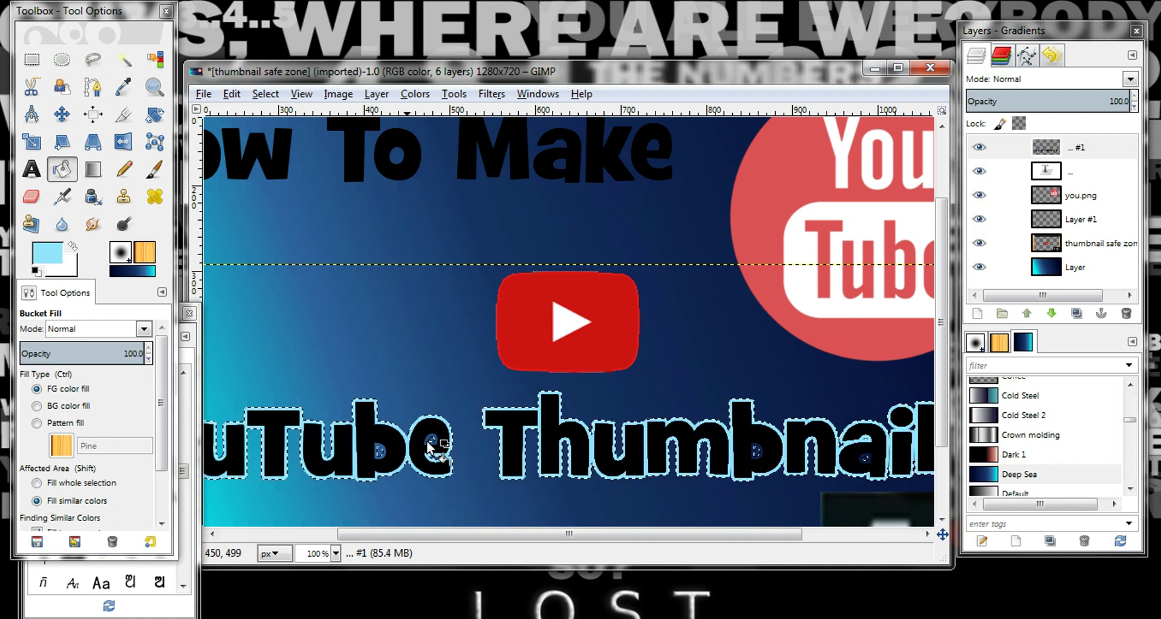
Fill the outline edges inside the remaining letter openings of "YouTube" with light blue, undoing any fill that covers a whole letter.
left_click(376, 457)
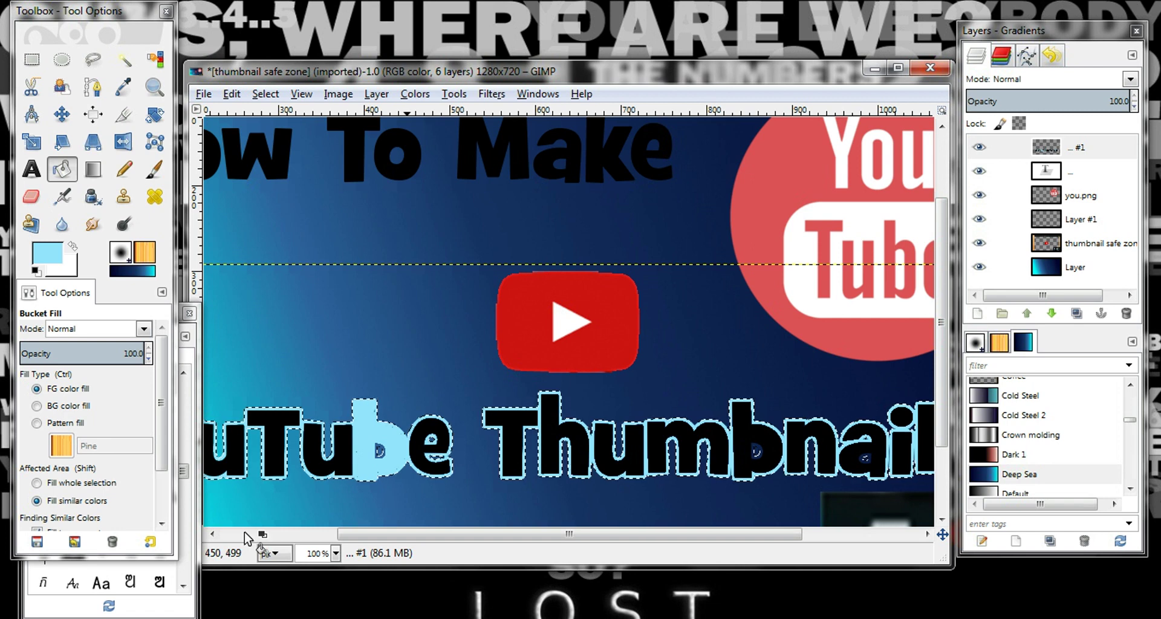
key("ctrl+z")
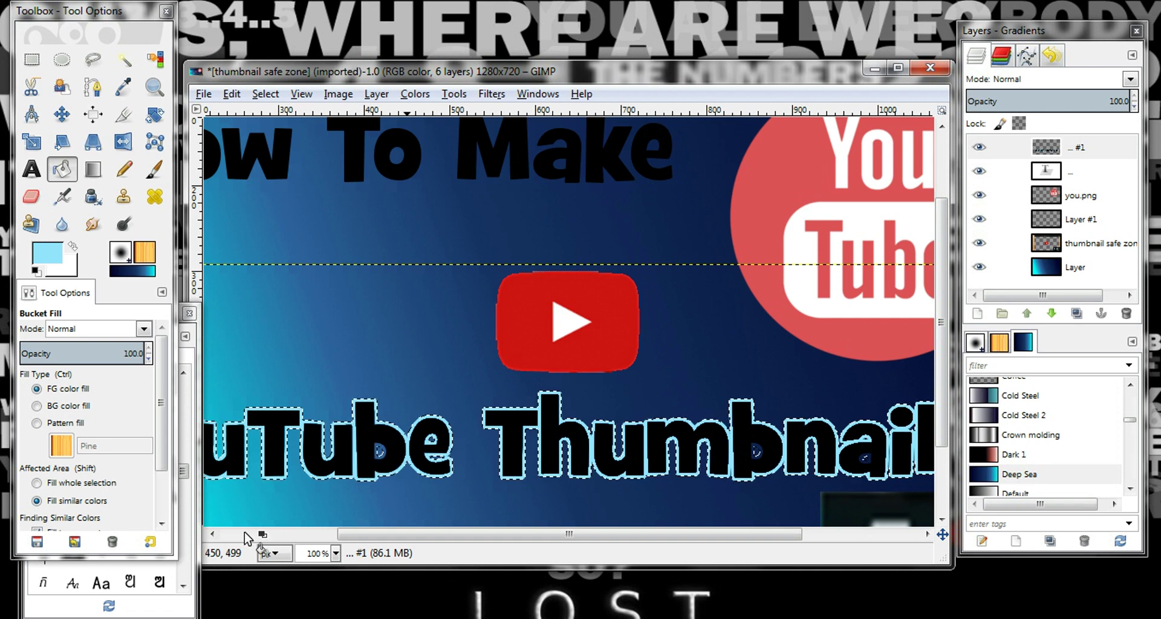
left_click(385, 451)
key("ctrl+z")
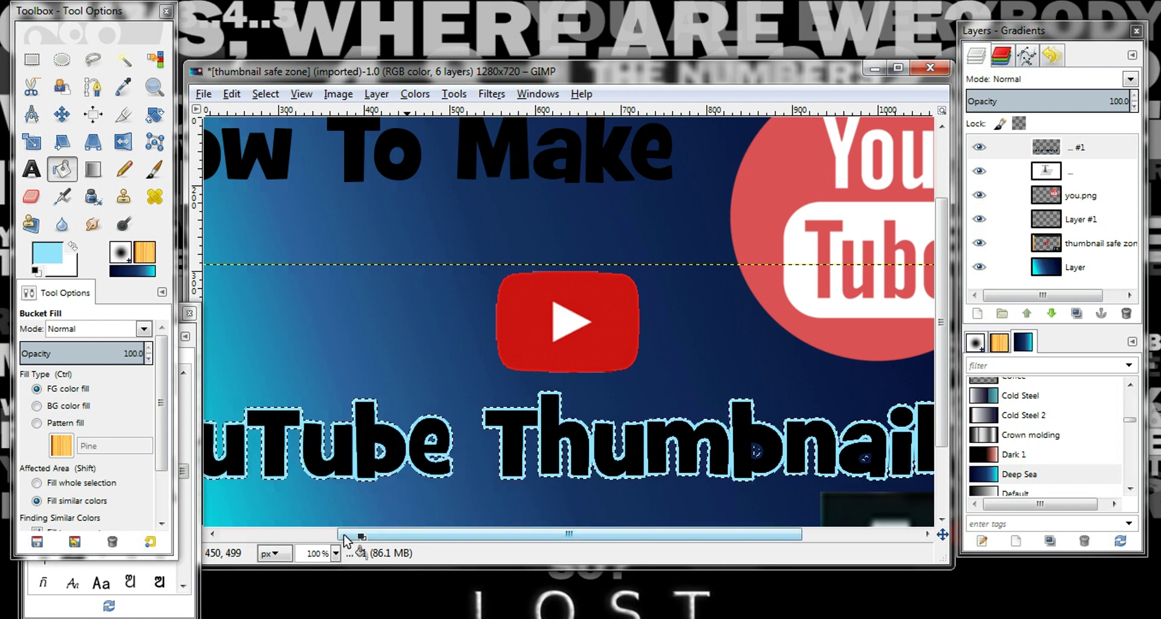
left_click_drag(363, 534, 272, 534)
key("ctrl+z")
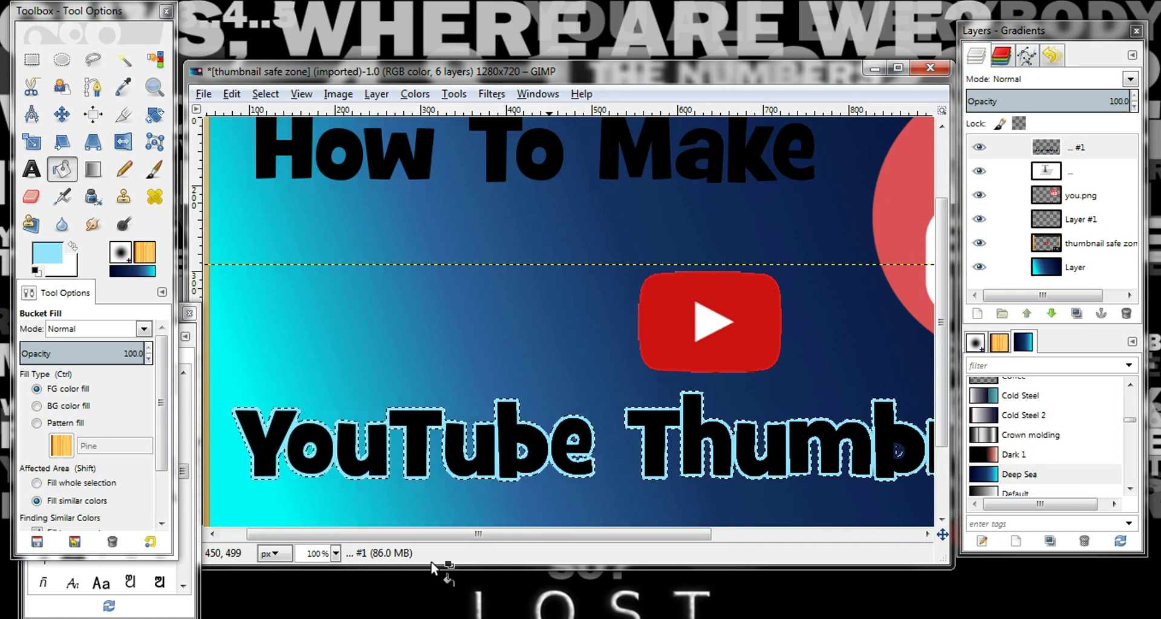
Fill the outline edges inside the "b" and "a" of "Thumbnails" with light blue, undoing the fill that covers the "a".
left_click_drag(480, 536, 700, 552)
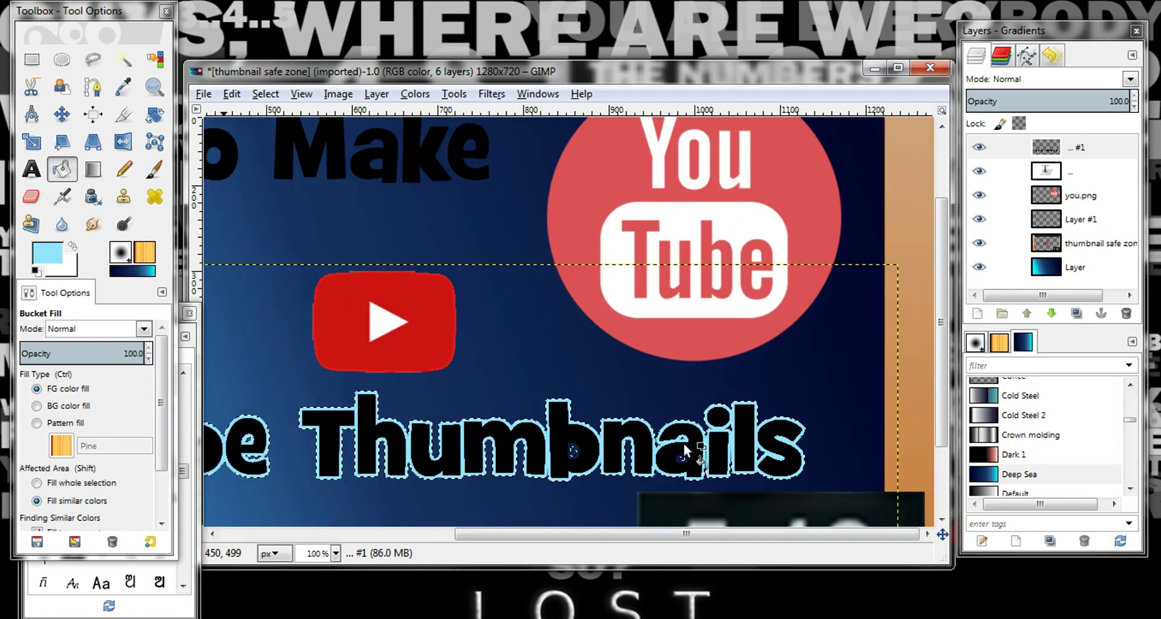
left_click(677, 457)
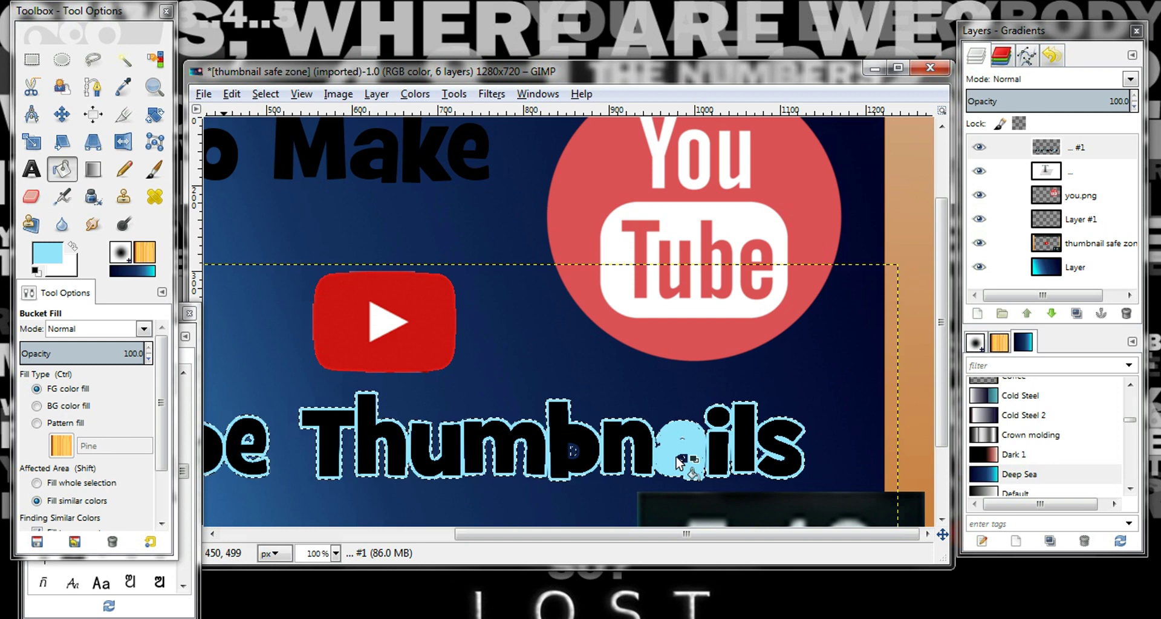
key("ctrl+z")
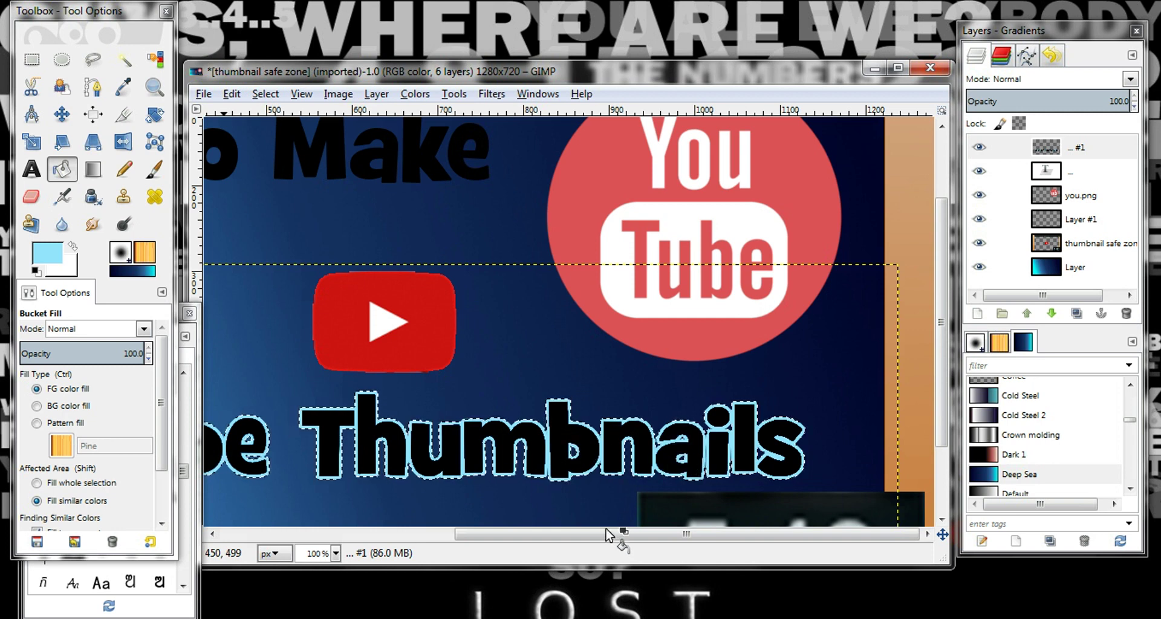
Show the thumbnail at 66.7% and clear the selection around the "YouTube Thumbnails" text.
left_click(336, 554)
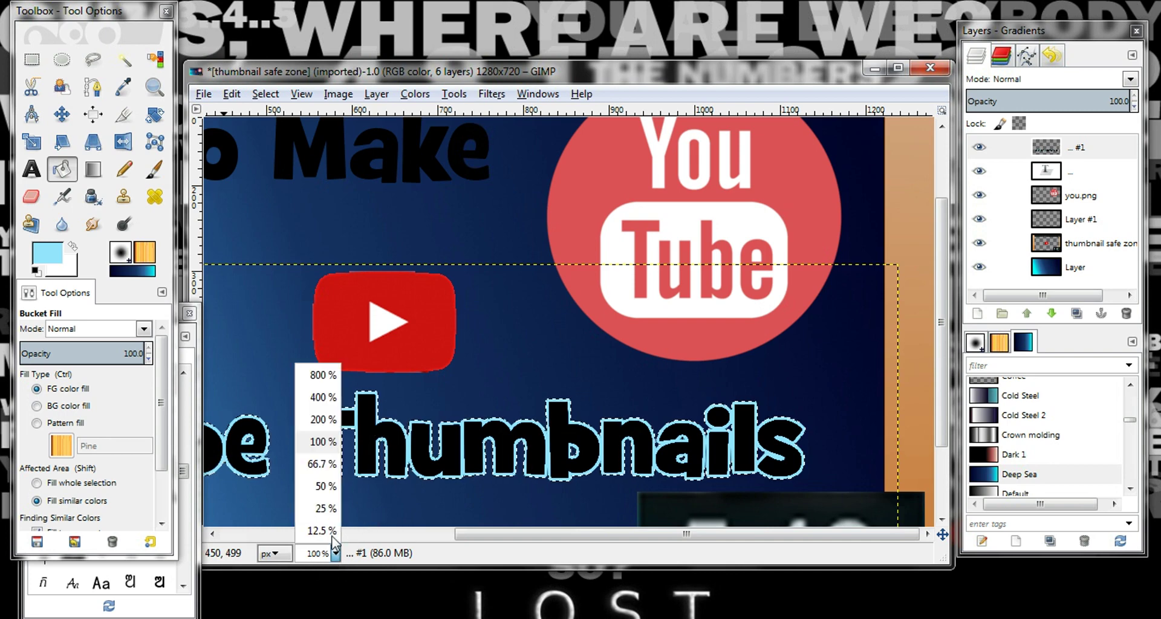
left_click(313, 463)
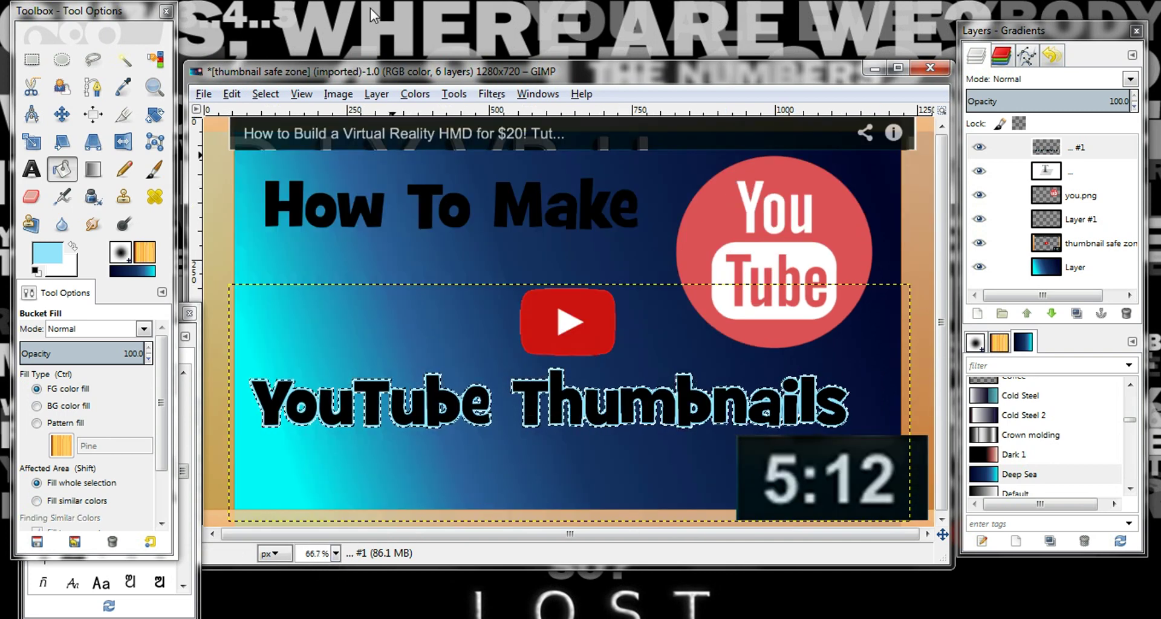
key("shift")
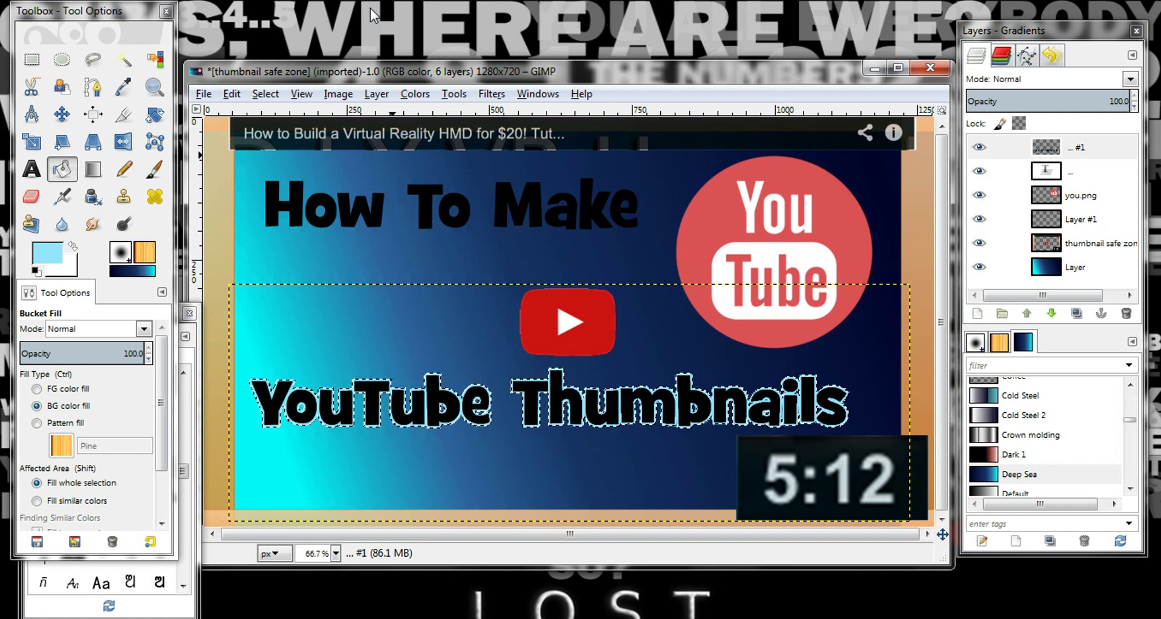
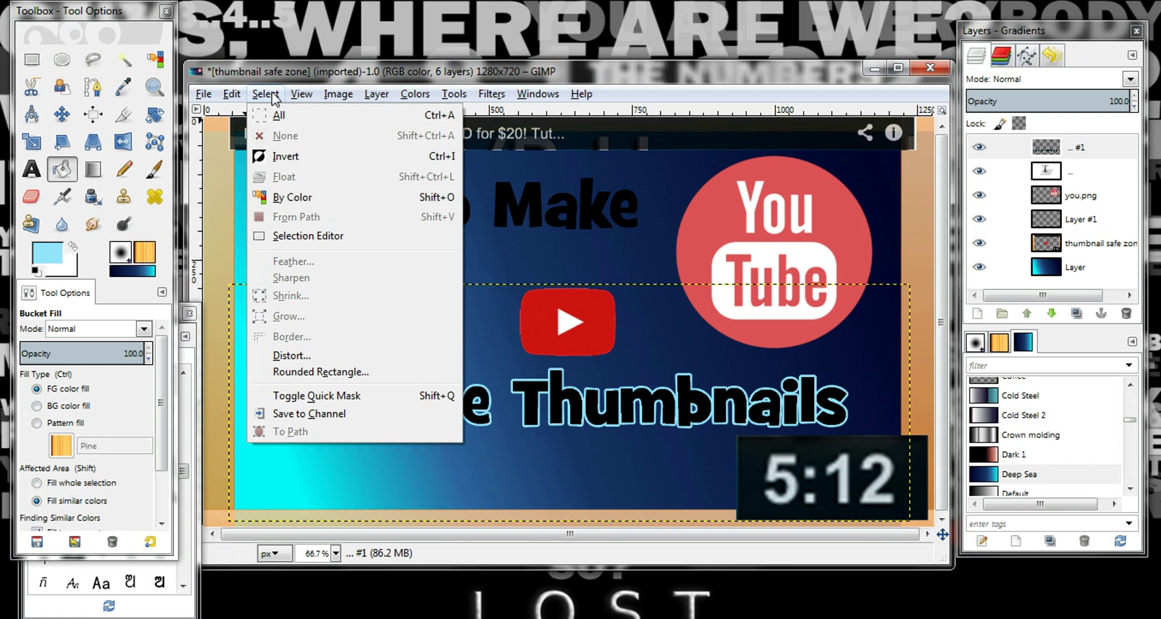
left_click(266, 95)
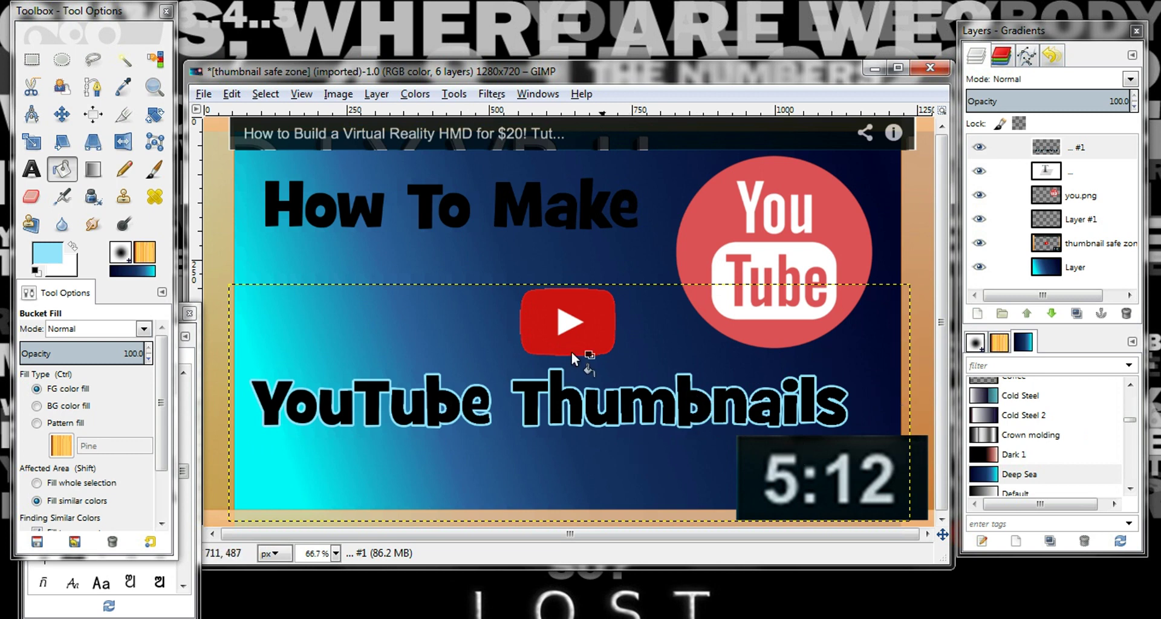
Create a selection from the alpha of the "How To Make" text layer.
left_click(1069, 176)
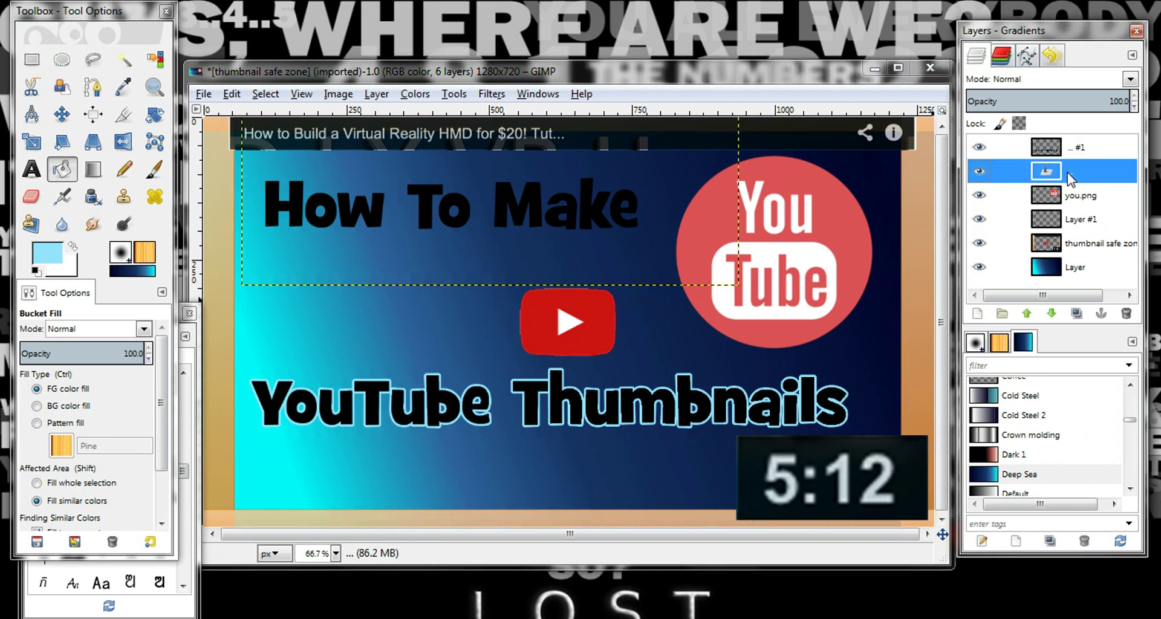
right_click(1068, 175)
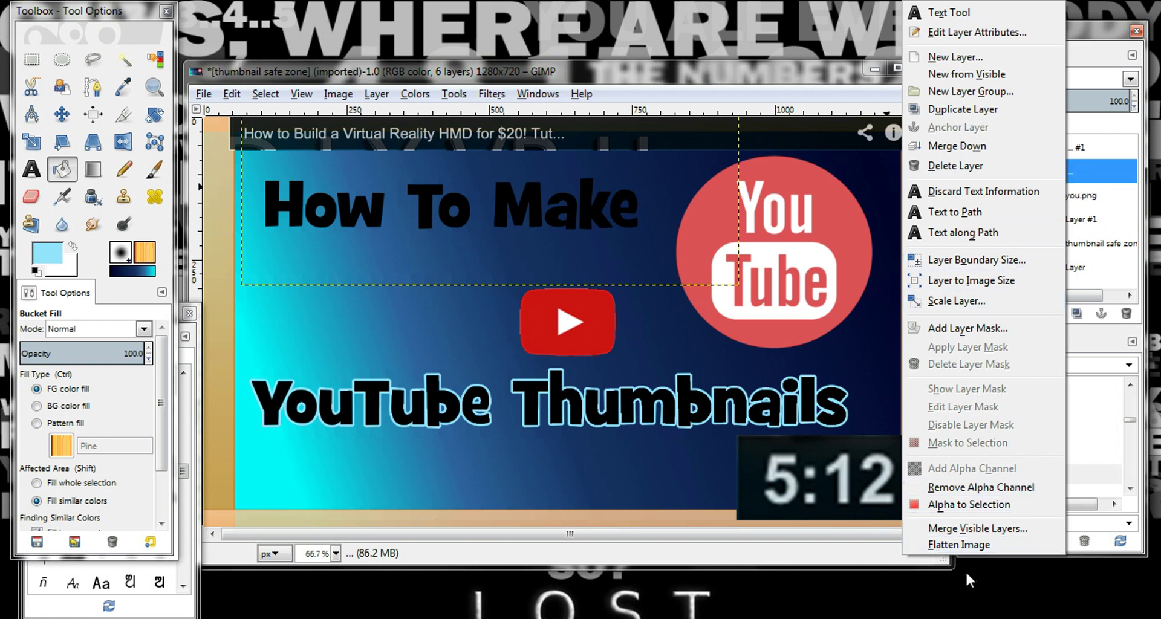
left_click(998, 505)
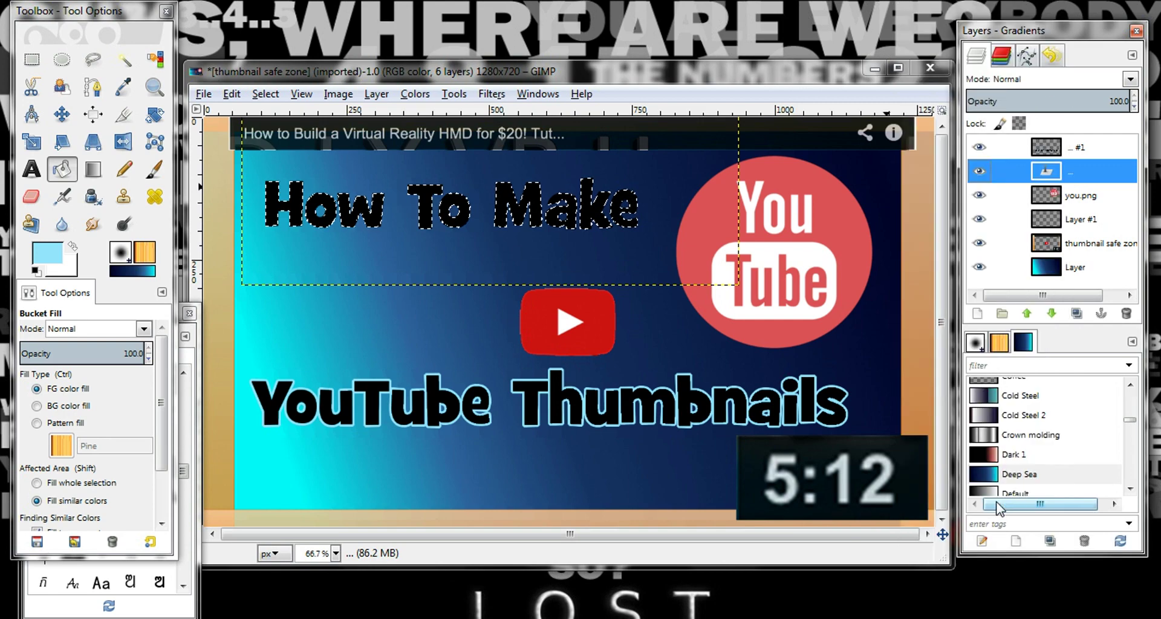
Shrink the "How To Make" selection by 4 px, keeping the option to shrink from the image border enabled.
left_click(269, 96)
left_click(277, 296)
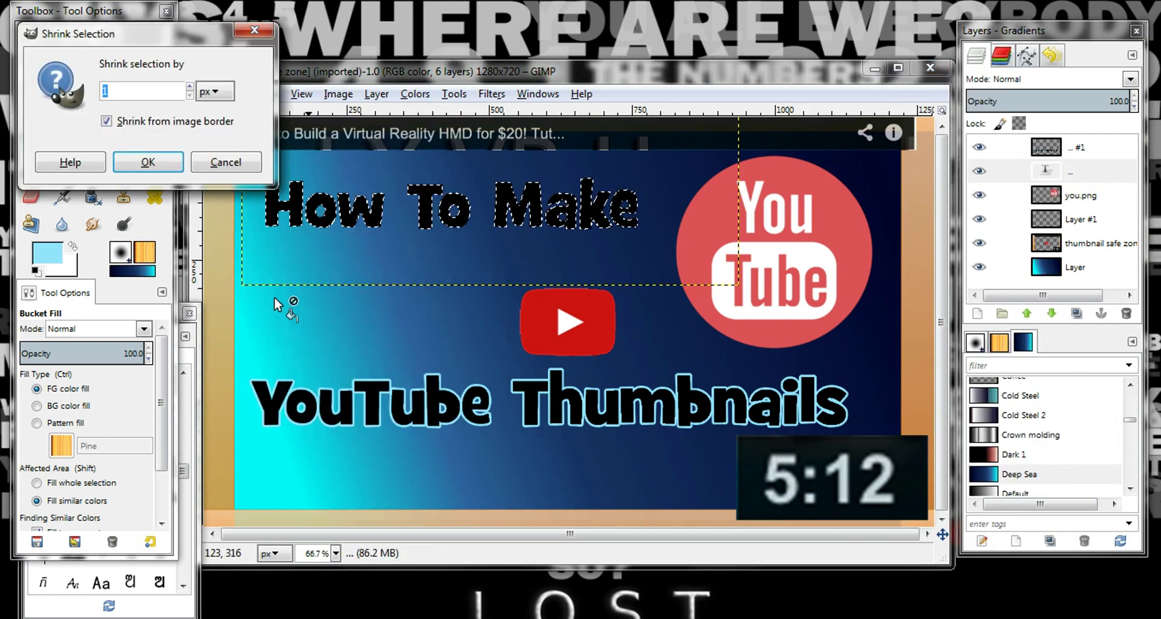
scroll(189, 91, "up", 3)
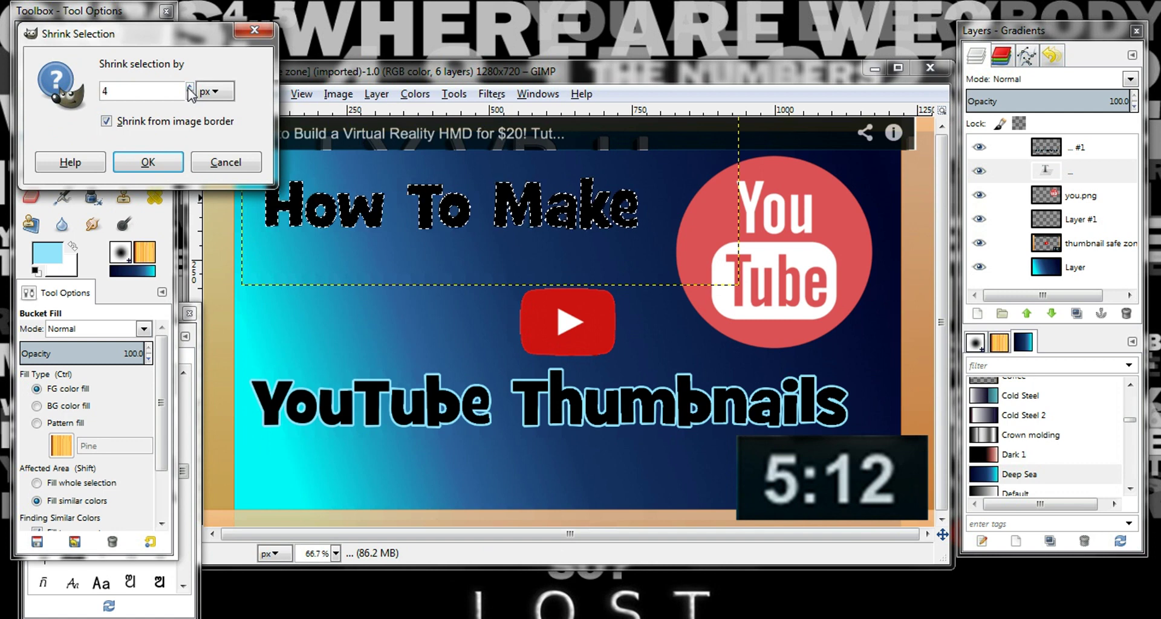
left_click(162, 170)
left_click_drag(133, 40, 300, 38)
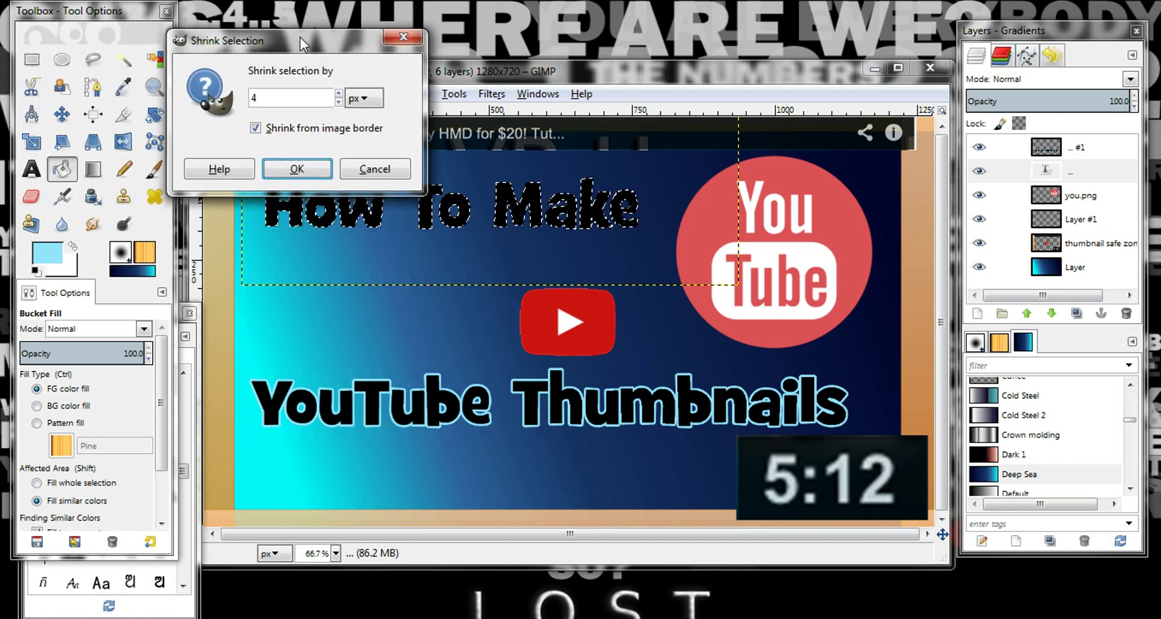
left_click(296, 158)
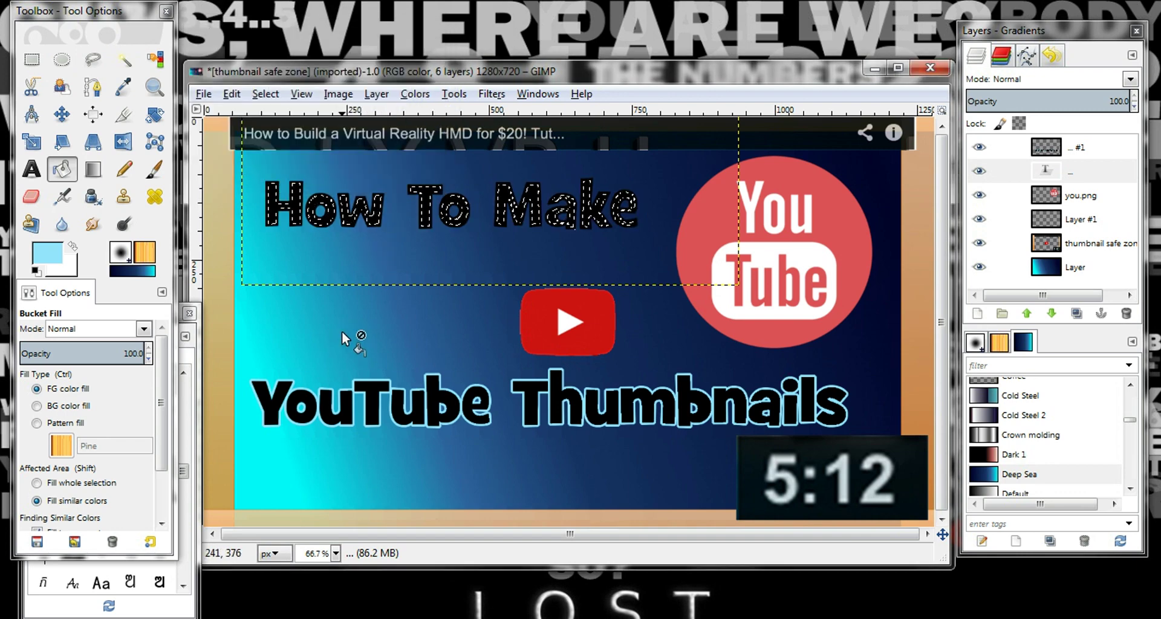
Fill the shrunken selection inside each letter of "Make" and "To" with light blue, leaving a black border.
left_click(336, 553)
left_click(319, 441)
scroll(405, 229, "up", 4)
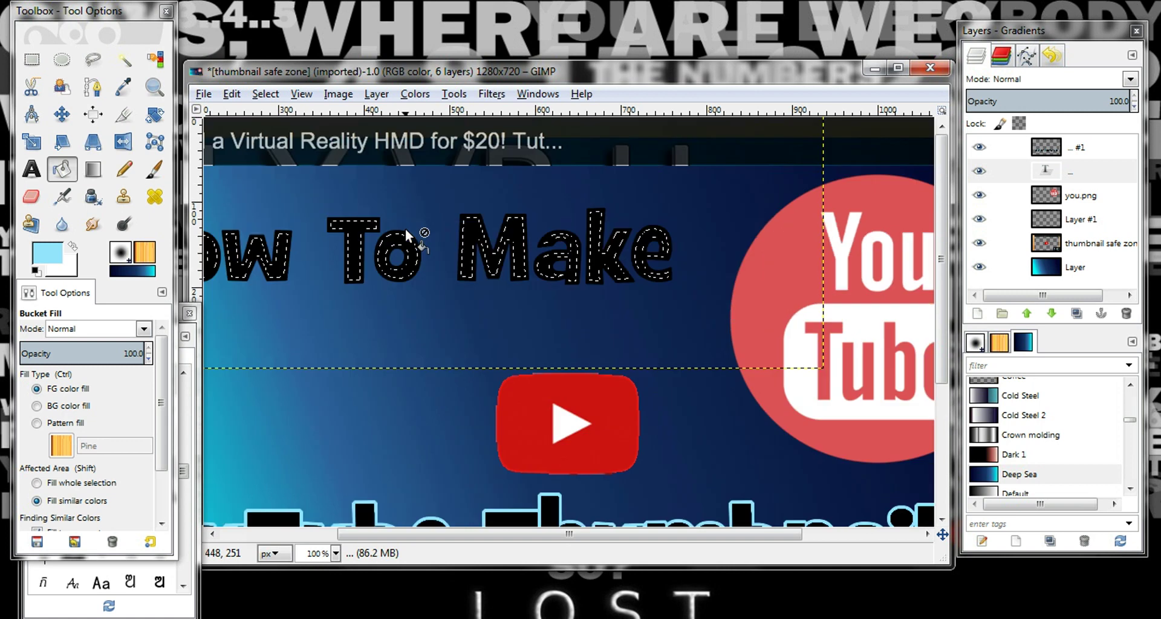
left_click(465, 225)
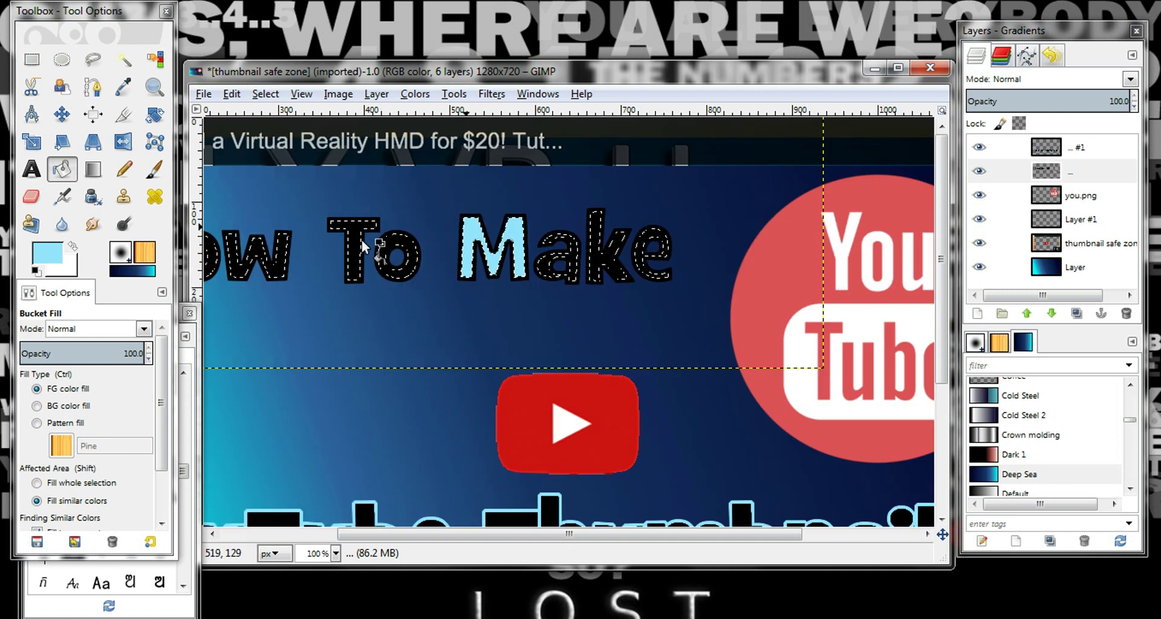
left_click(579, 254)
left_click(595, 251)
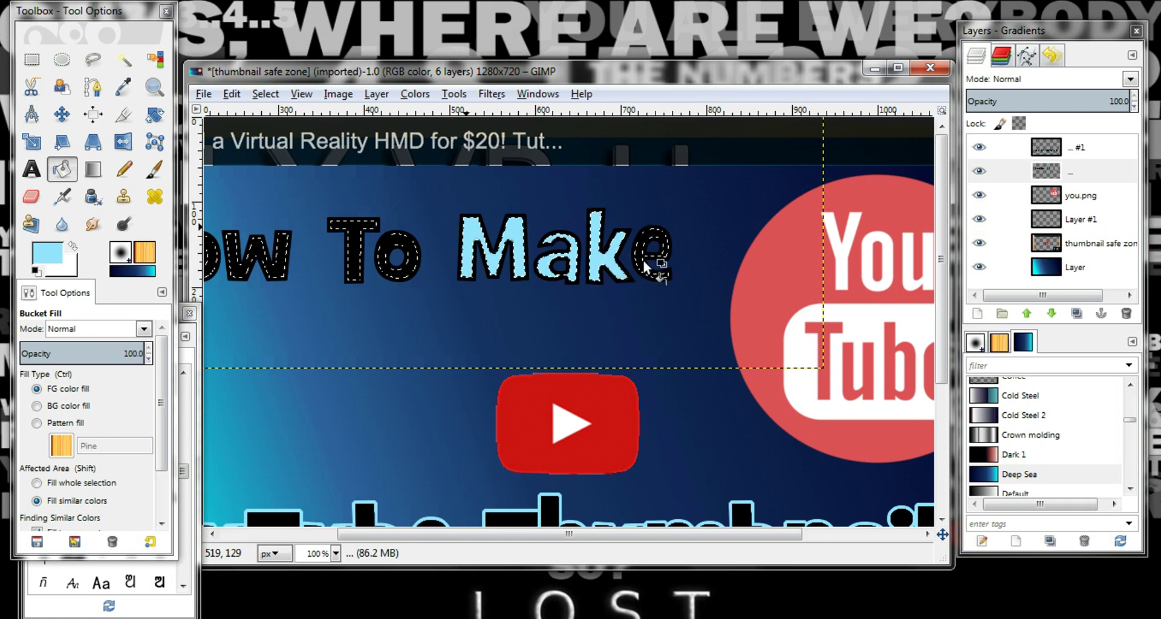
left_click(639, 263)
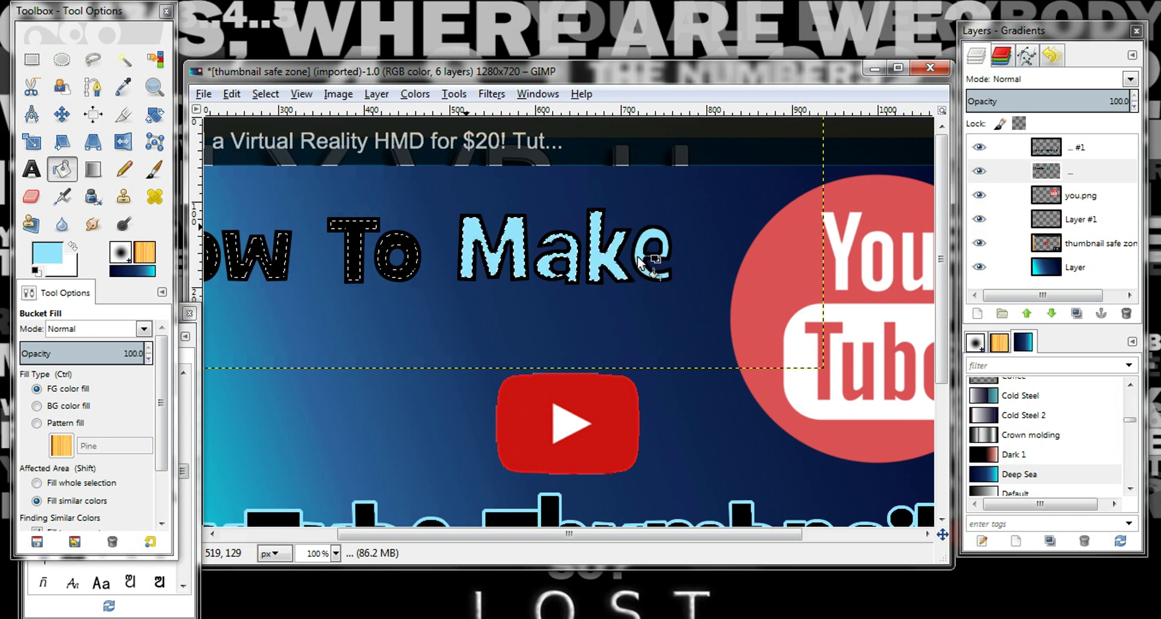
left_click(381, 267)
left_click(353, 266)
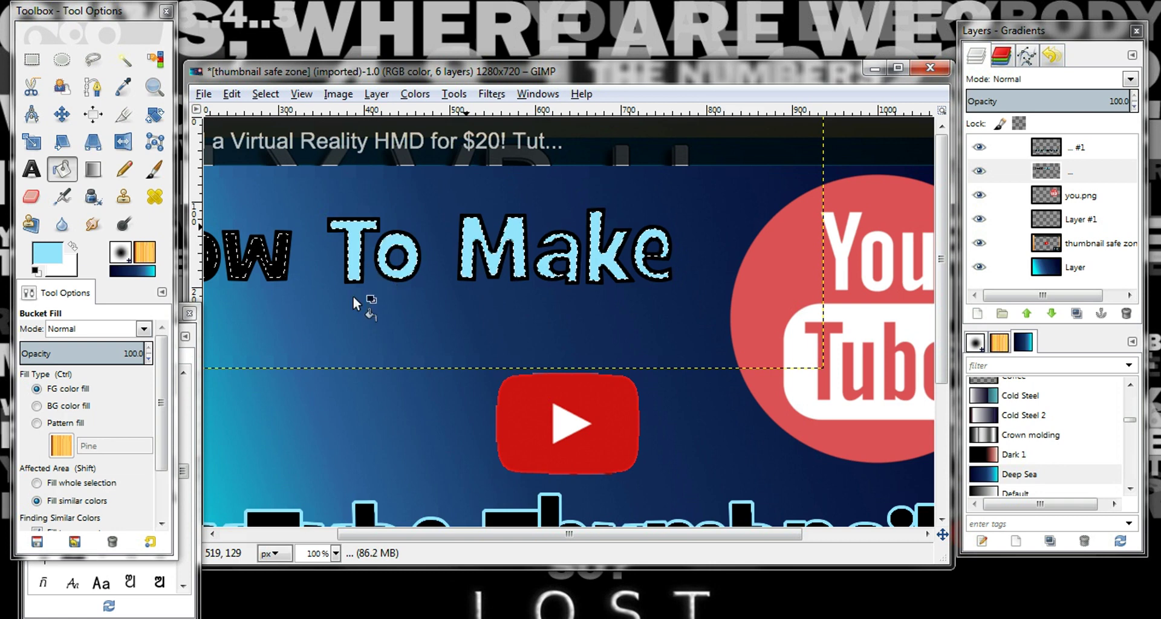
Fill the shrunken selection inside each letter of "How" with the same light blue.
left_click(308, 534)
left_click(339, 249)
left_click(384, 270)
left_click(423, 269)
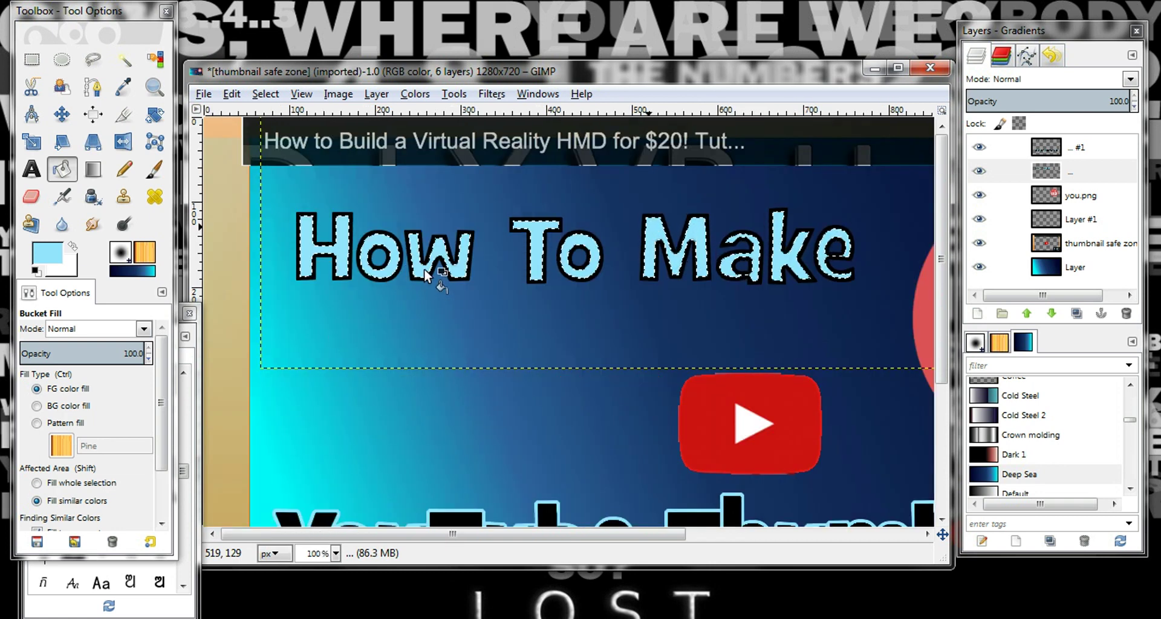
Clear the selection on the "How To Make" text and show the whole thumbnail at 66.7%.
left_click(264, 95)
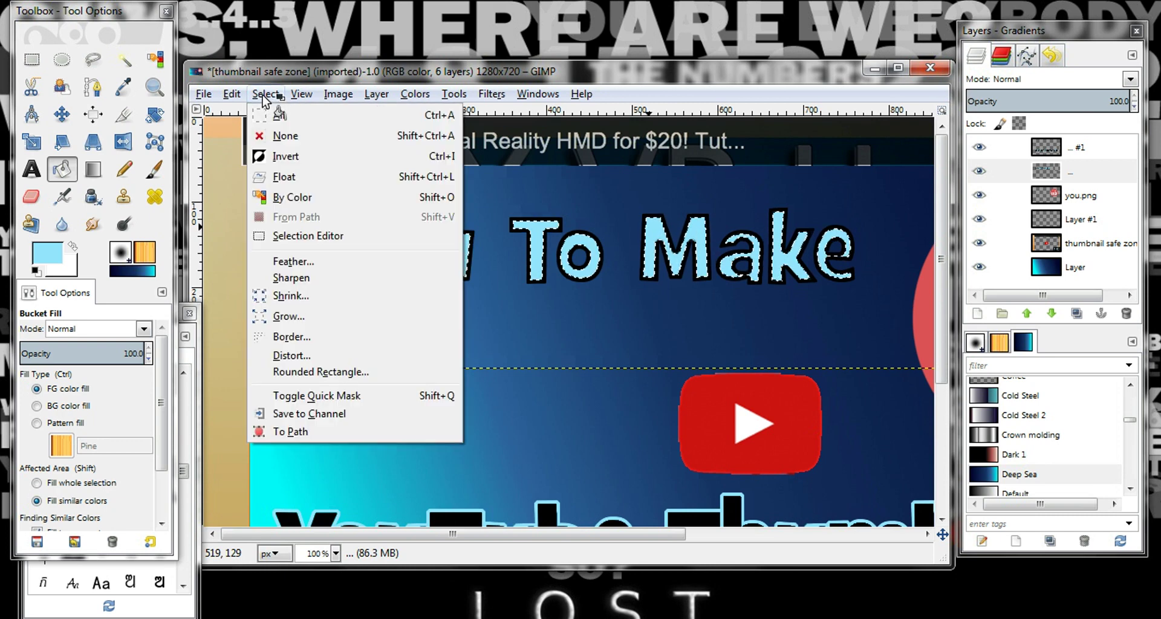
left_click(271, 136)
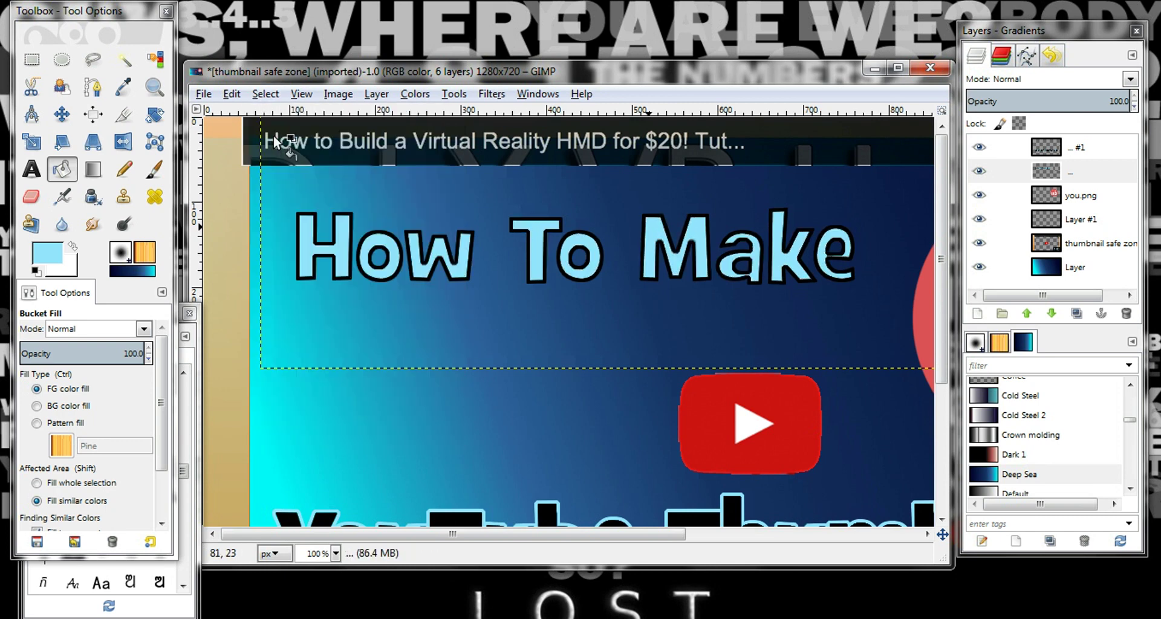
left_click(335, 553)
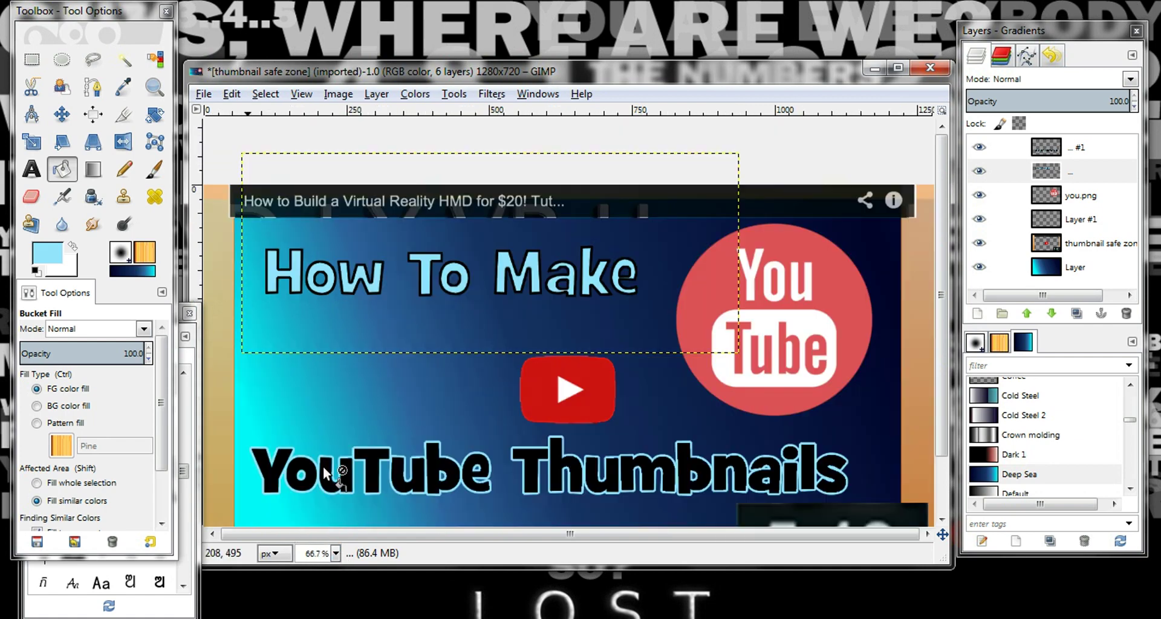
left_click(323, 466)
scroll(923, 309, "down", 2)
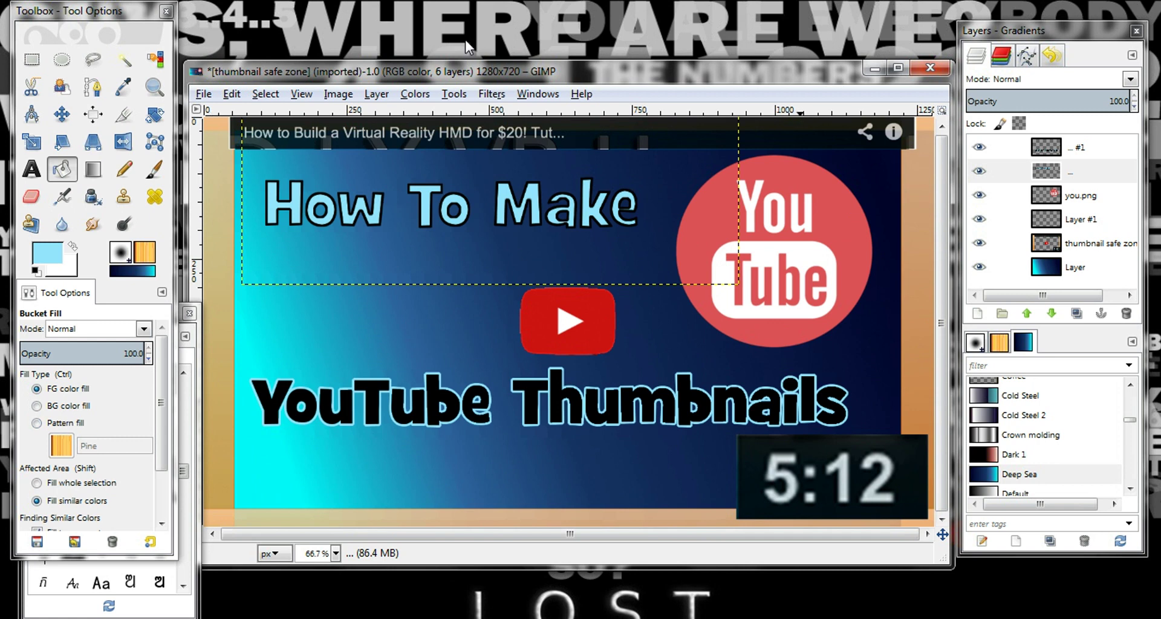
Start a Drop Shadow on the "YouTube Thumbnails" text layer and set its blur radius to 1.
left_click(491, 94)
left_click(486, 97)
left_click(1067, 147)
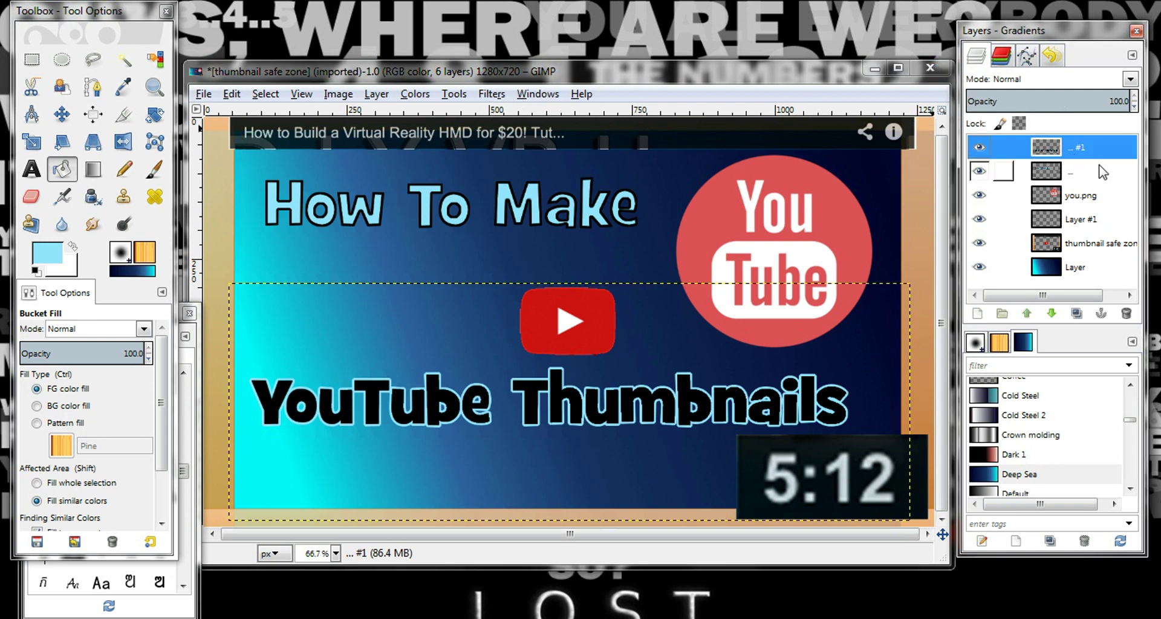
left_click(484, 96)
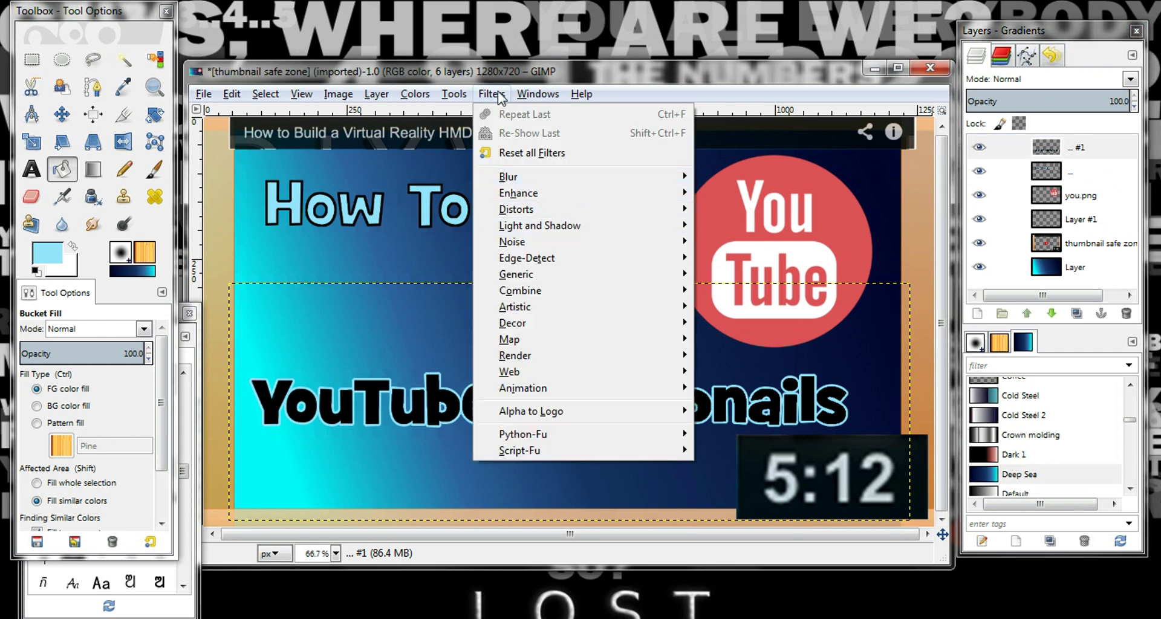
mouse_move(583, 229)
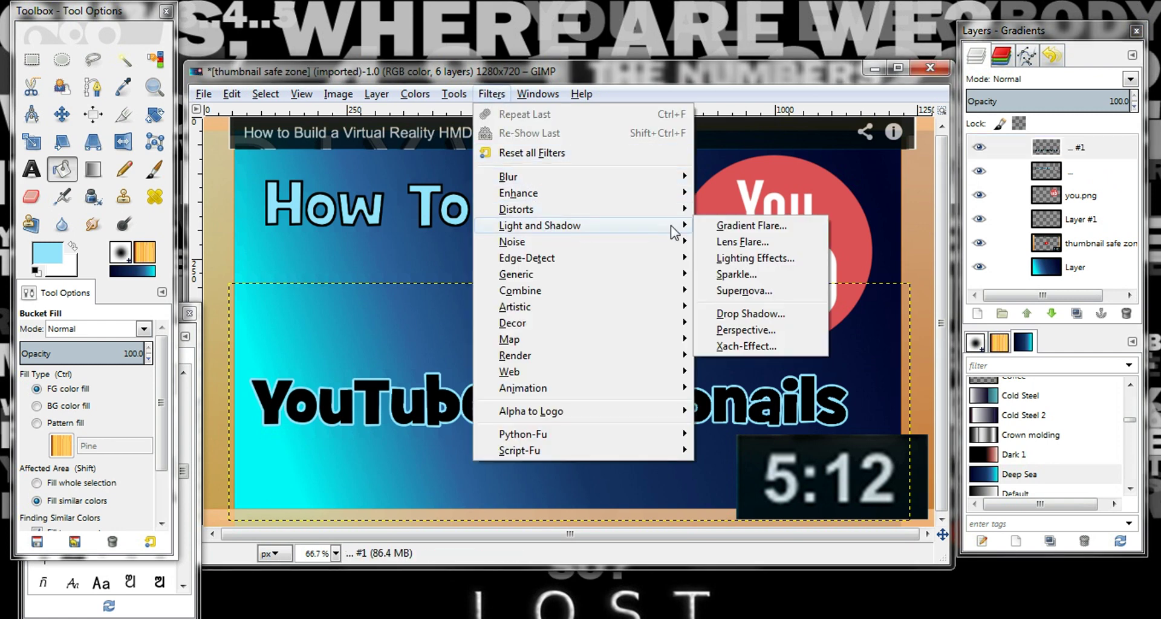
left_click(757, 313)
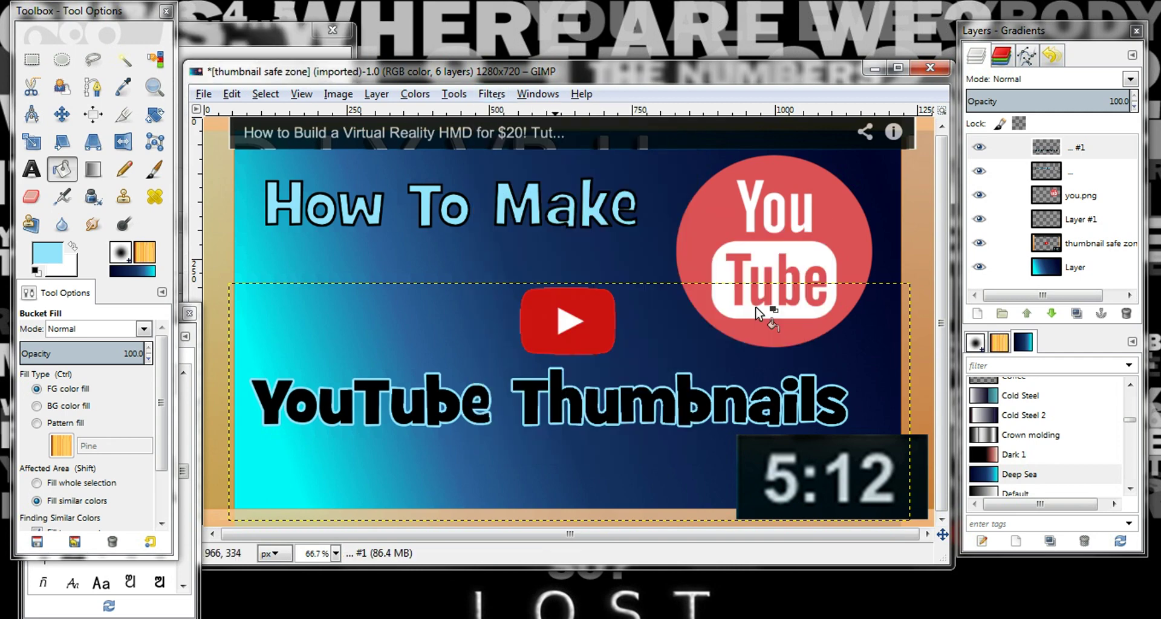
left_click_drag(210, 37, 560, 125)
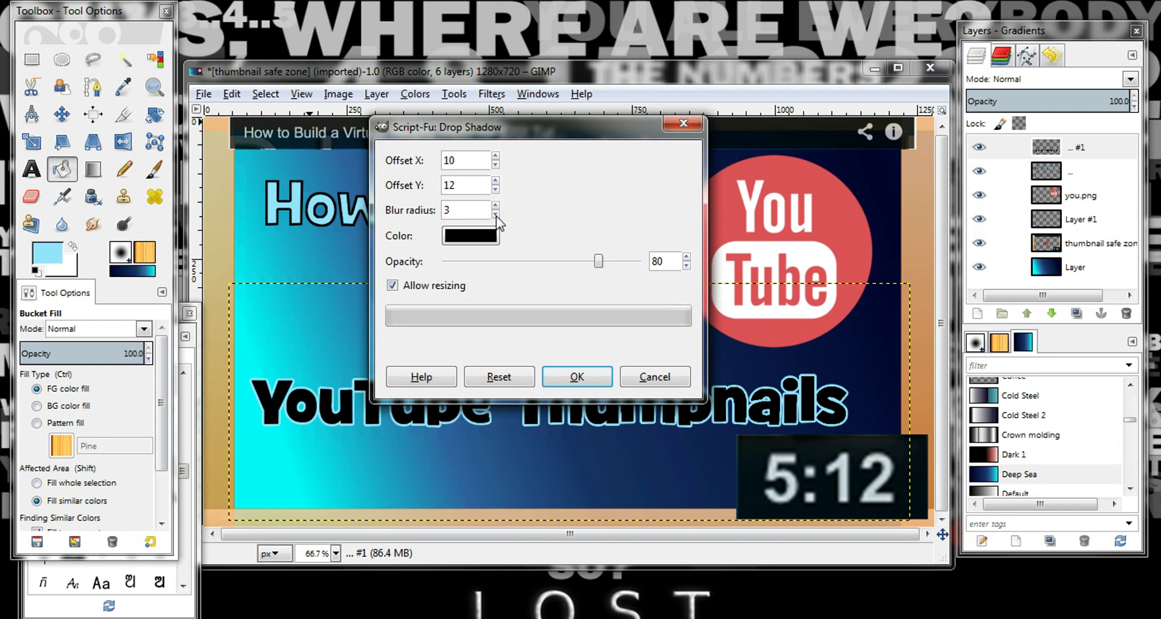
left_click(490, 237)
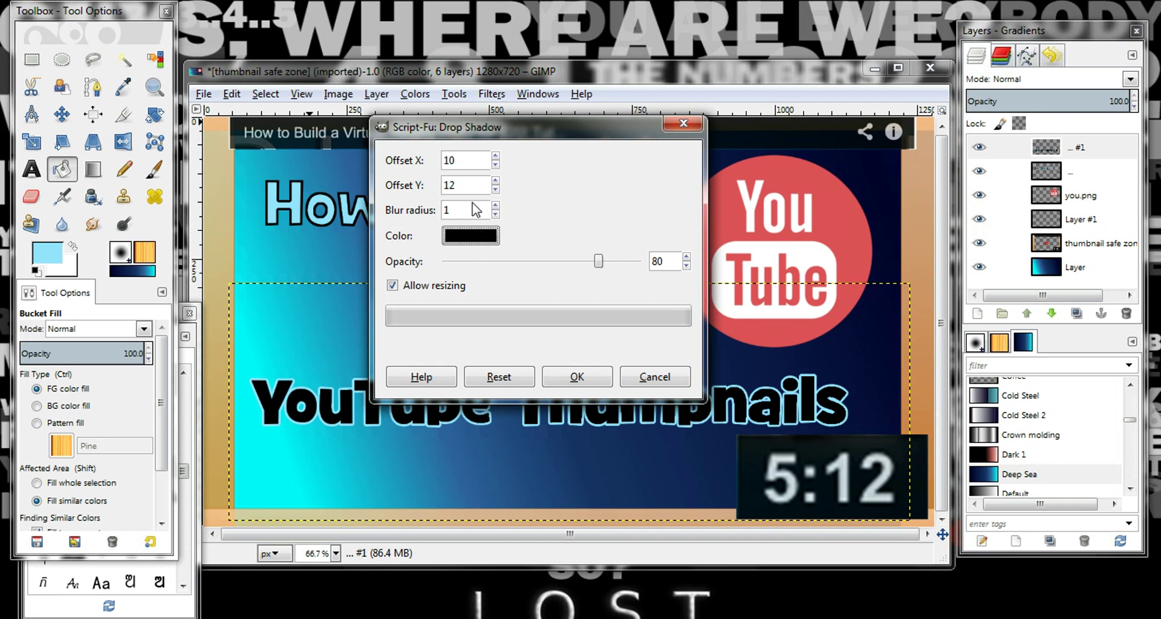
left_click_drag(470, 138, 458, 357)
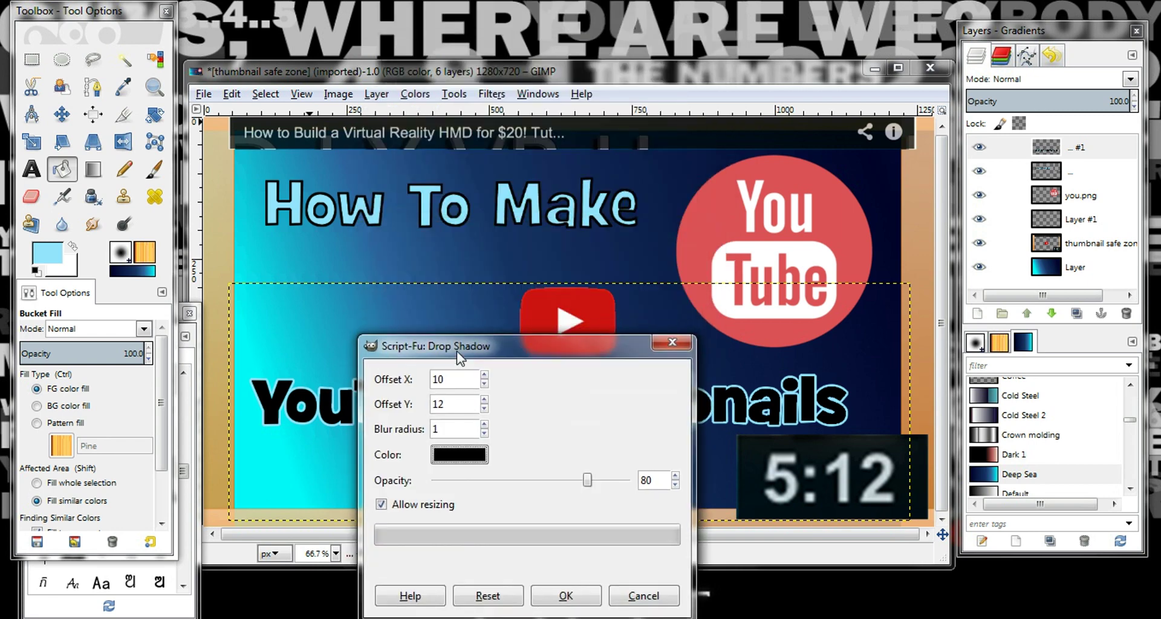
Set the drop shadow's color to white (ffffff).
left_click(455, 462)
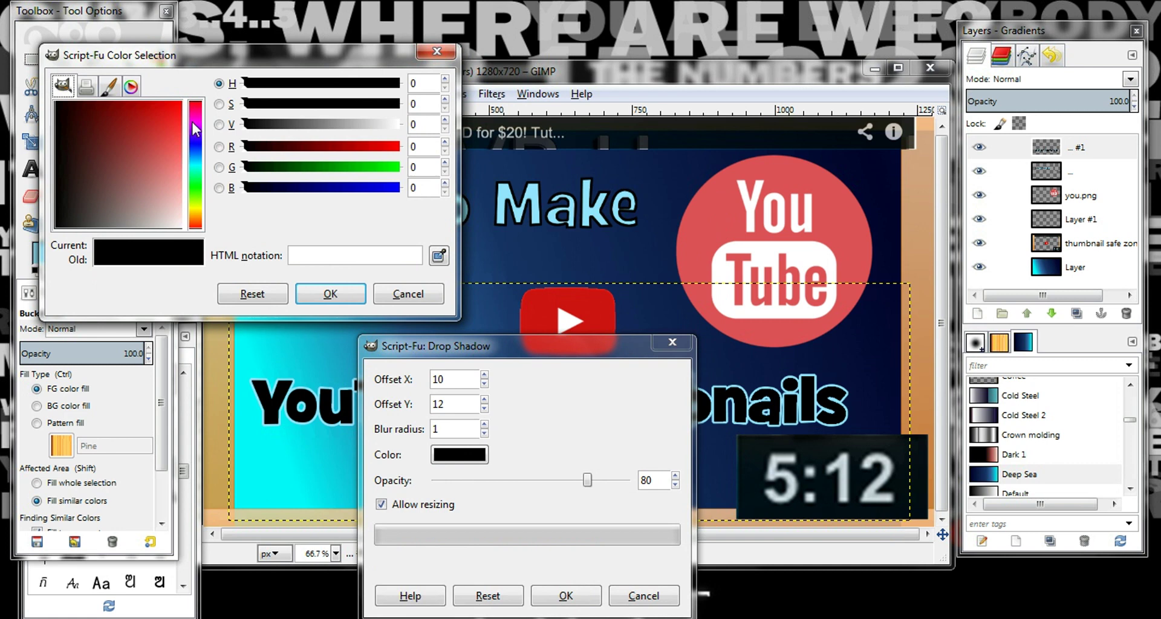
left_click(197, 145)
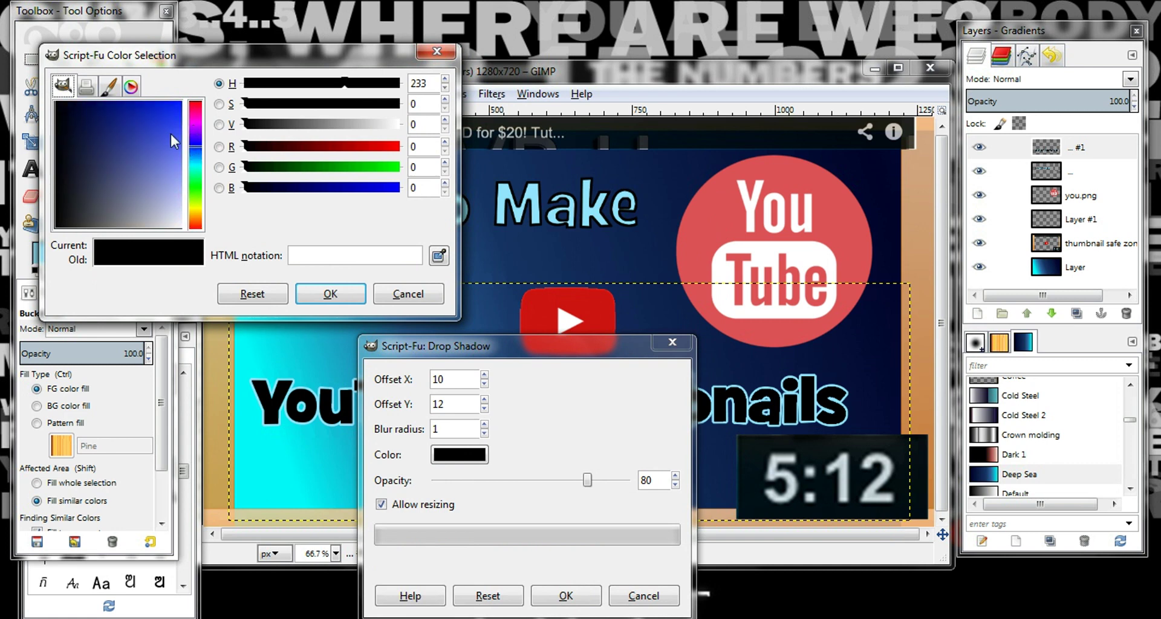
left_click(170, 133)
left_click_drag(170, 133, 197, 141)
left_click(196, 176)
left_click_drag(136, 183, 199, 252)
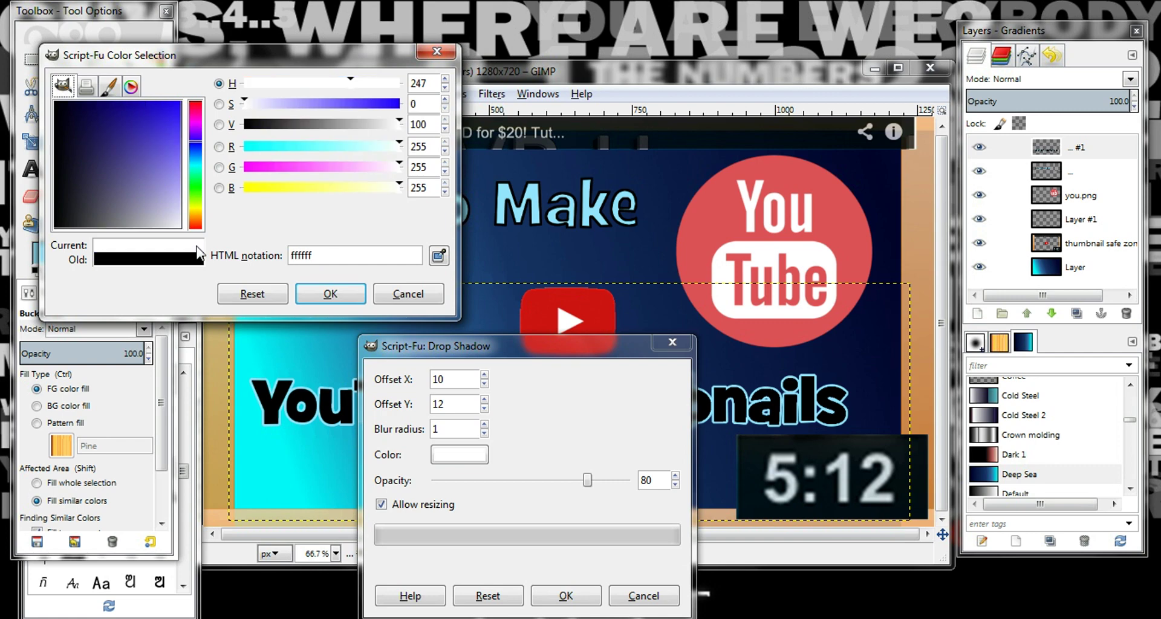
left_click(345, 295)
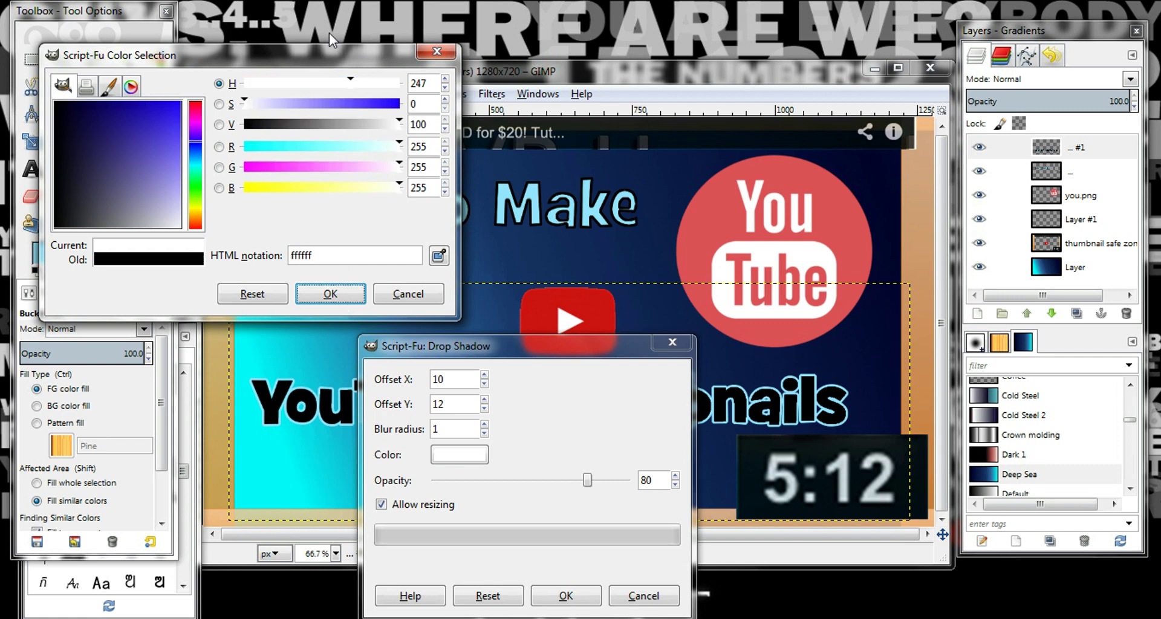
left_click(330, 294)
Raise the shadow opacity to 95 and apply the drop shadow to the "YouTube Thumbnails" text.
left_click_drag(447, 346, 397, 145)
left_click_drag(536, 276, 565, 281)
left_click(514, 394)
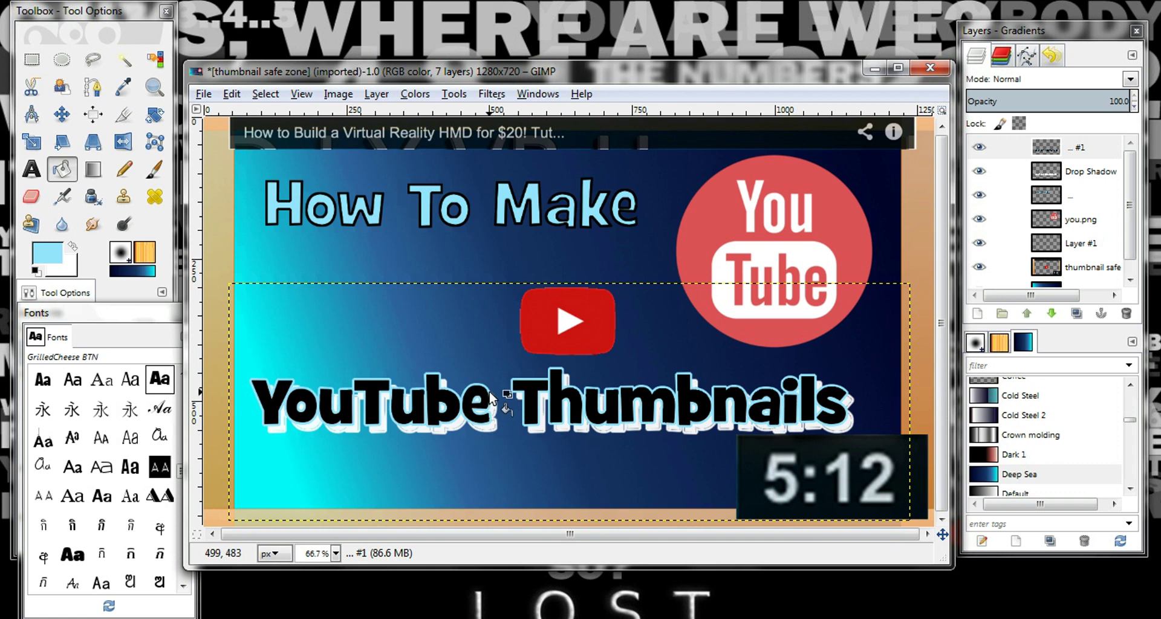
Move the white shadow layer closely behind the "YouTube Thumbnails" text so that it forms an outline around the letters.
left_click(1078, 174)
left_click(61, 114)
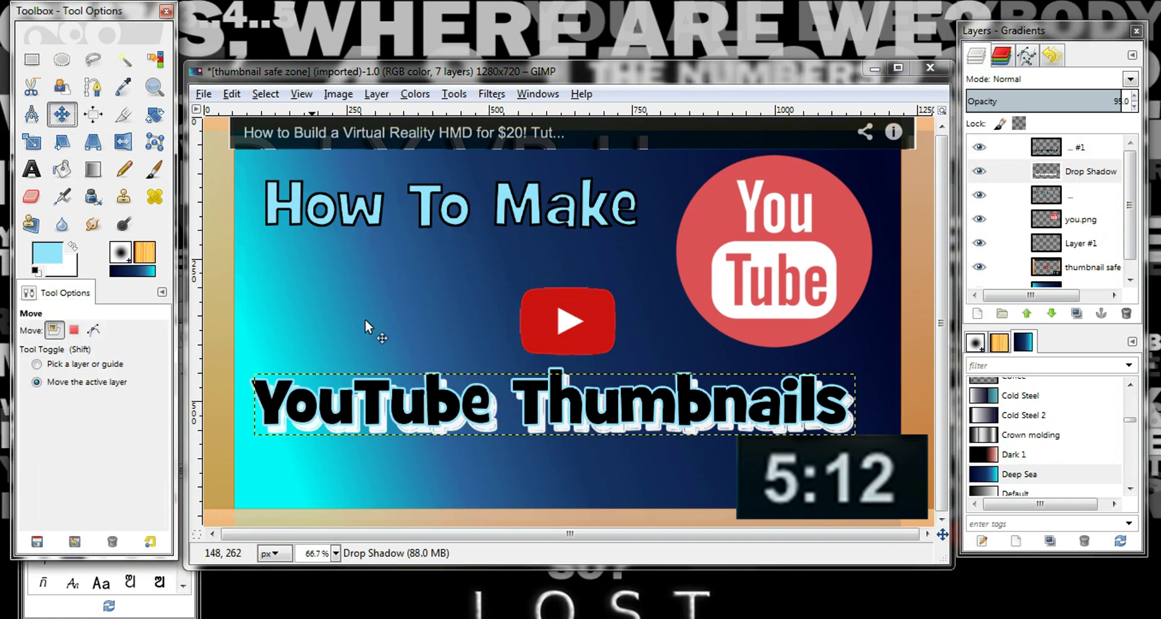
left_click_drag(585, 428, 586, 464)
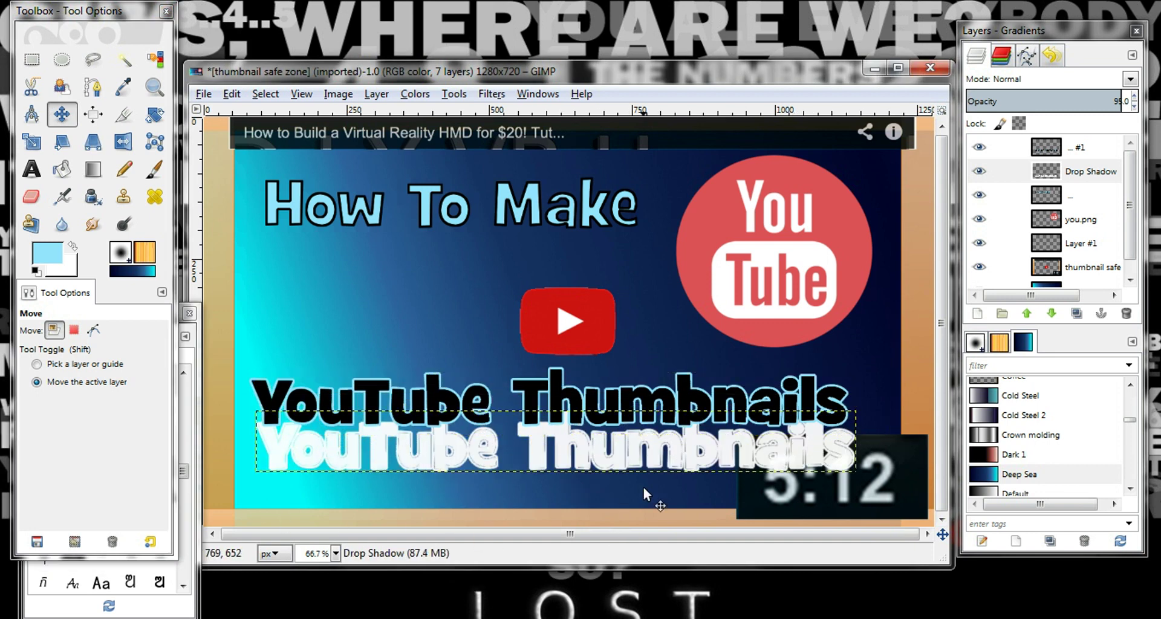
left_click_drag(602, 442, 600, 410)
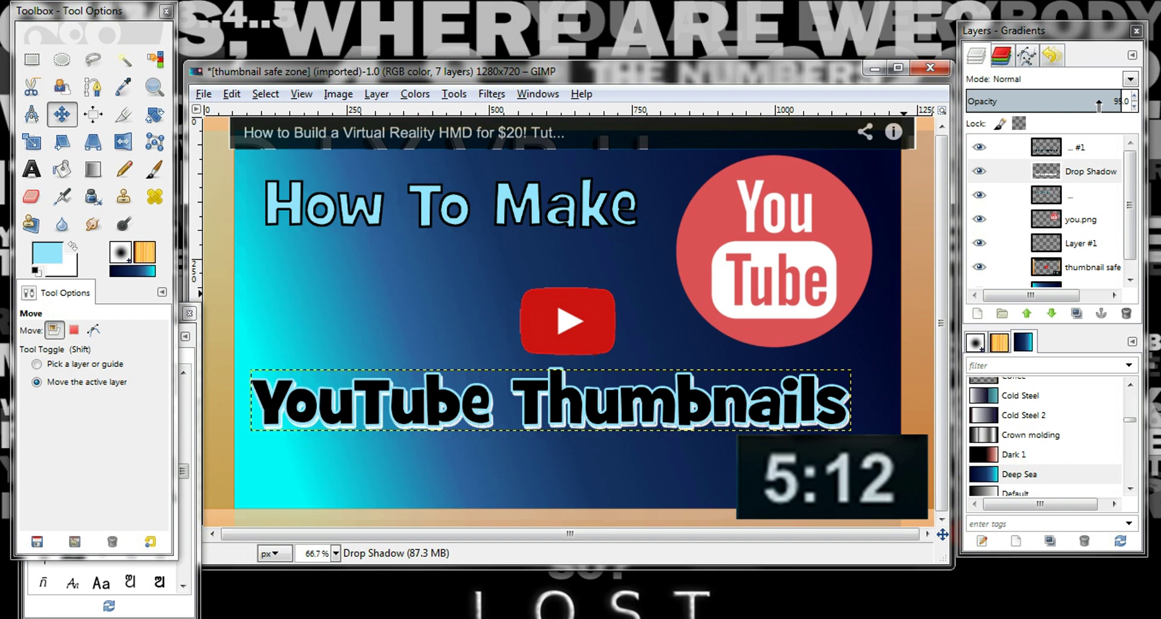
left_click(1048, 148)
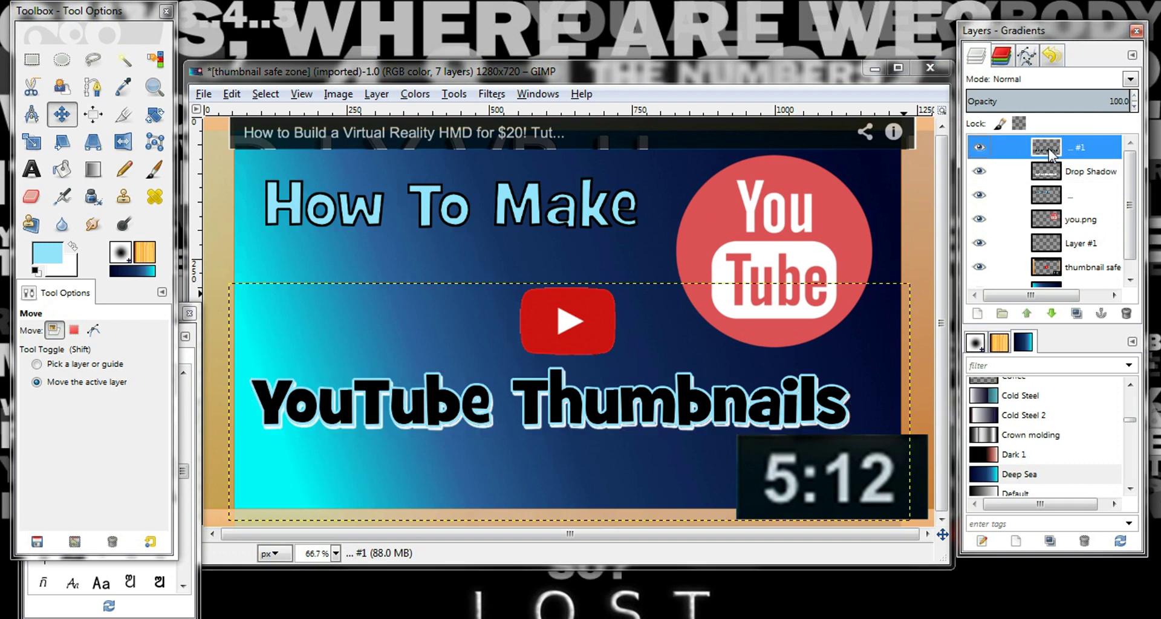
left_click(491, 95)
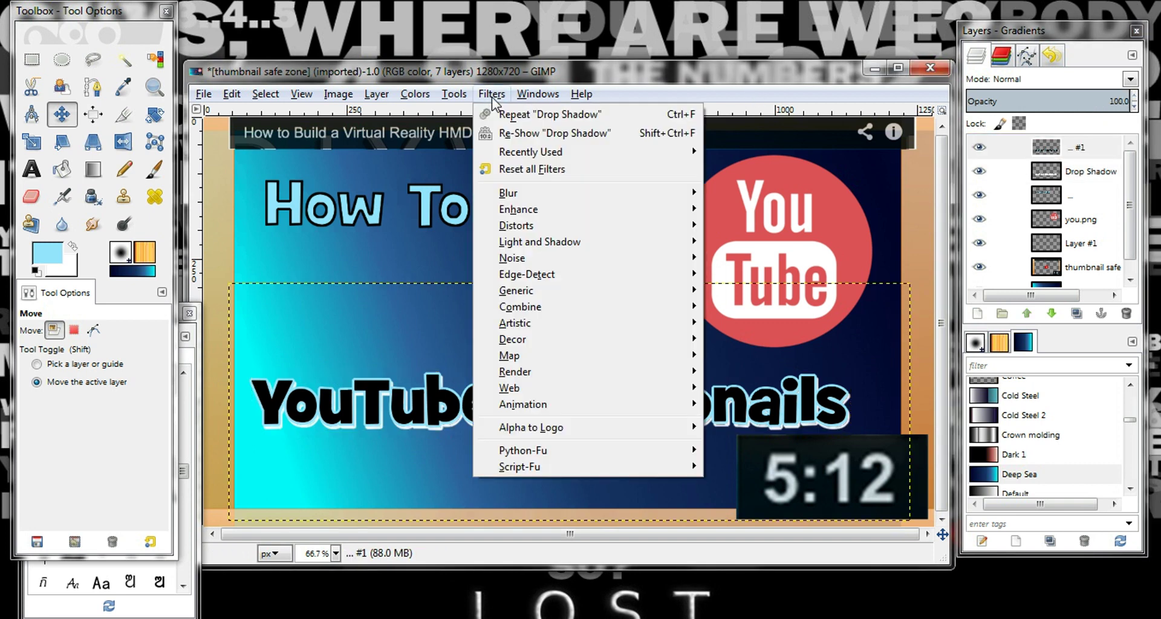
left_click(627, 363)
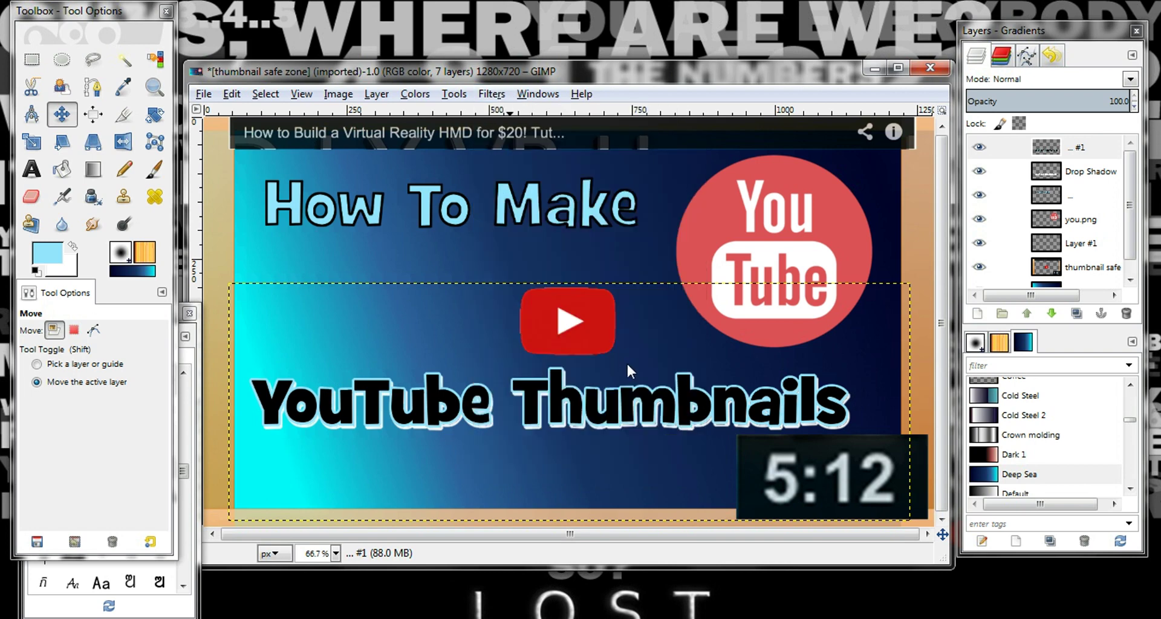
left_click(484, 96)
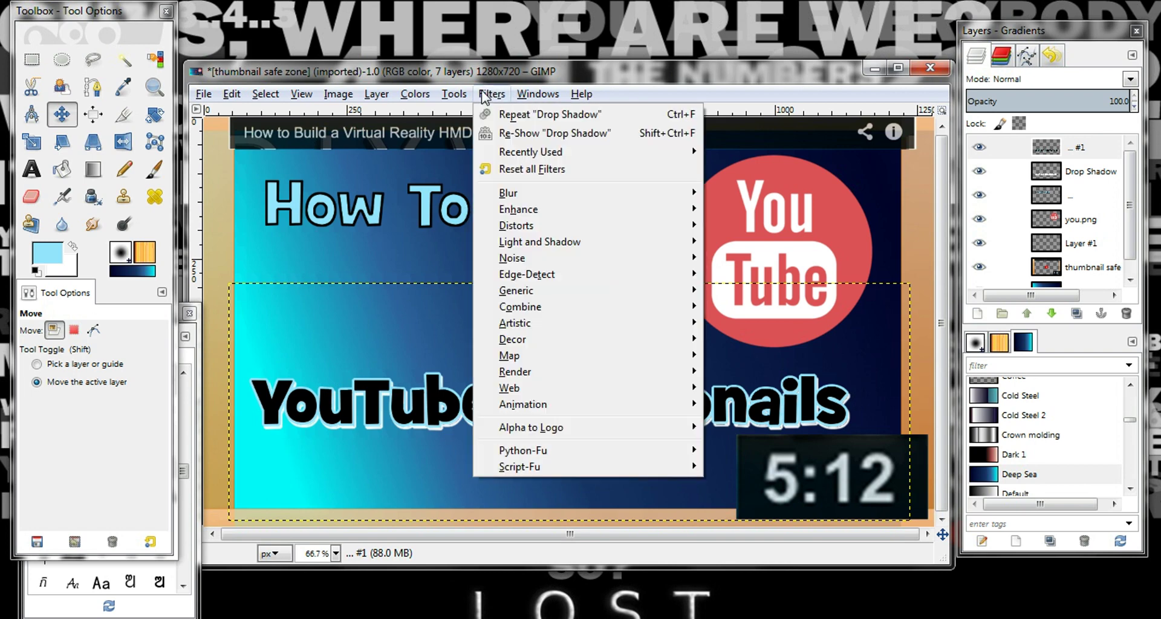
left_click(503, 115)
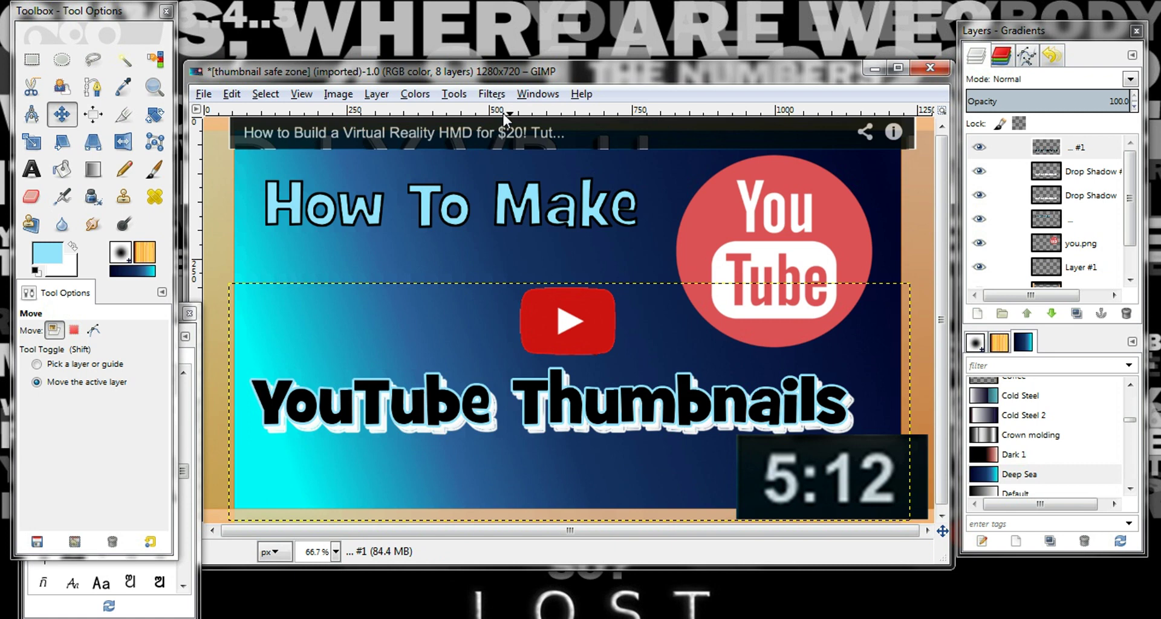
key("ctrl+z")
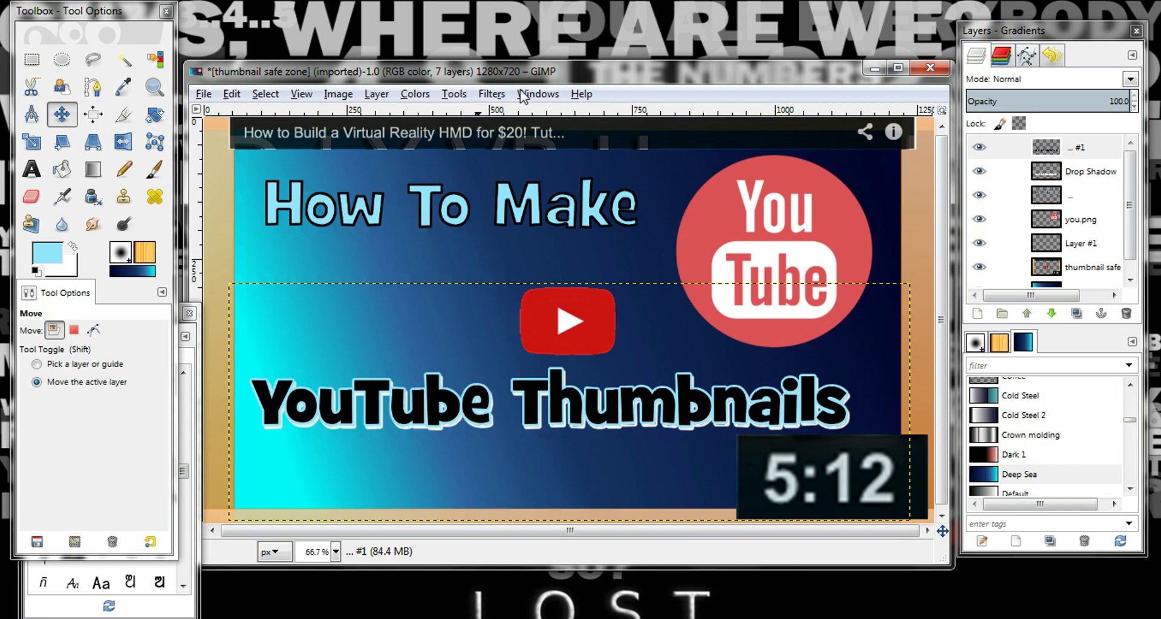
left_click(491, 93)
mouse_move(598, 245)
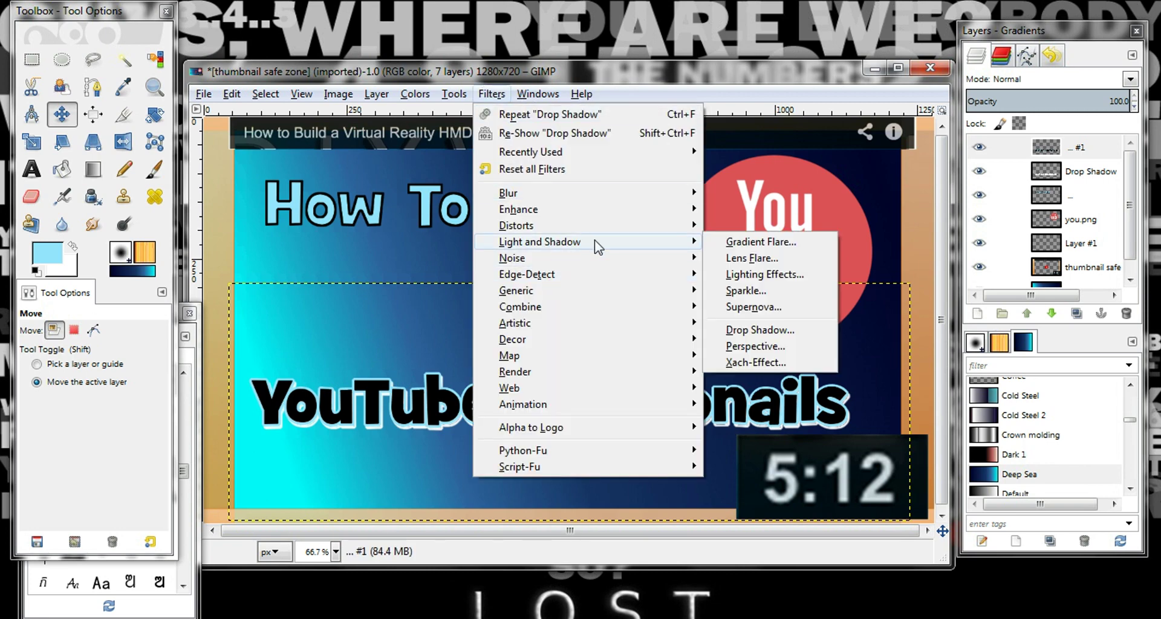
left_click(542, 133)
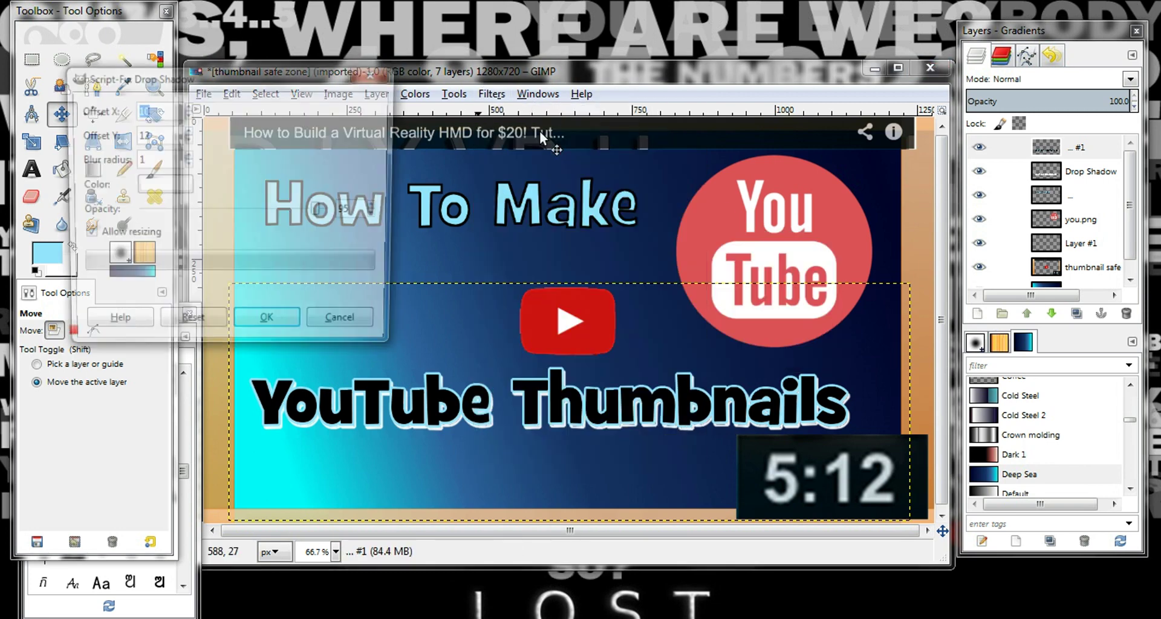
left_click(250, 329)
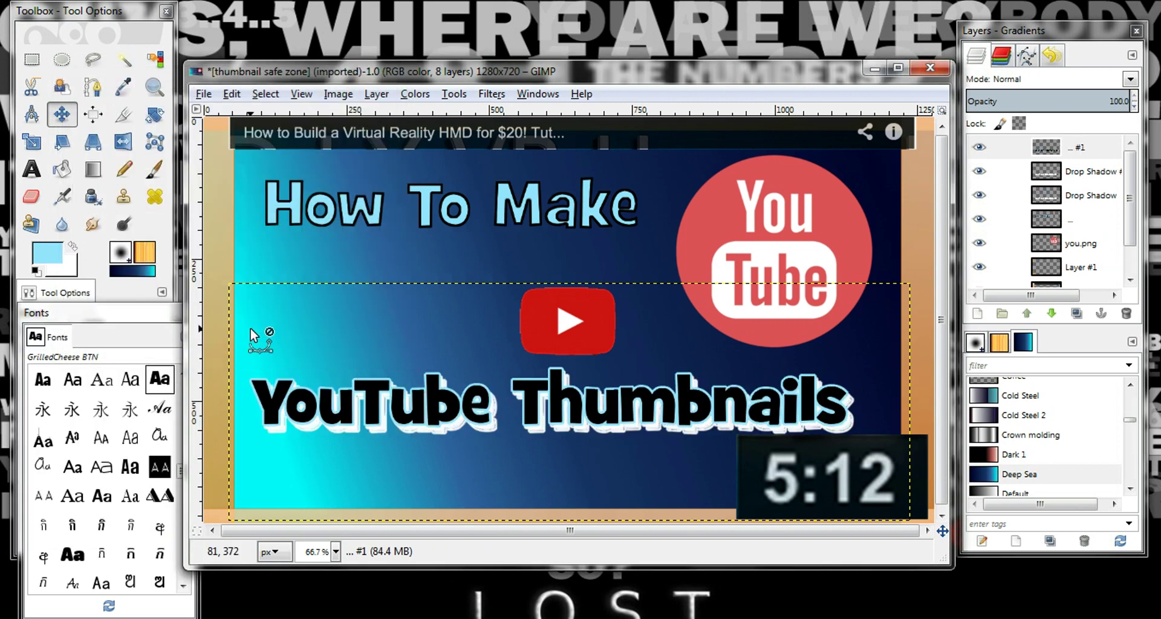
key("ctrl+z")
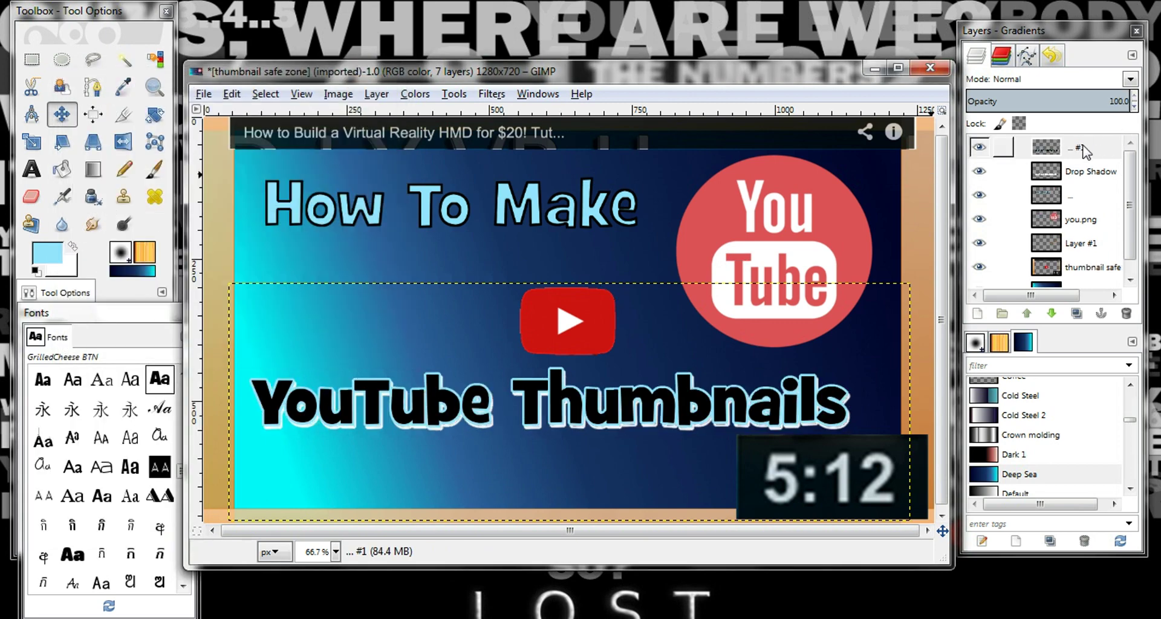
Apply the same white drop shadow to the "How To Make" text layer by repeating the last filter.
left_click(1074, 181)
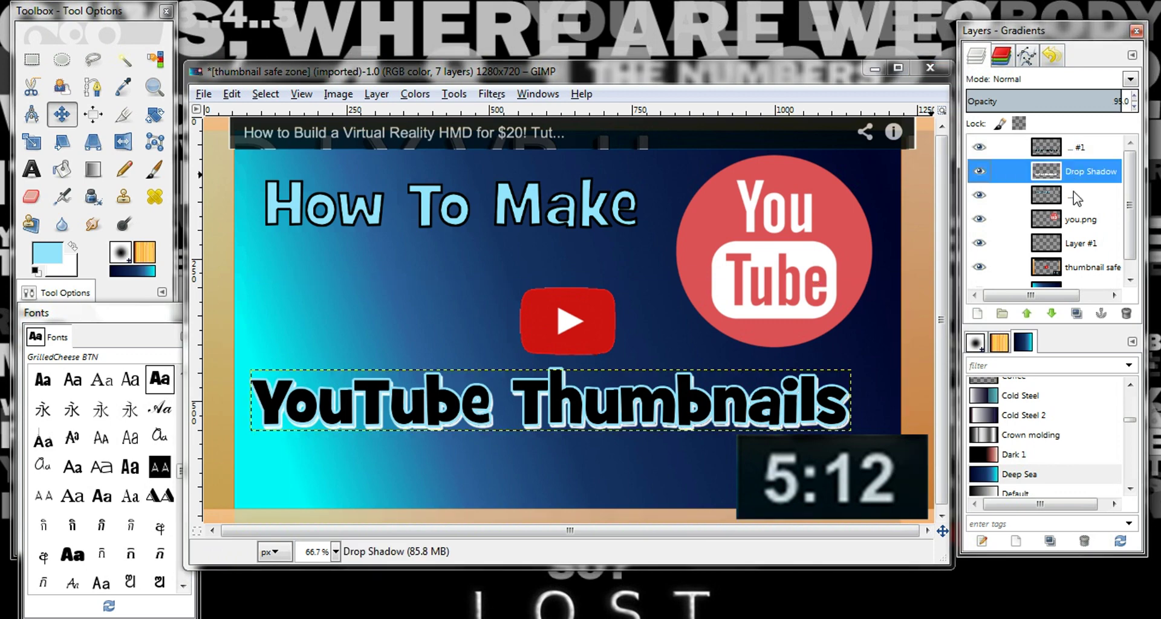
left_click(1076, 199)
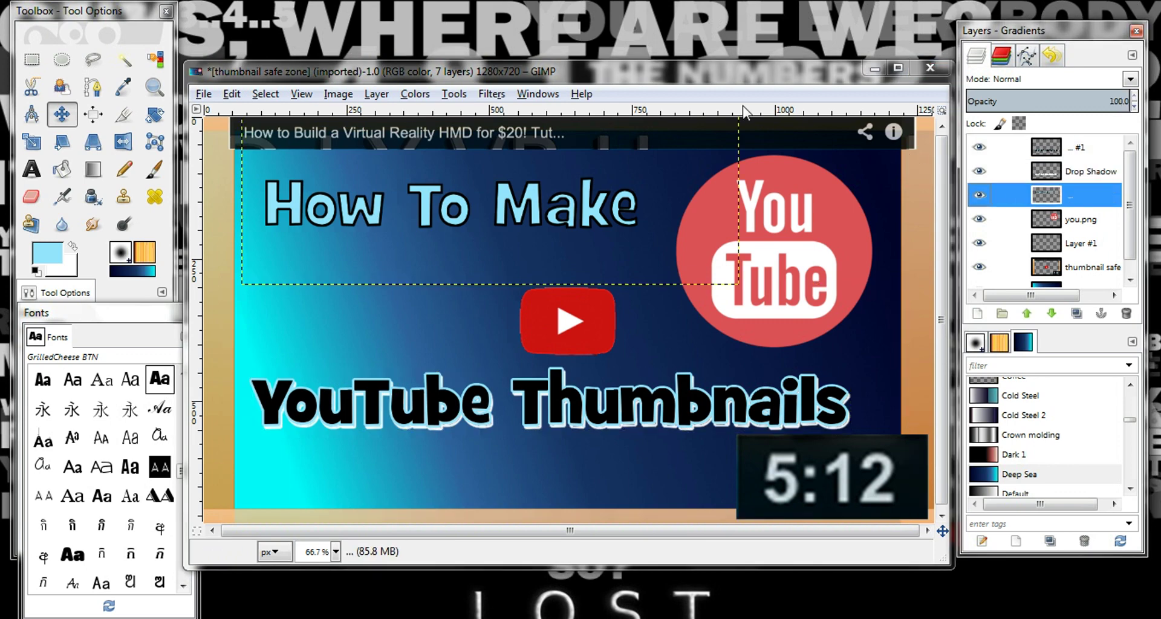
left_click(491, 95)
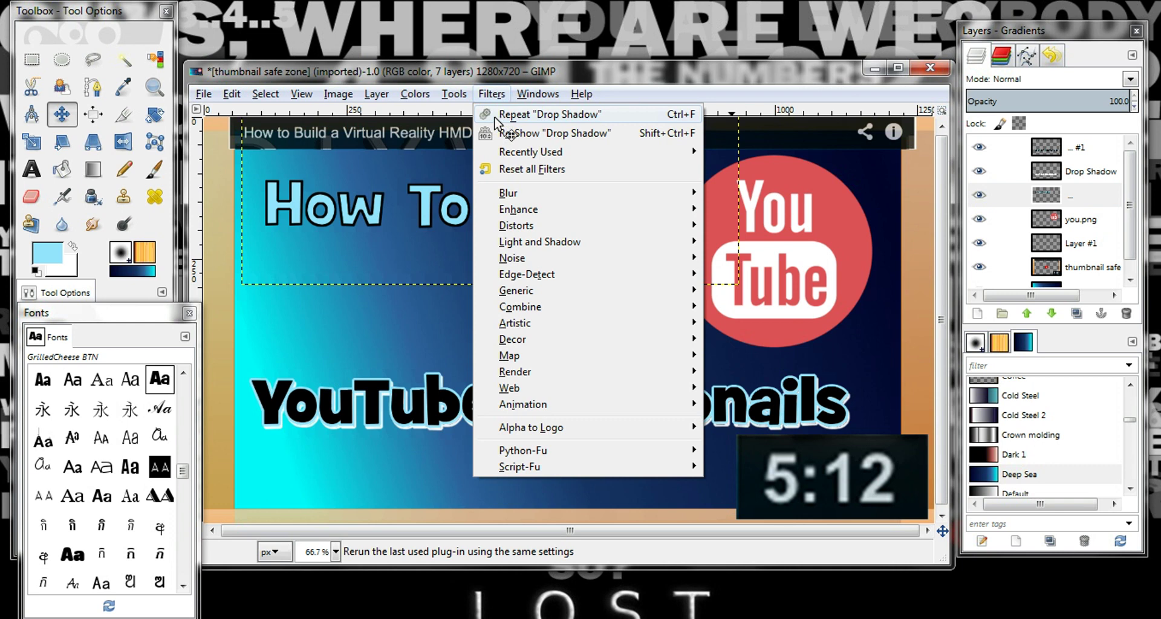
left_click(495, 116)
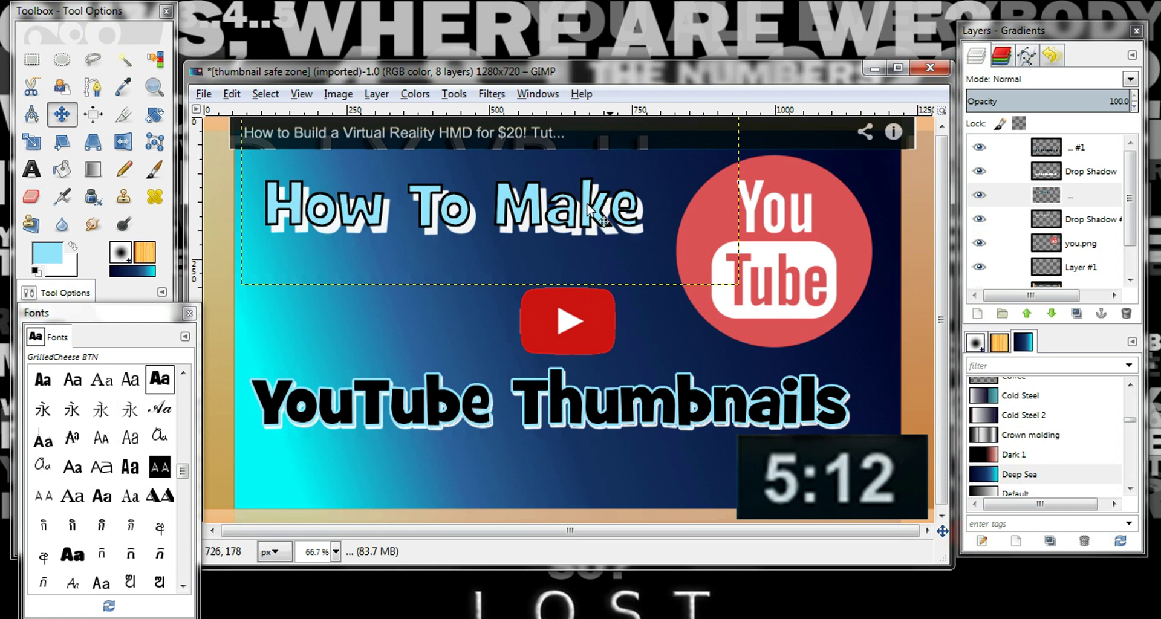
Move the light blue "How To Make" text layer down off its white shadow and select that shadow layer.
left_click_drag(563, 239, 567, 259)
left_click_drag(572, 266, 572, 266)
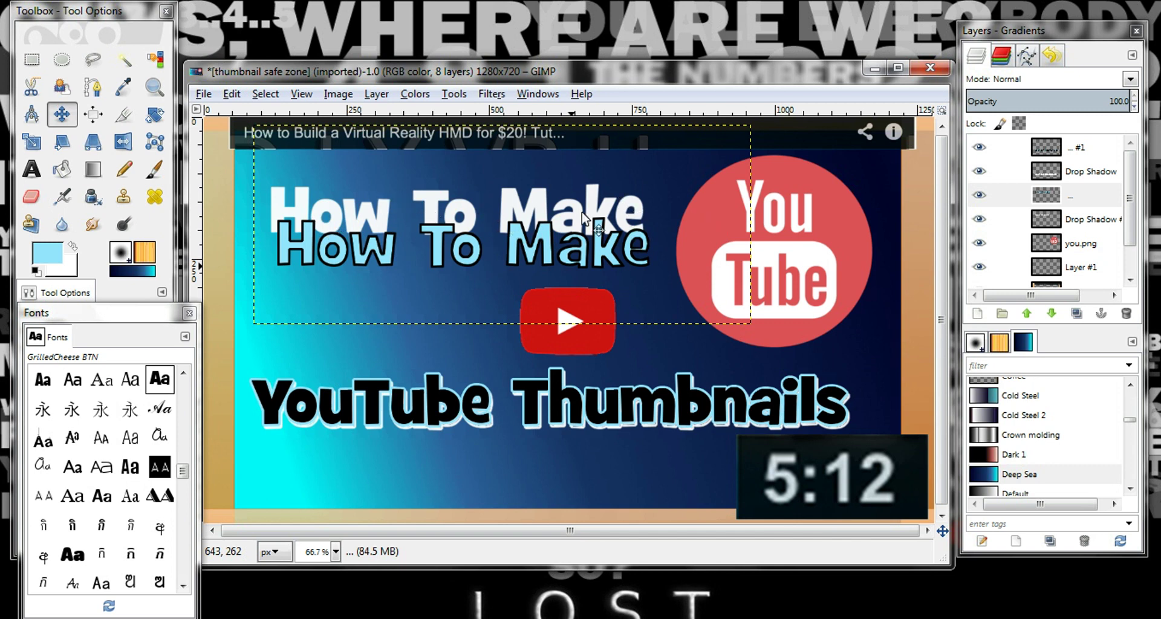
left_click(1091, 217)
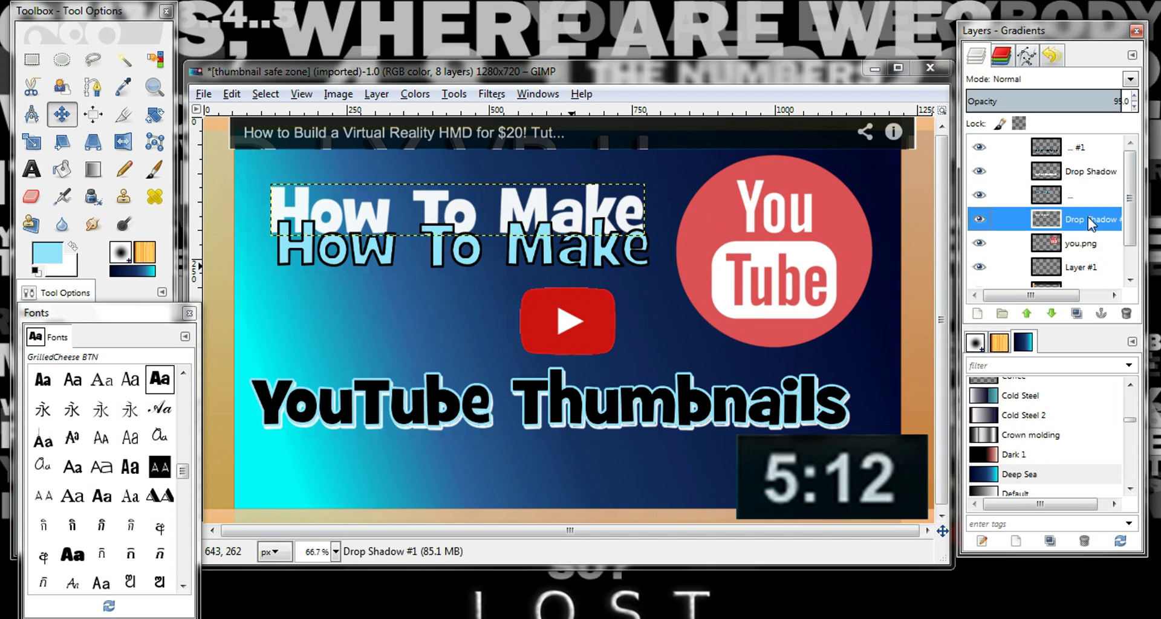
Reposition the black "YouTube Thumbnails" text layer over its white shadow, slightly lower and further right than before.
left_click(1064, 148)
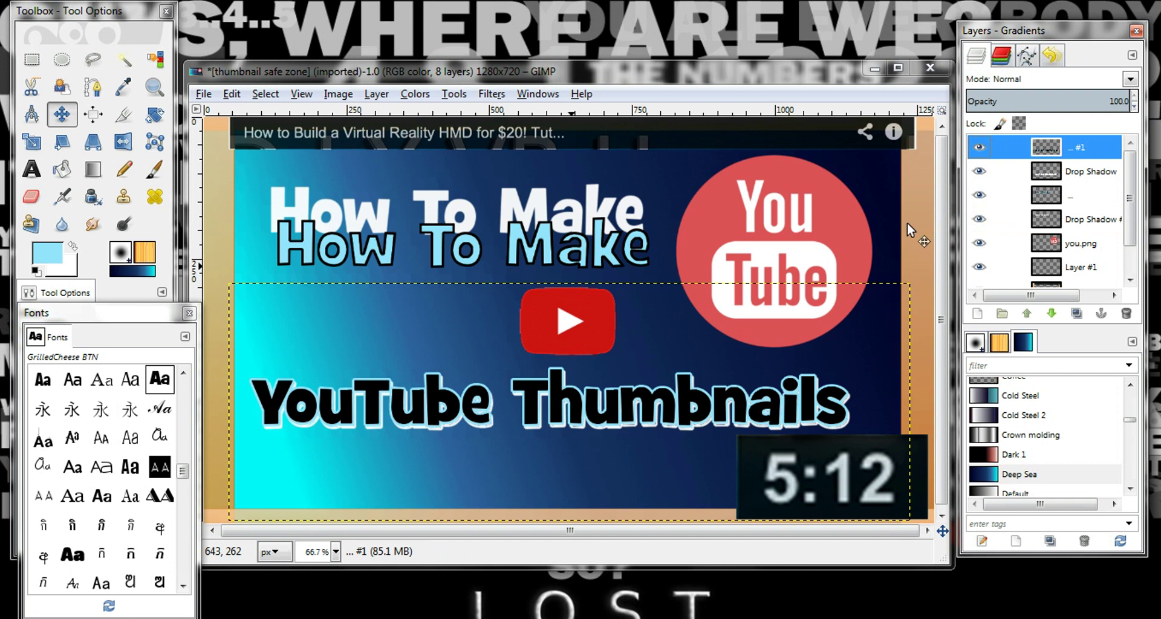
left_click_drag(615, 382, 615, 423)
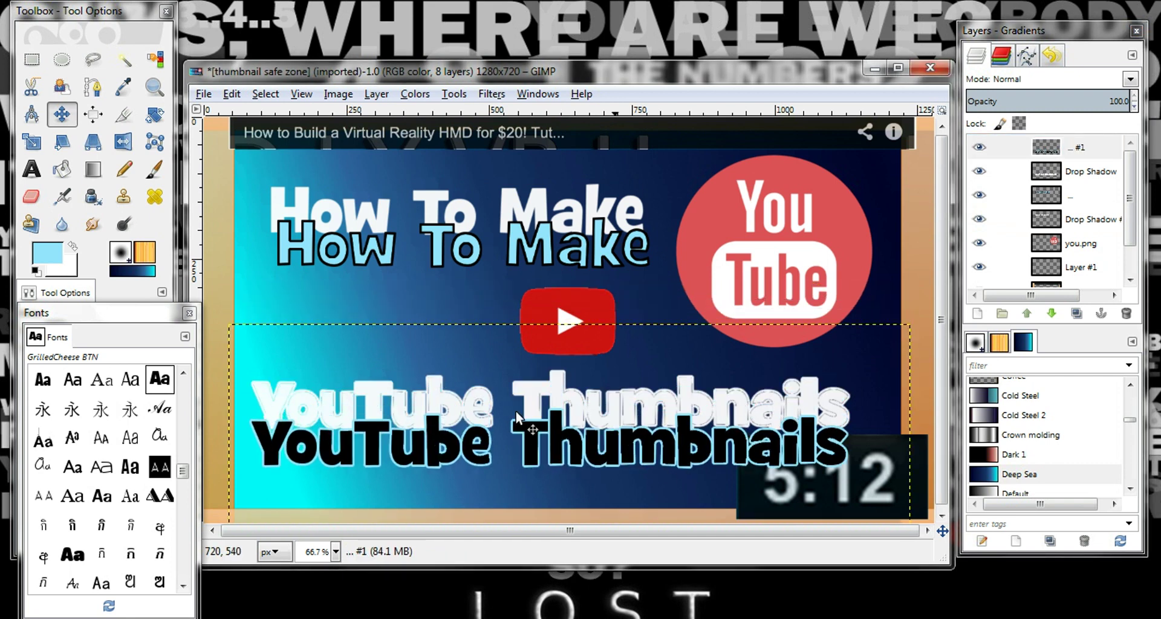
left_click_drag(529, 450, 534, 419)
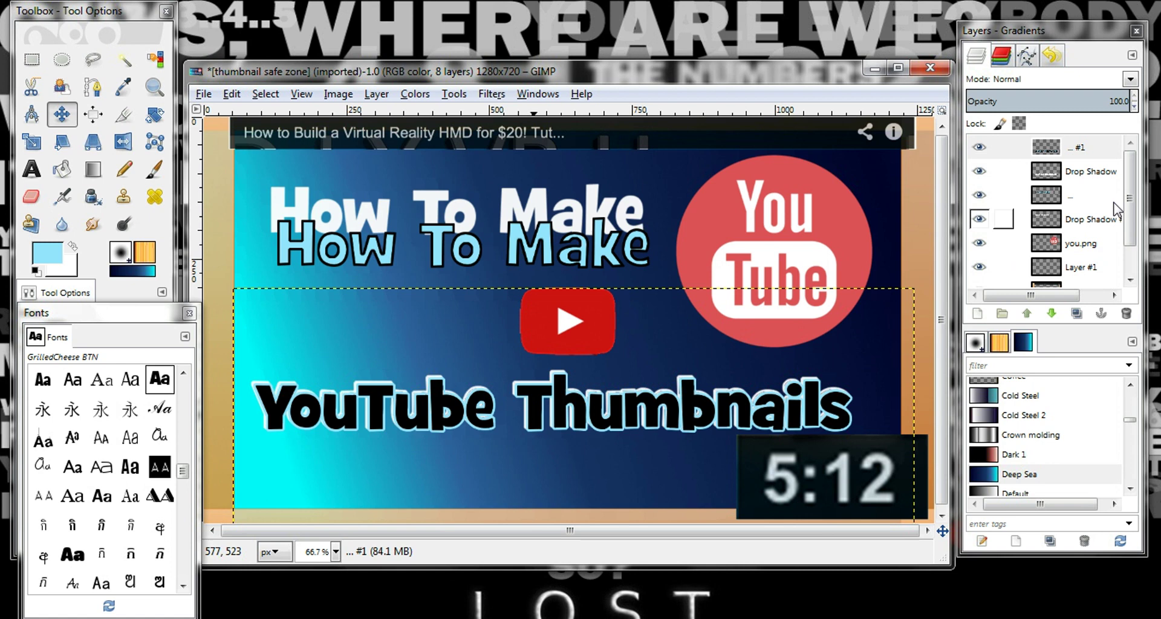
Move the light blue "How To Make" text layer up so that it sits over its white shadow.
left_click(1074, 229)
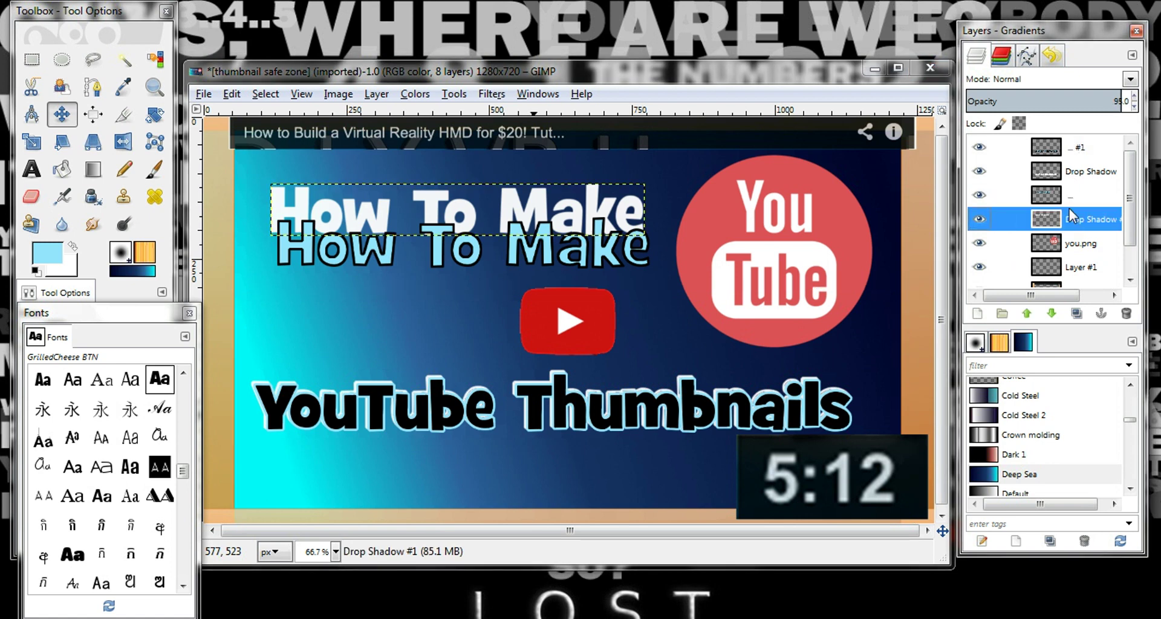
left_click(1060, 203)
left_click_drag(472, 222, 469, 194)
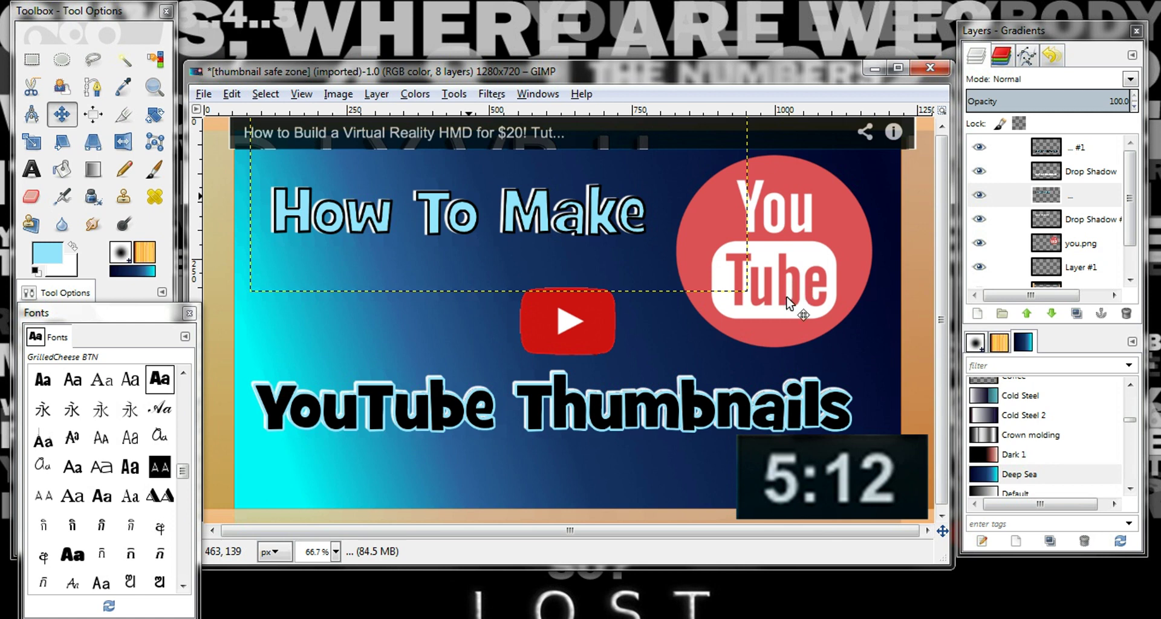
Lower the thumbnail safe zone layer beneath the gradient background layer so that the template is hidden.
left_click(1128, 193)
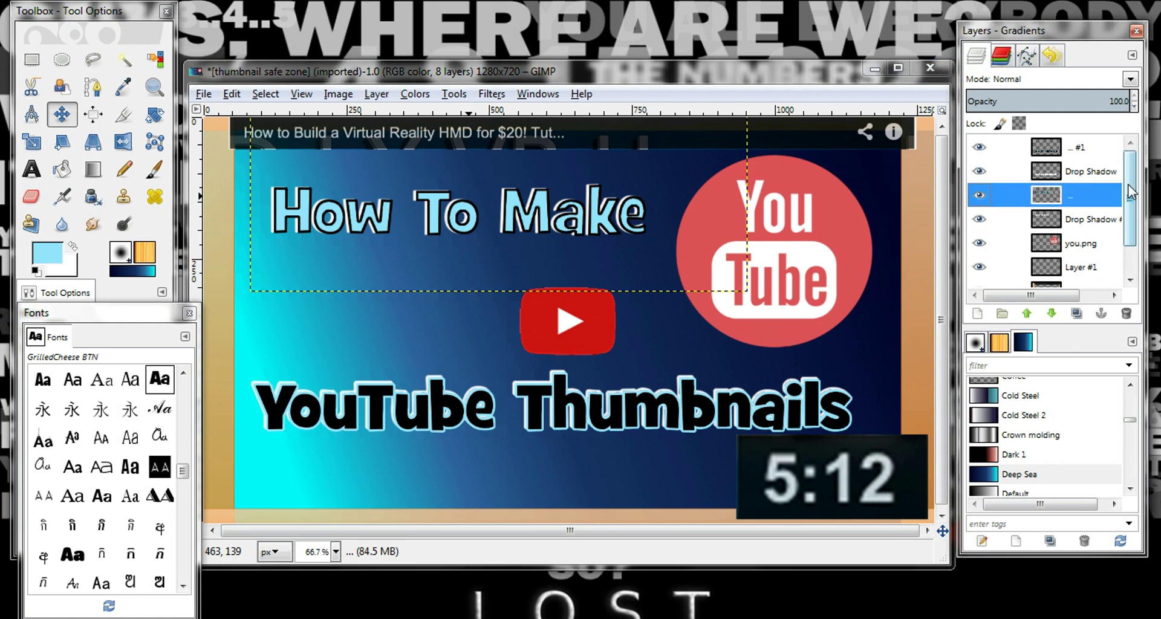
scroll(1128, 192, "down", 2)
left_click(1074, 253)
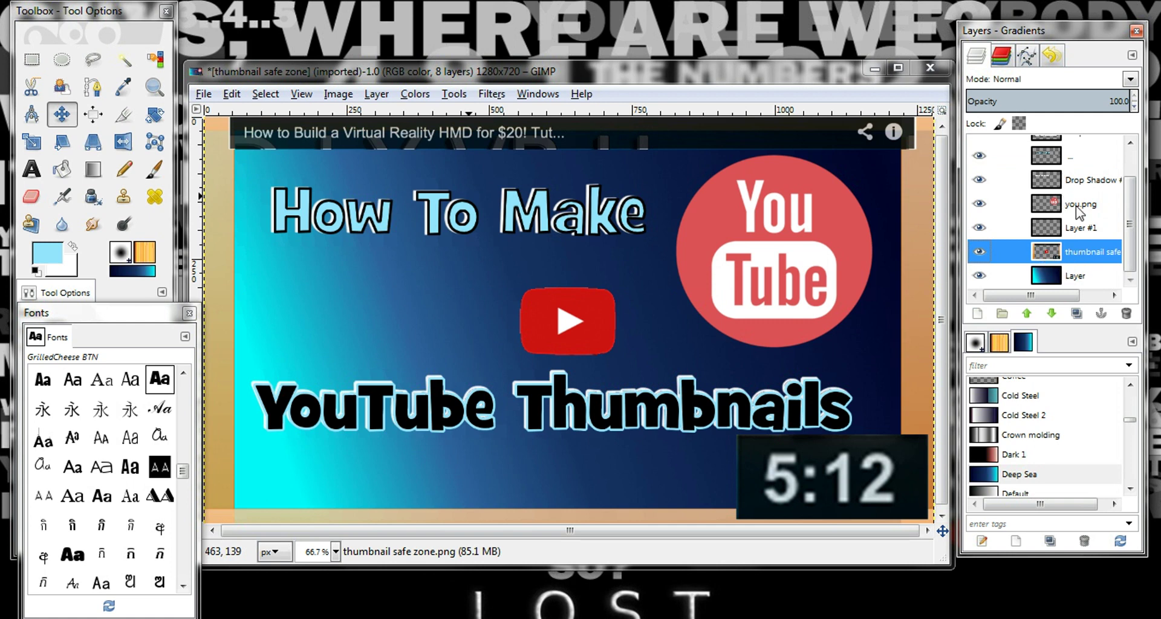
left_click(1052, 313)
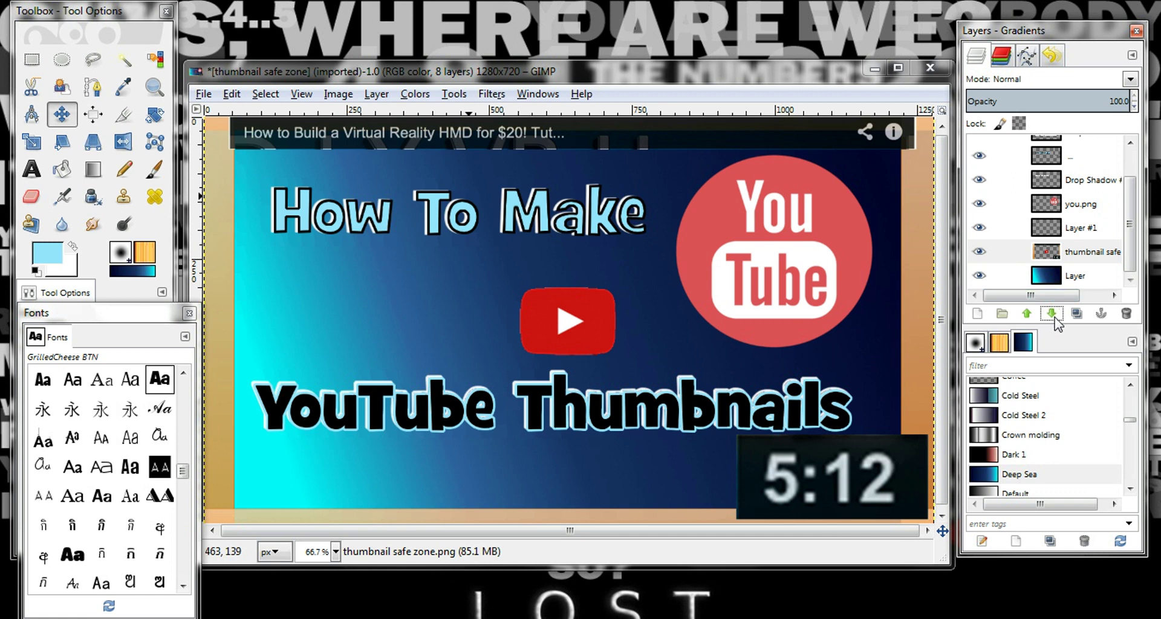
left_click(1082, 258)
left_click(1055, 312)
left_click_drag(1027, 36, 1029, 37)
left_click(1052, 315)
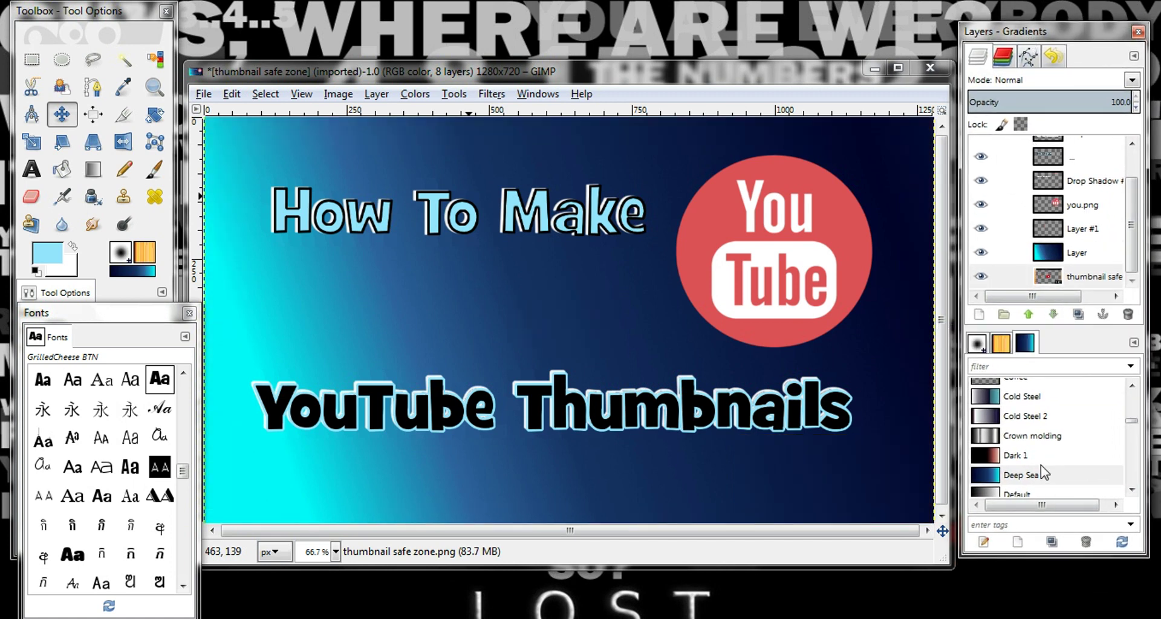
mouse_move(592, 66)
left_mouse_down()
mouse_move(594, 57)
mouse_move(595, 66)
left_mouse_up()
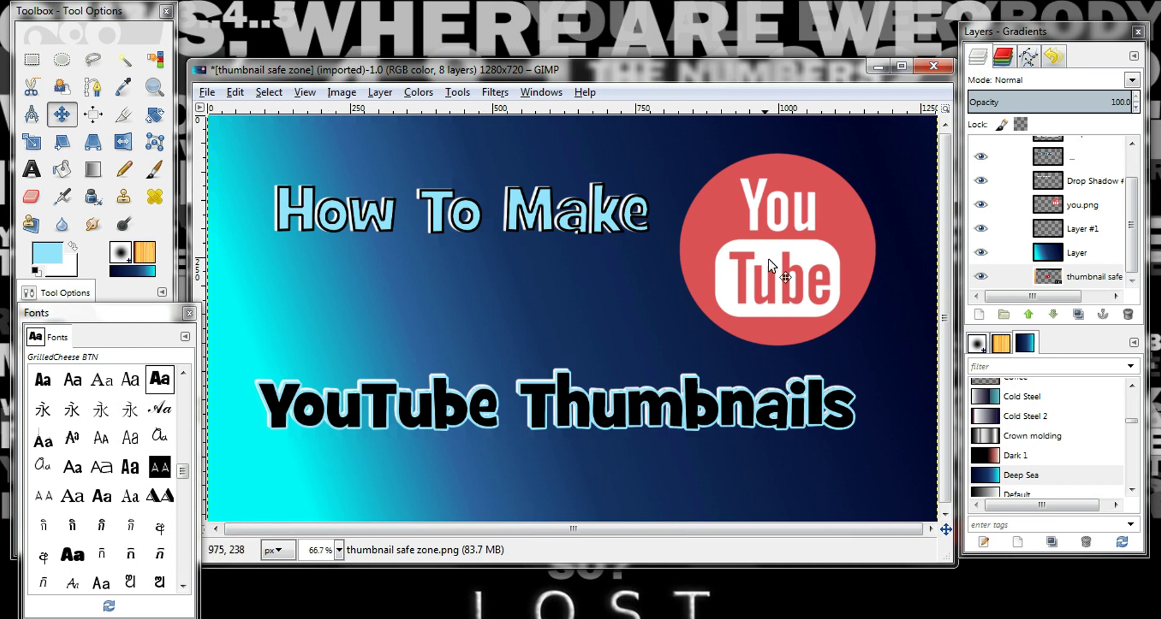
left_click_drag(628, 76, 632, 63)
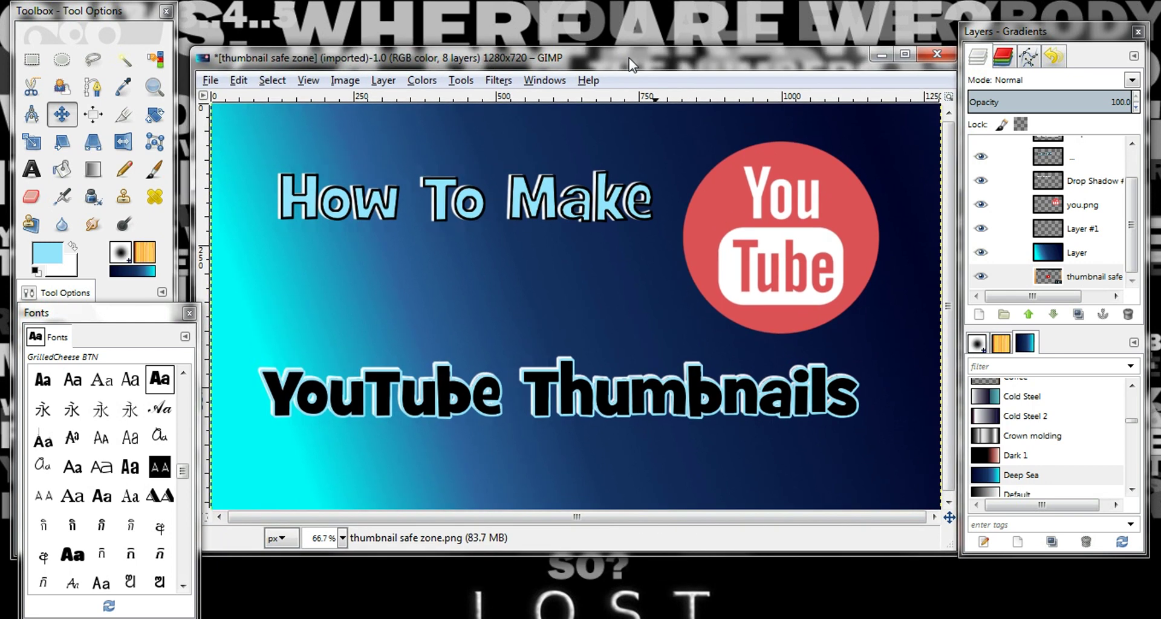
left_click(217, 82)
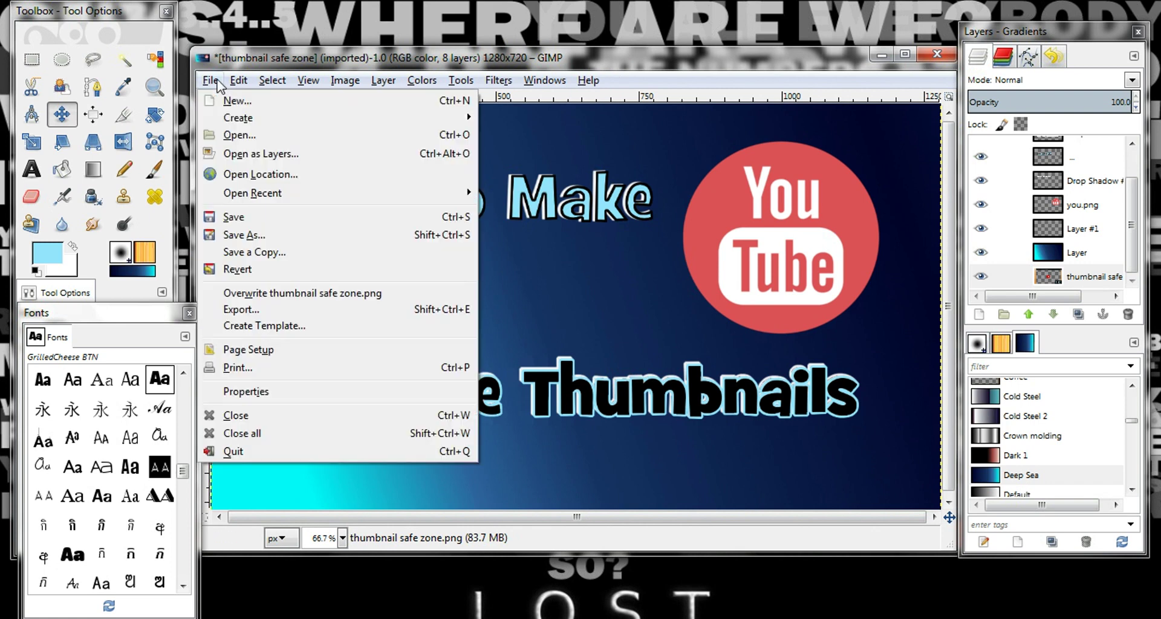
left_click(241, 236)
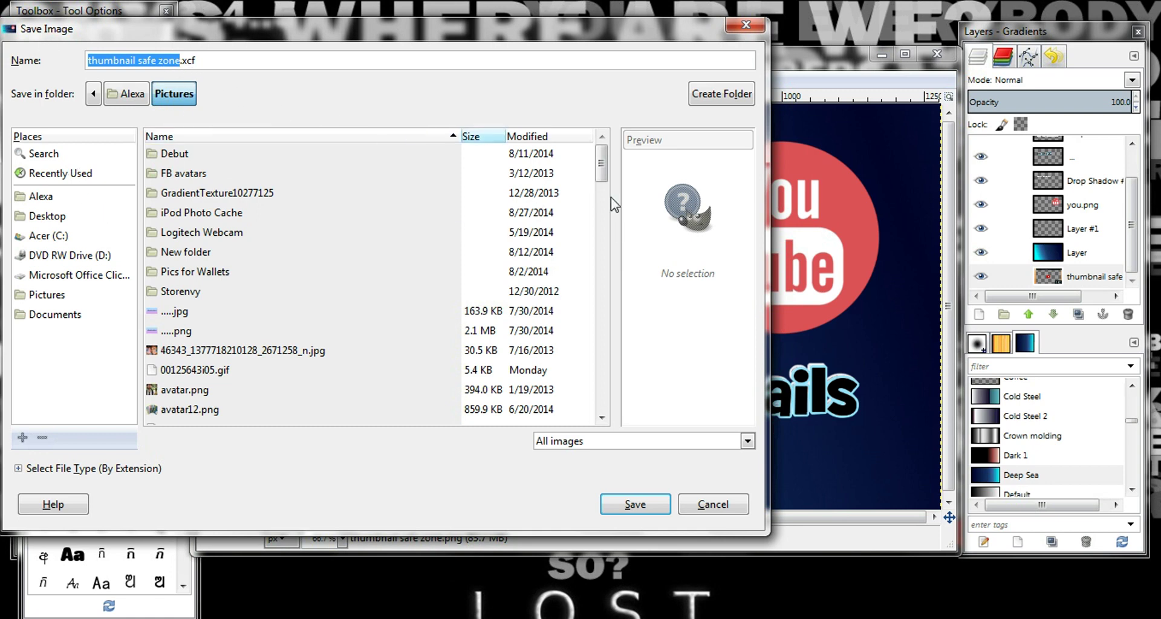
left_click(709, 505)
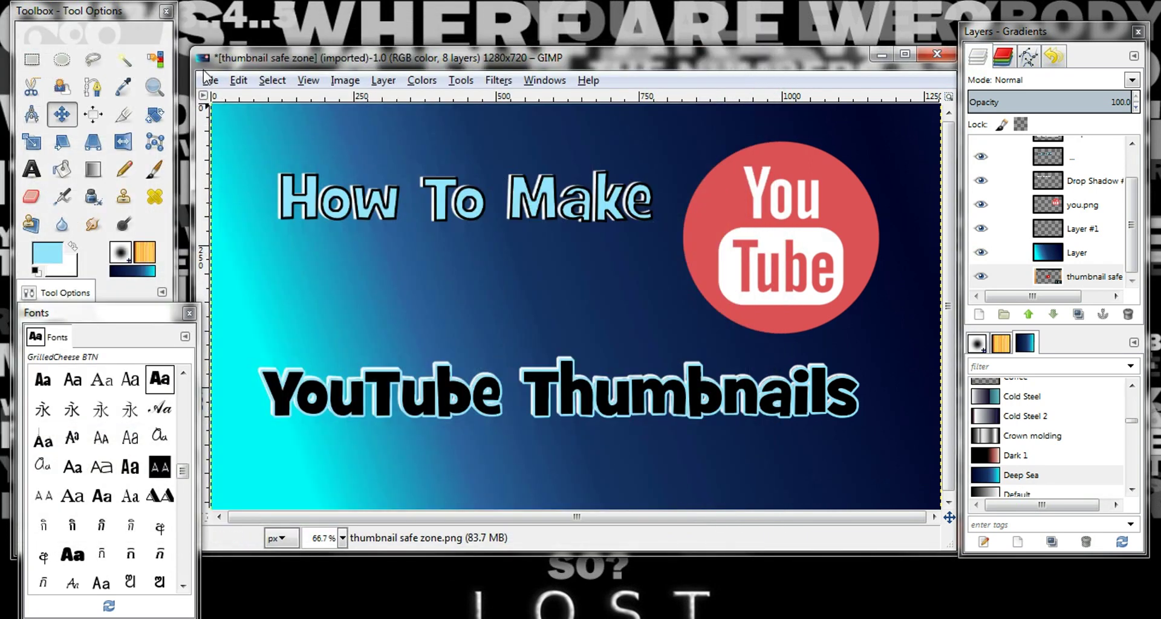
Set up an export of the image to the Pictures folder under the file name youtube tut.jpg.
left_click(207, 78)
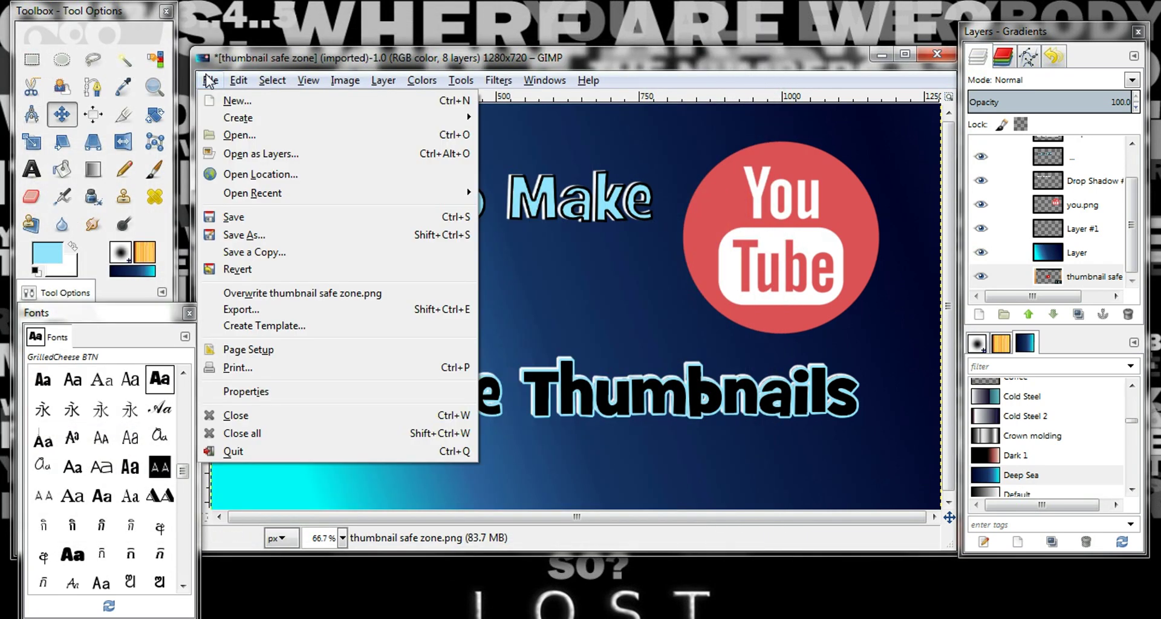
left_click(266, 311)
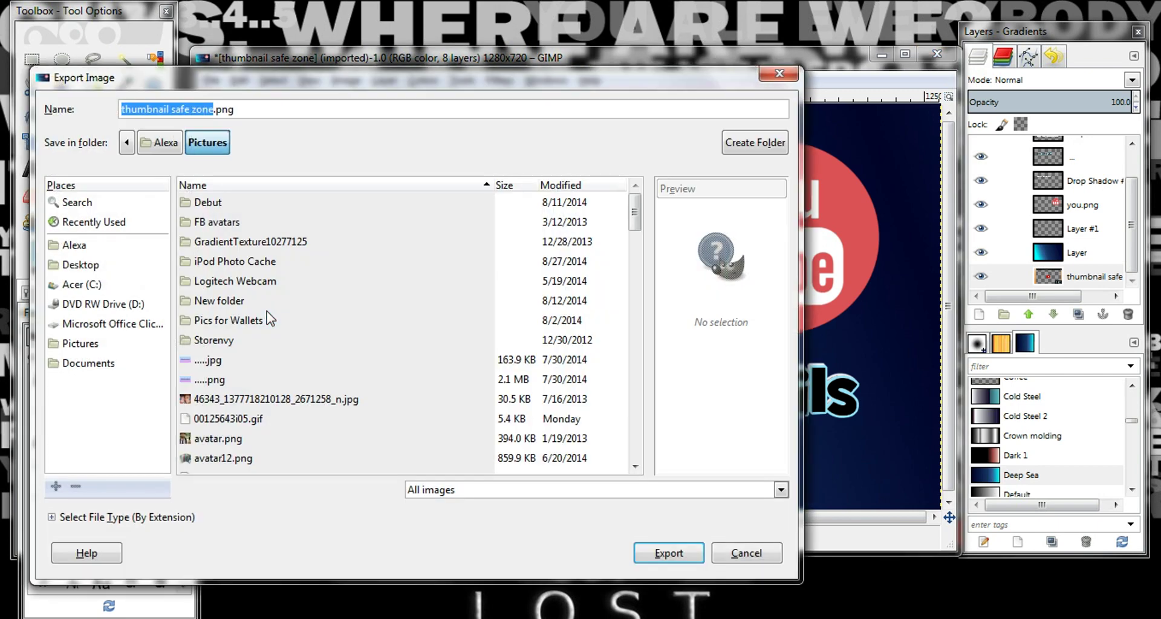
left_click_drag(251, 107, 121, 110)
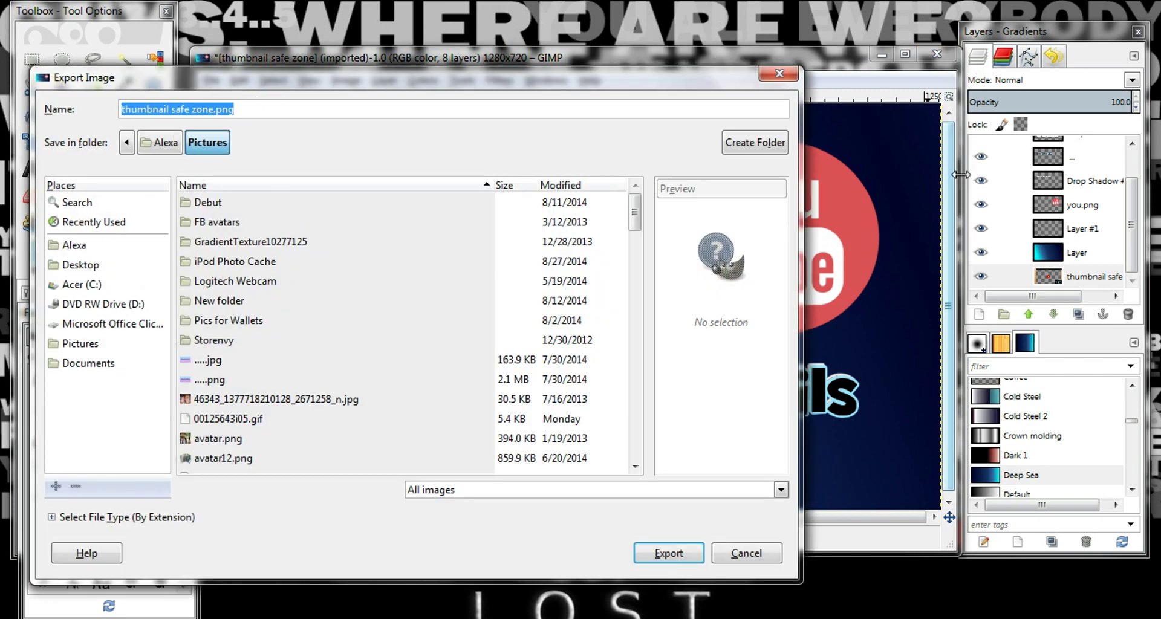
type("youtube tut.jpg")
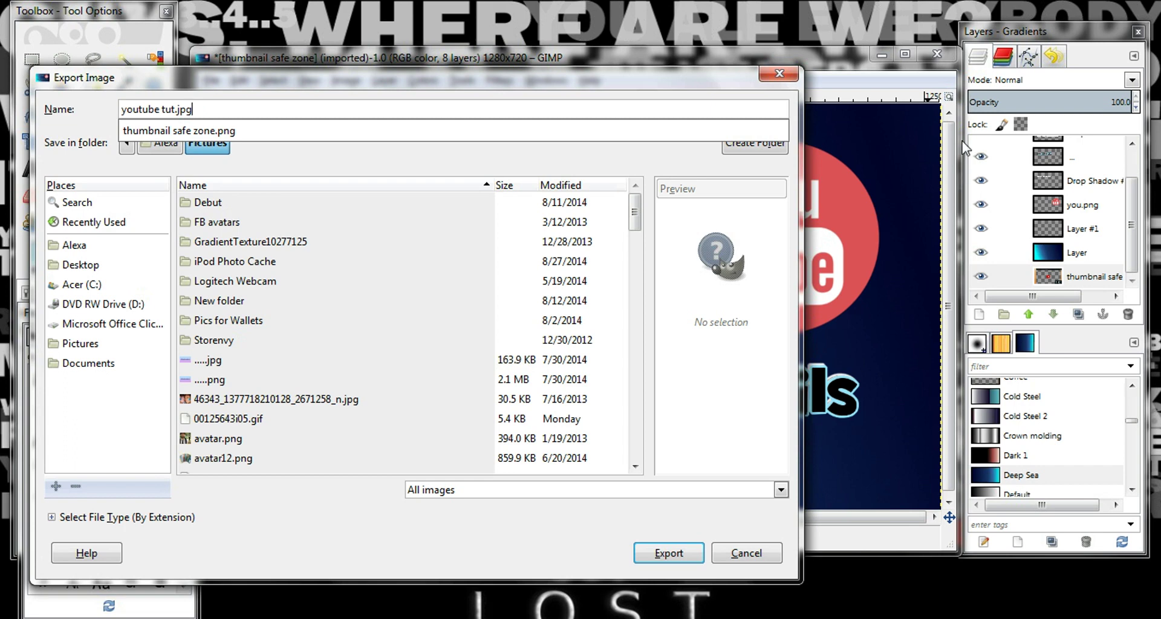
left_click(326, 113)
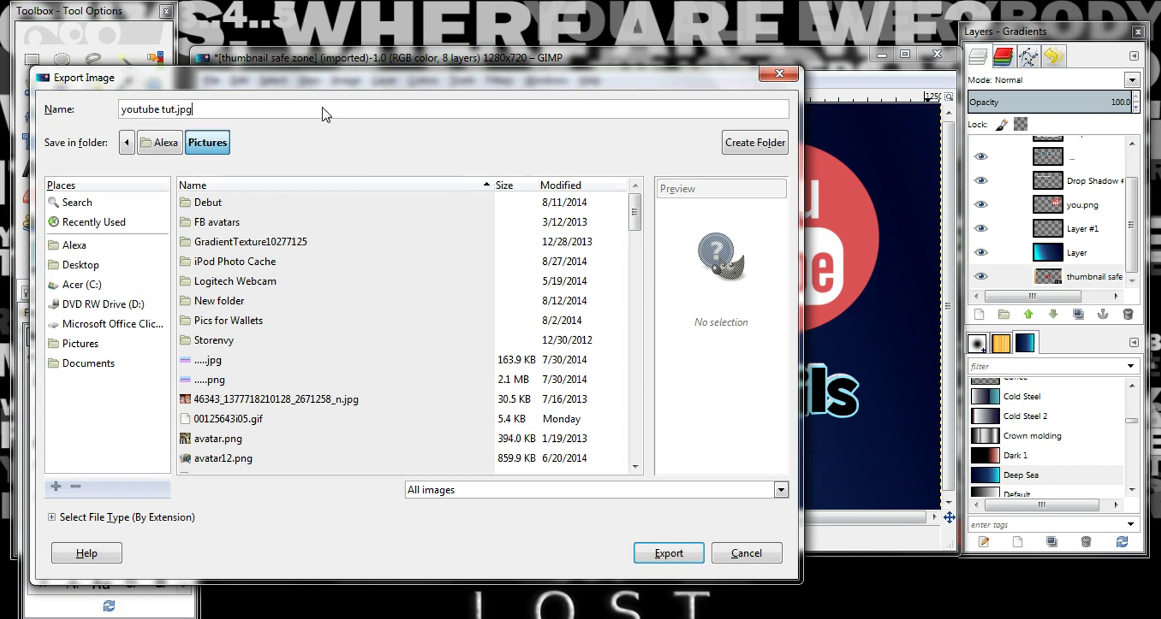
left_click(63, 343)
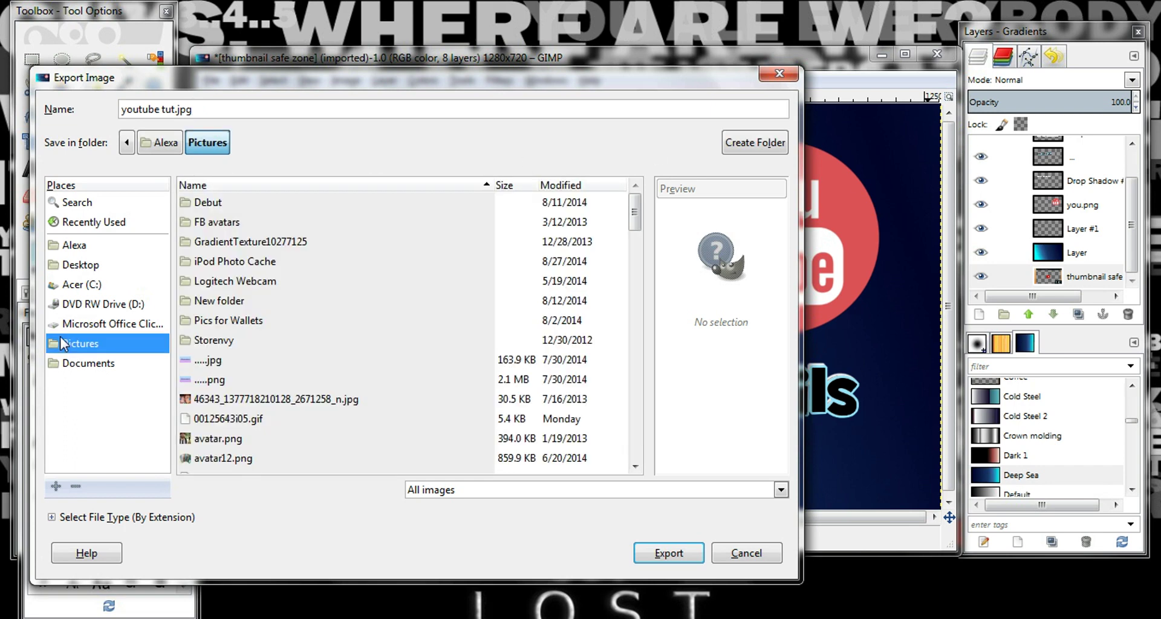
Complete the export as a JPEG with quality 90.
left_click(659, 555)
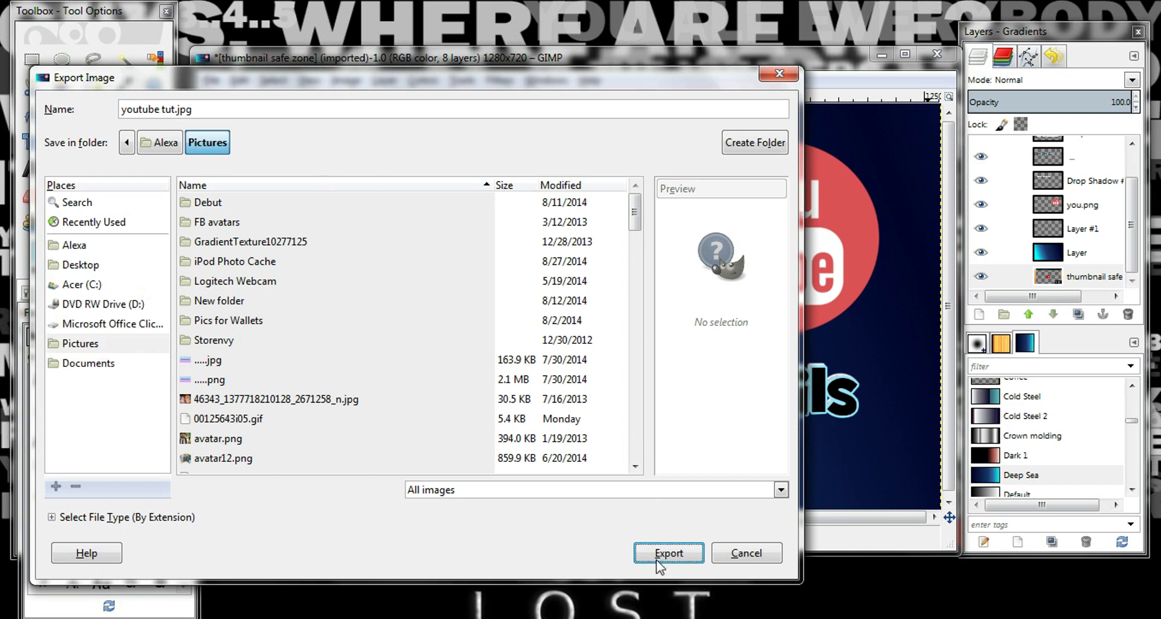
left_click(591, 90)
left_click_drag(544, 85, 583, 119)
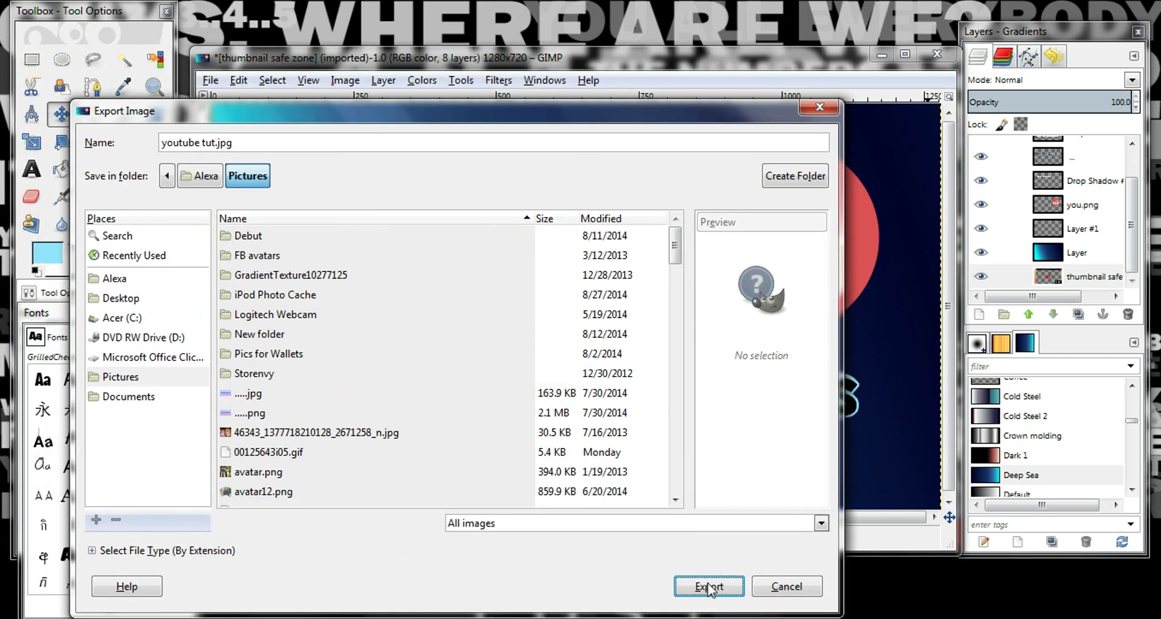
left_click_drag(671, 115, 683, 37)
left_click(718, 510)
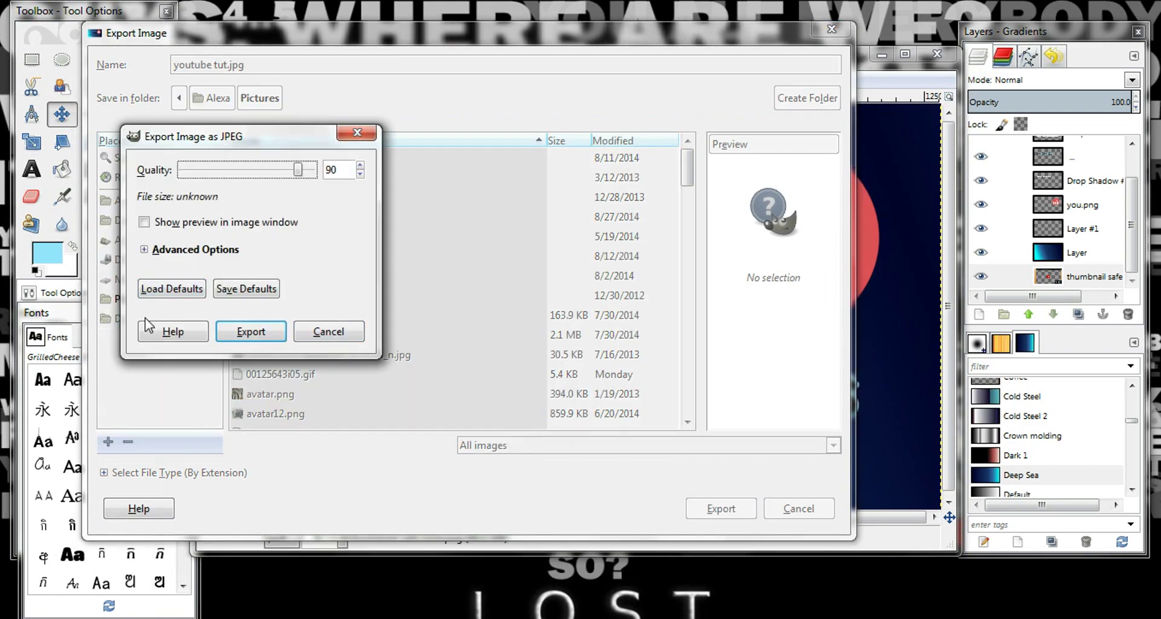
left_click(246, 334)
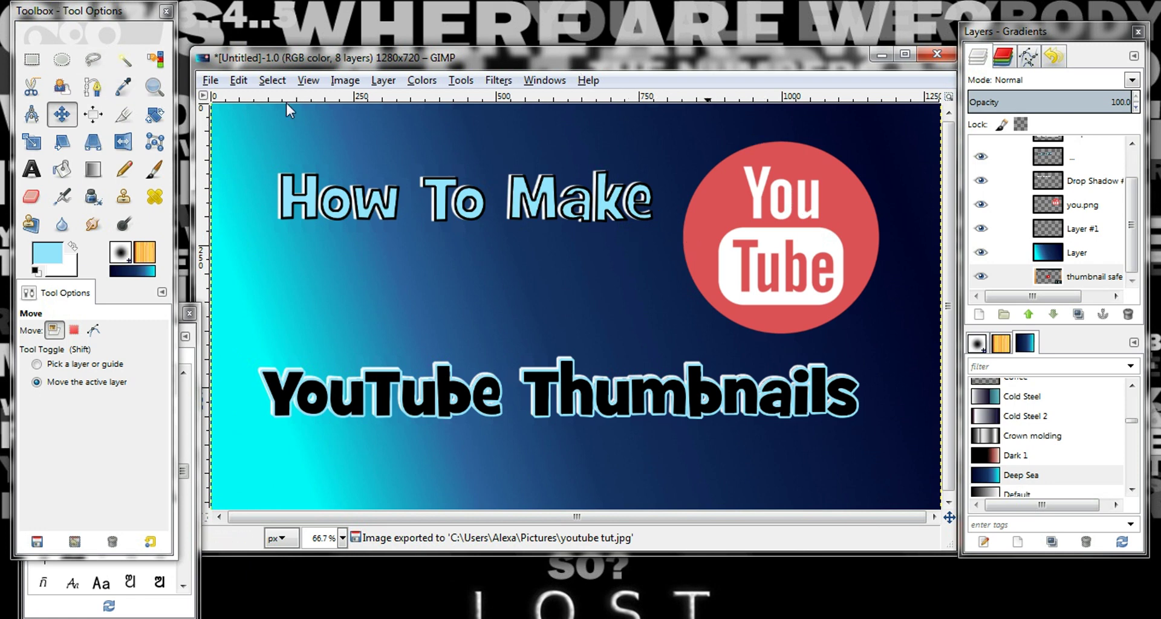
Switch to the browser to examine the video thumbnails in YouTube's Video Manager, and return to GIMP.
left_click_drag(302, 63, 303, 51)
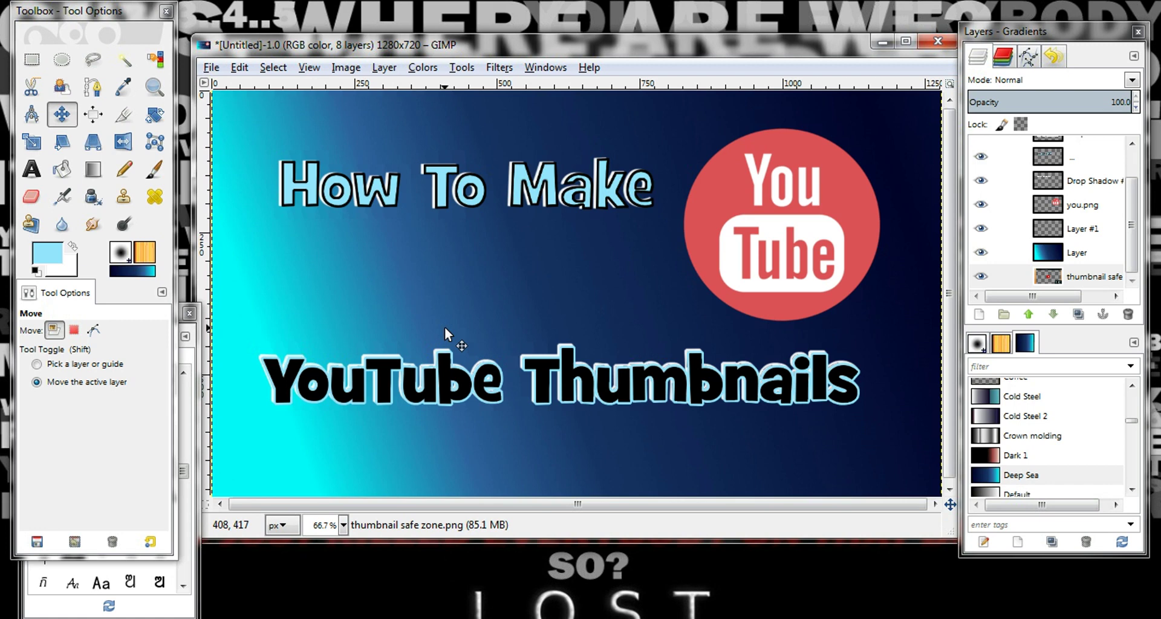
key("alt+Tab")
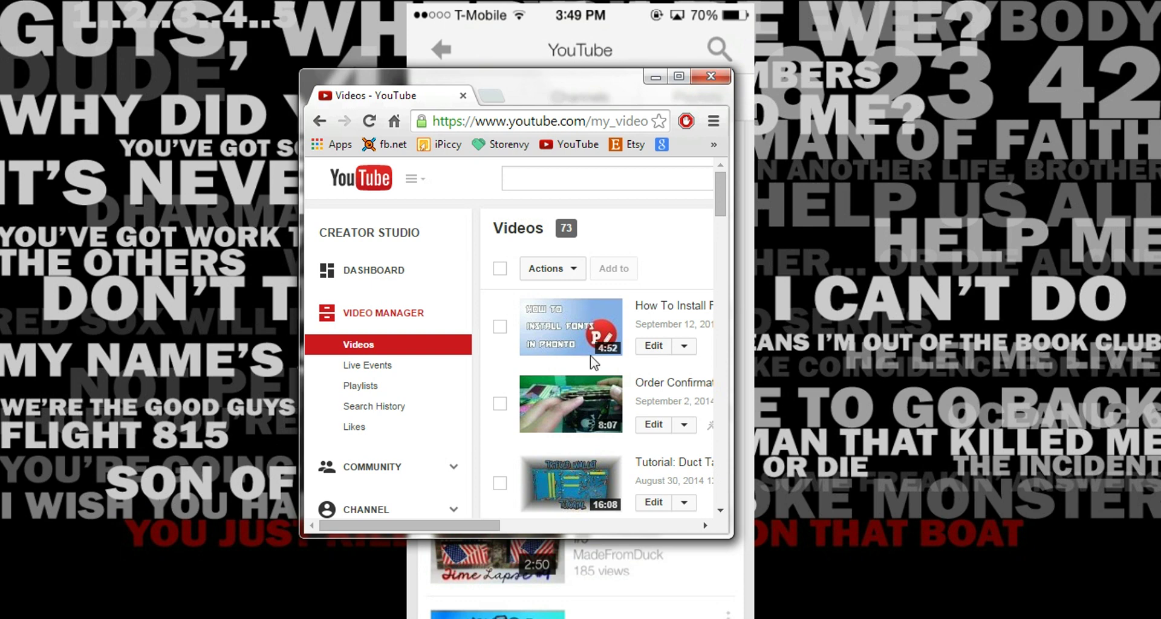
left_click_drag(578, 76, 253, 94)
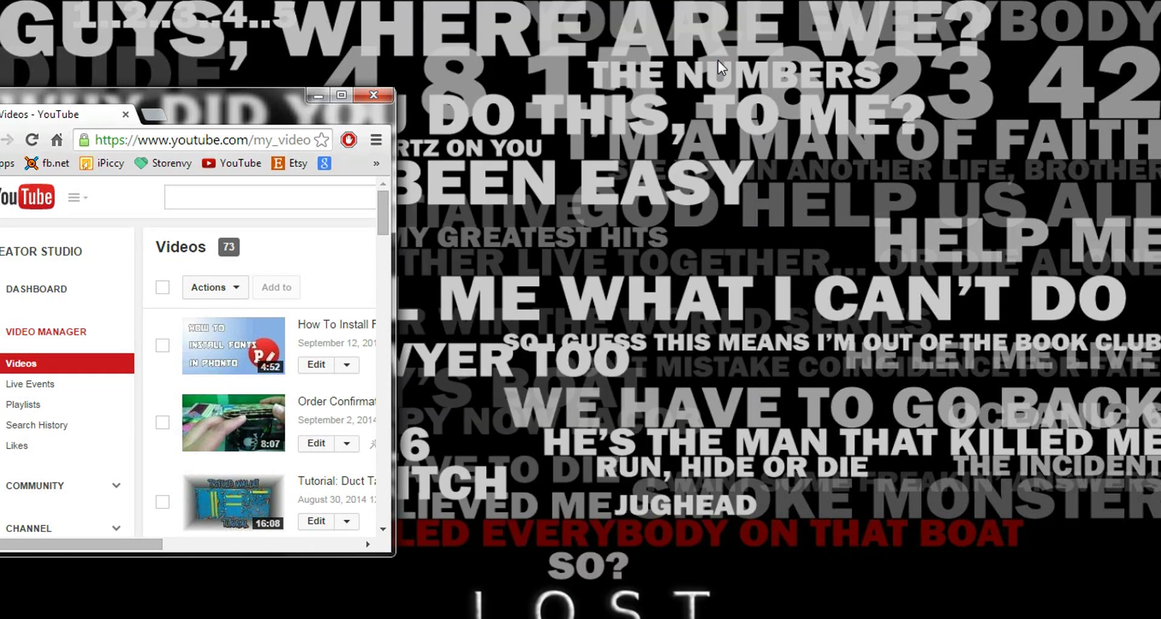
left_click(317, 95)
key("alt+Tab")
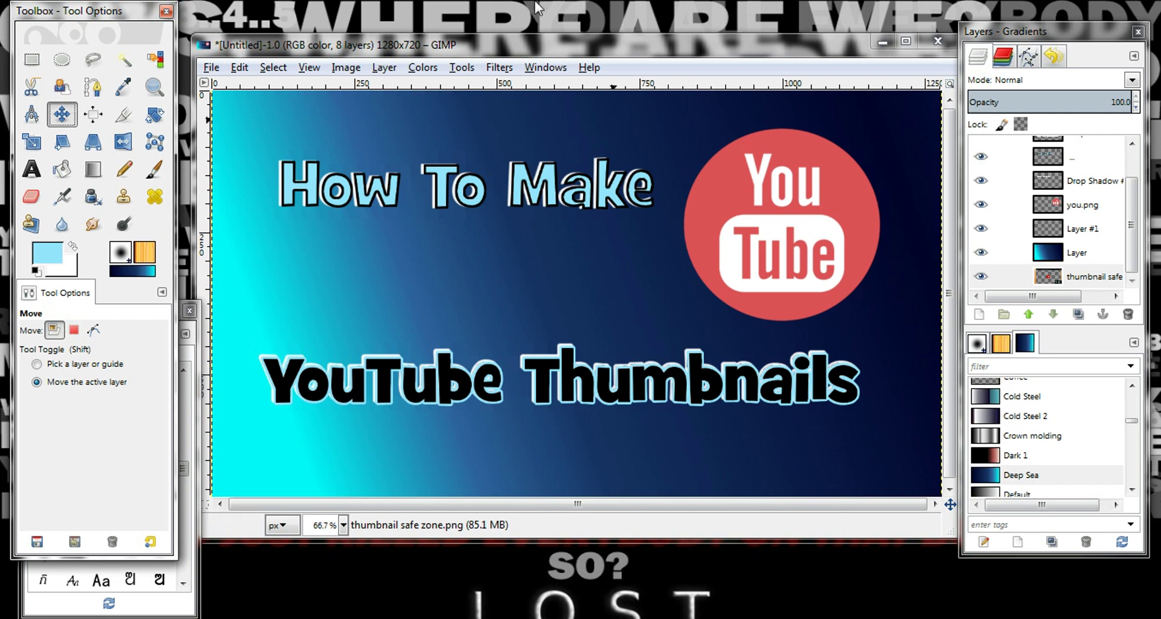
mouse_move(508, 49)
left_mouse_down()
mouse_move(493, 55)
mouse_move(505, 43)
left_mouse_up()
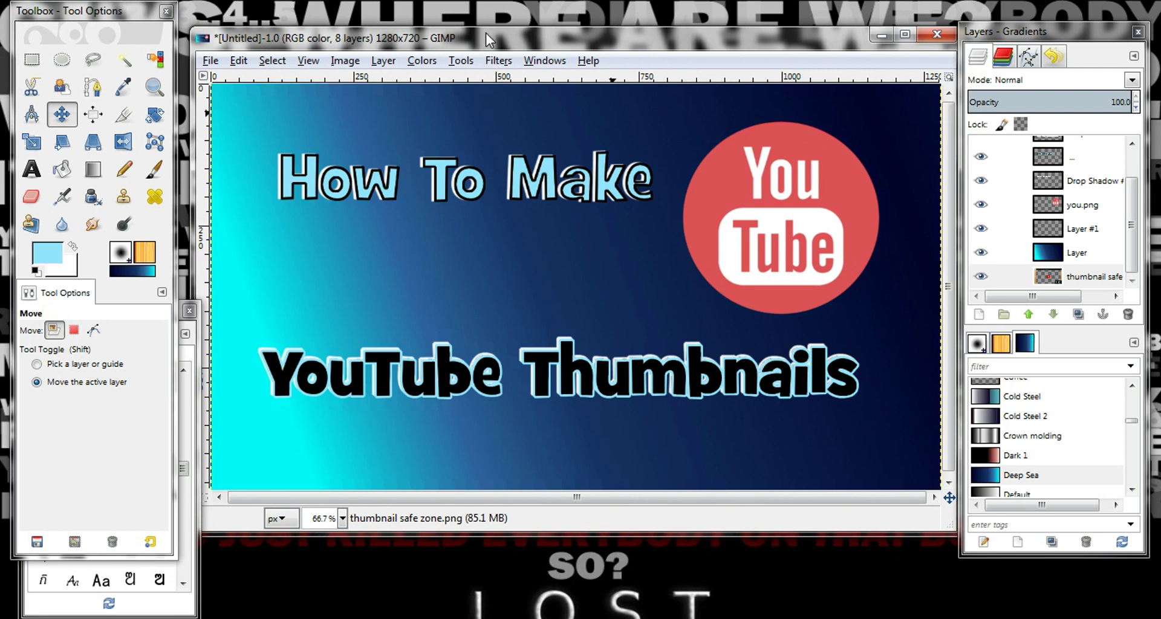
left_click(498, 61)
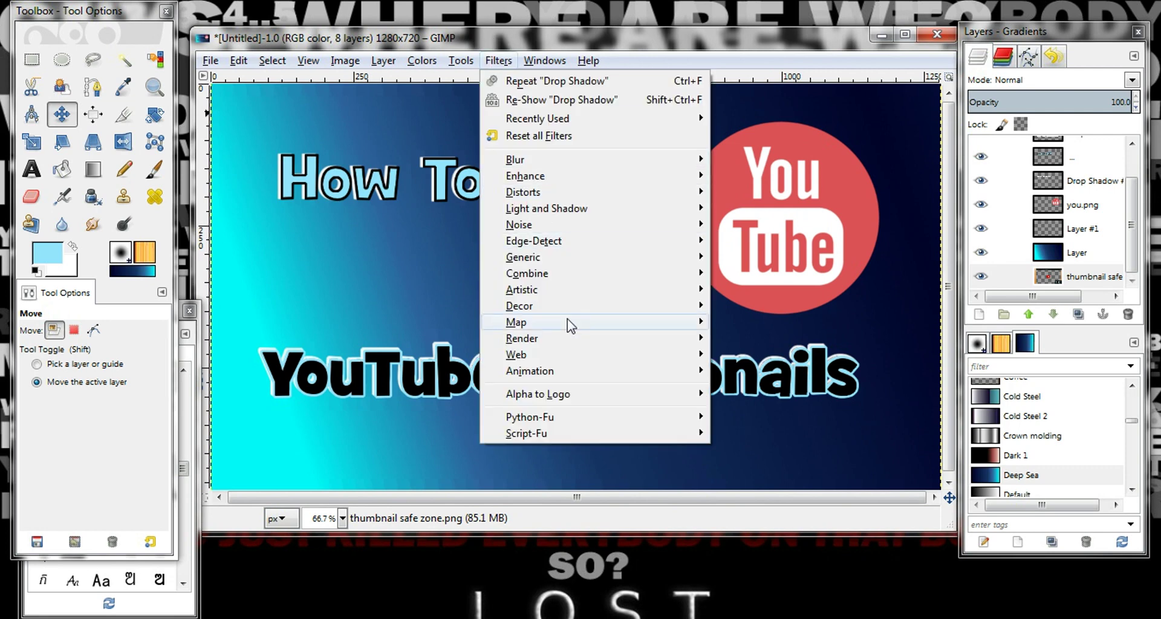
mouse_move(572, 292)
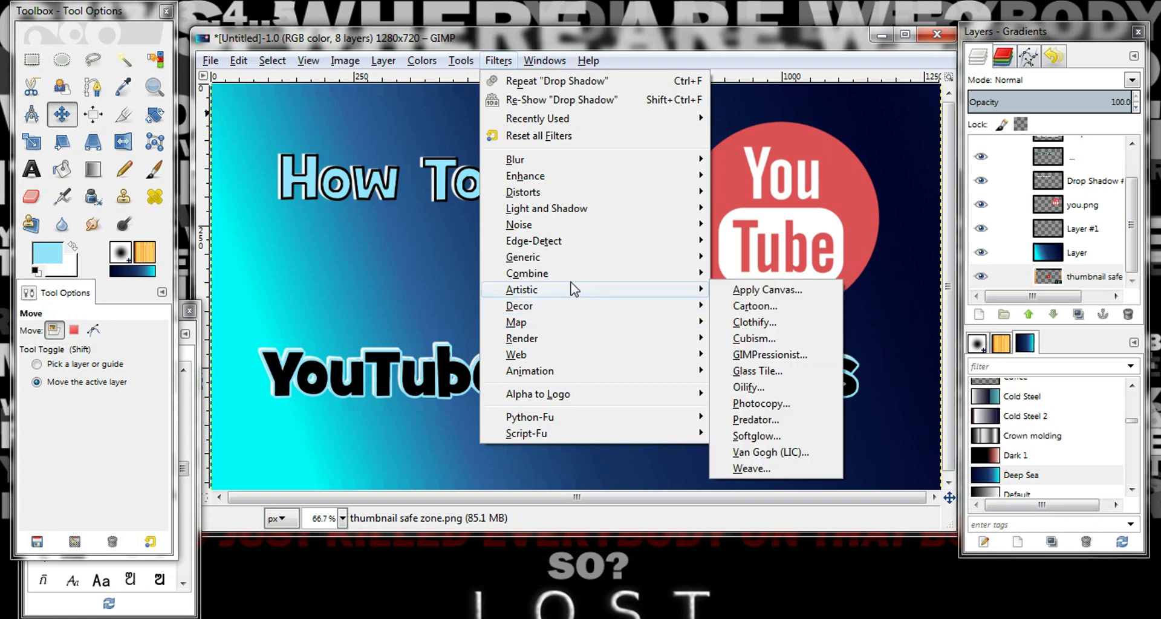
mouse_move(572, 251)
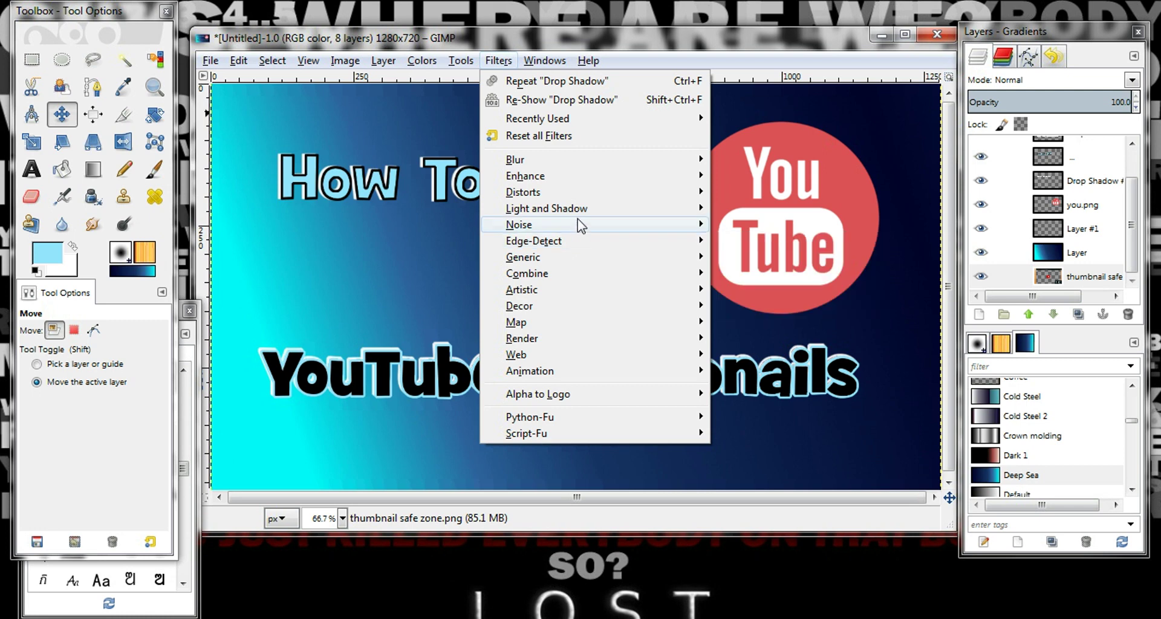
left_click(459, 60)
left_click(453, 60)
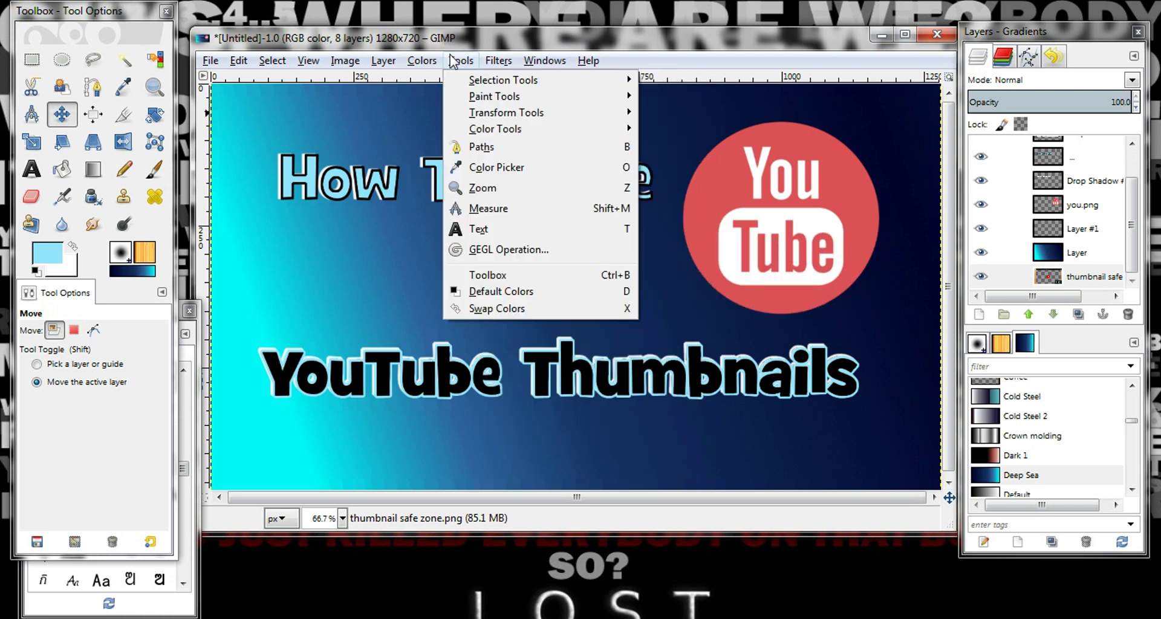
left_click(451, 61)
left_click(453, 61)
key("Escape")
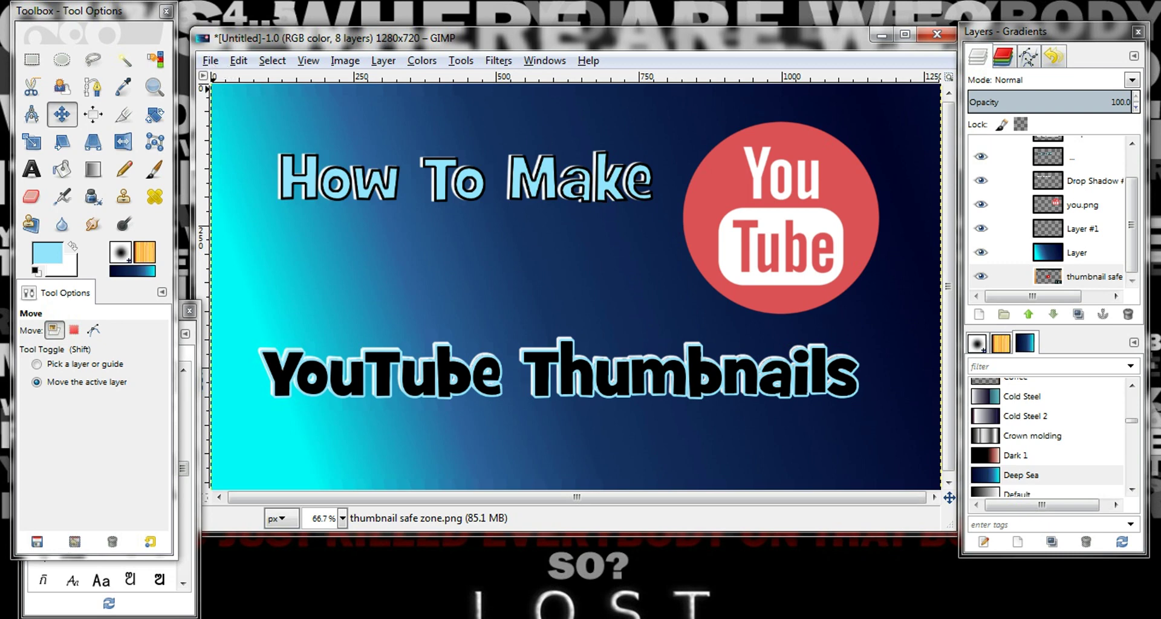
mouse_move(1135, 212)
left_mouse_down()
mouse_move(1135, 187)
mouse_move(1134, 214)
left_mouse_up()
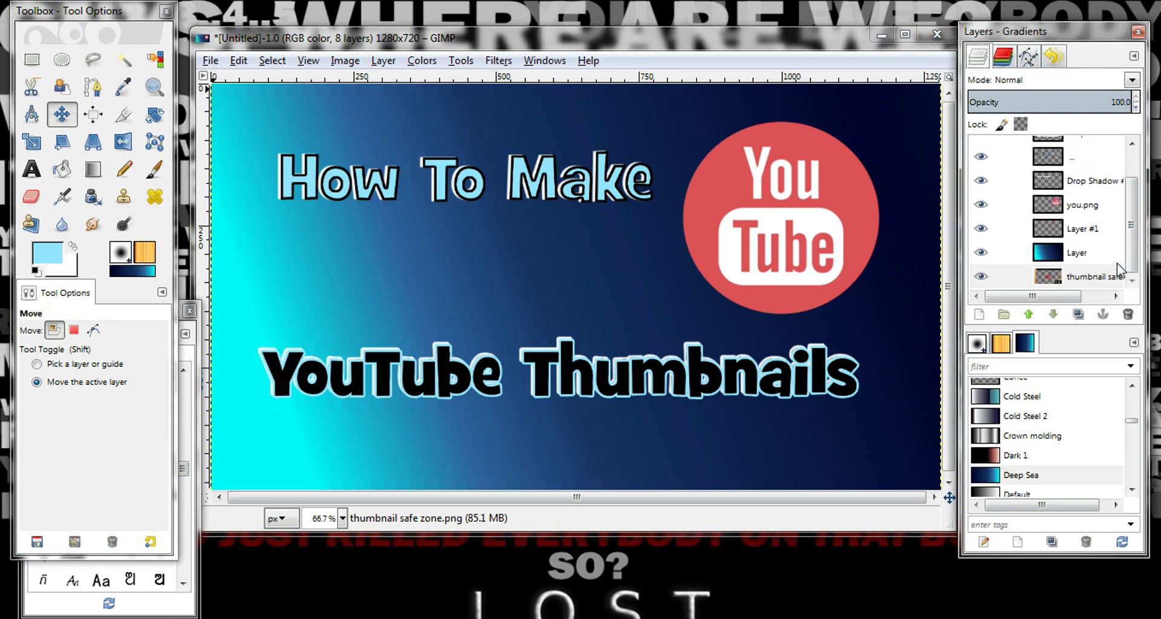
mouse_move(1133, 227)
left_mouse_down()
mouse_move(1132, 204)
mouse_move(1130, 232)
left_mouse_up()
left_click(497, 60)
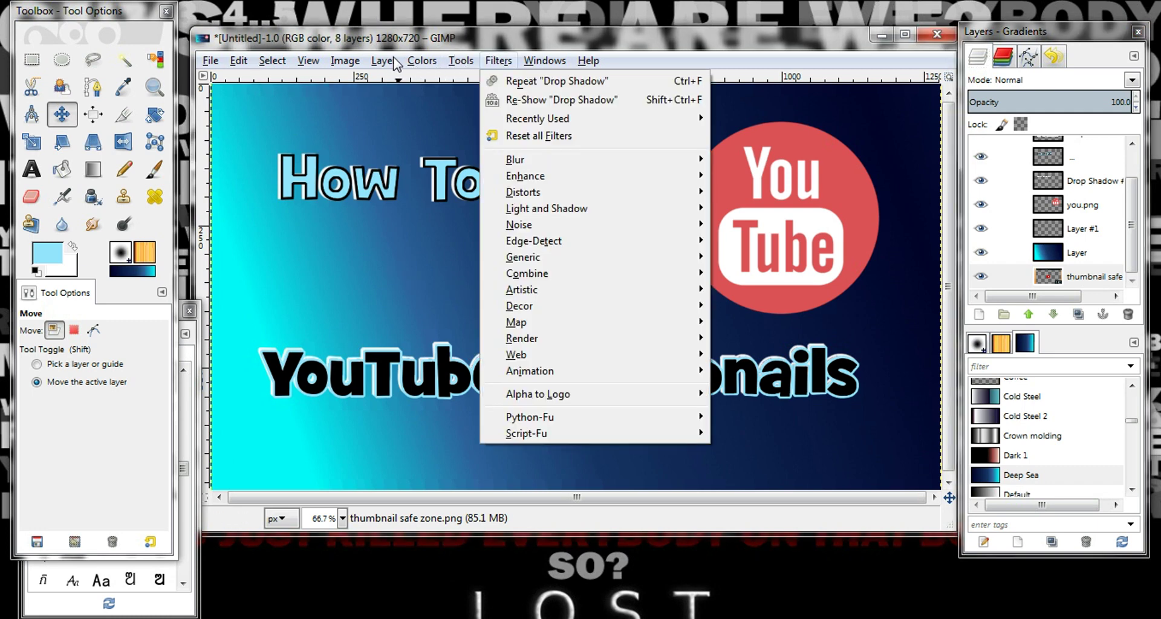
left_click(310, 61)
left_click(310, 61)
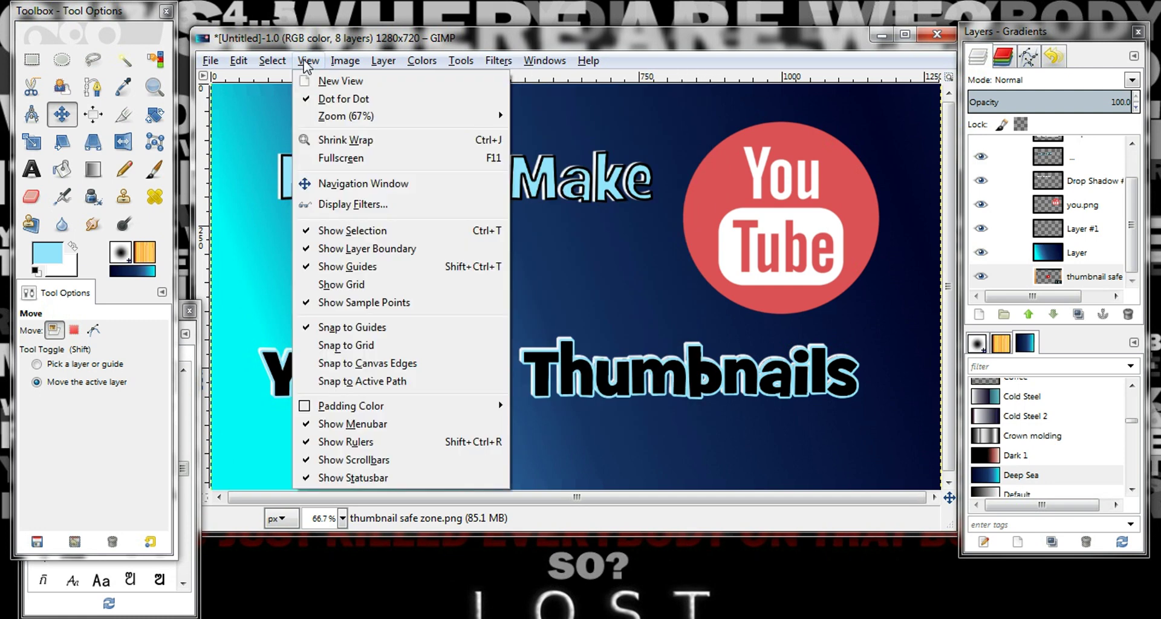
left_click(341, 60)
left_click(341, 60)
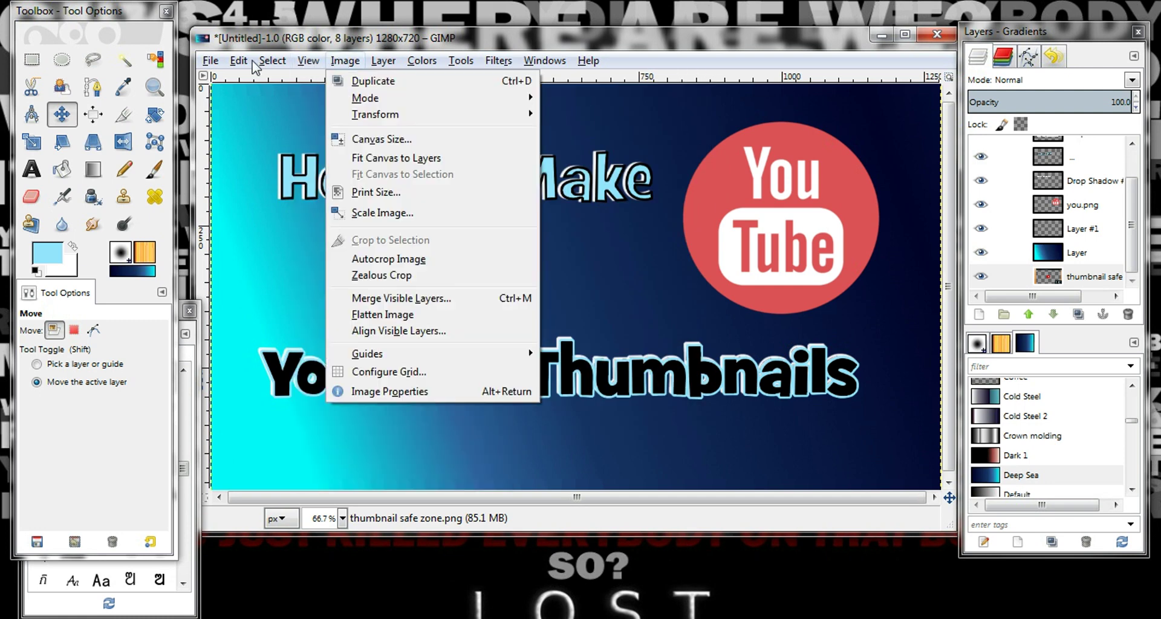
left_click(231, 42)
left_click(211, 61)
left_click(179, 53)
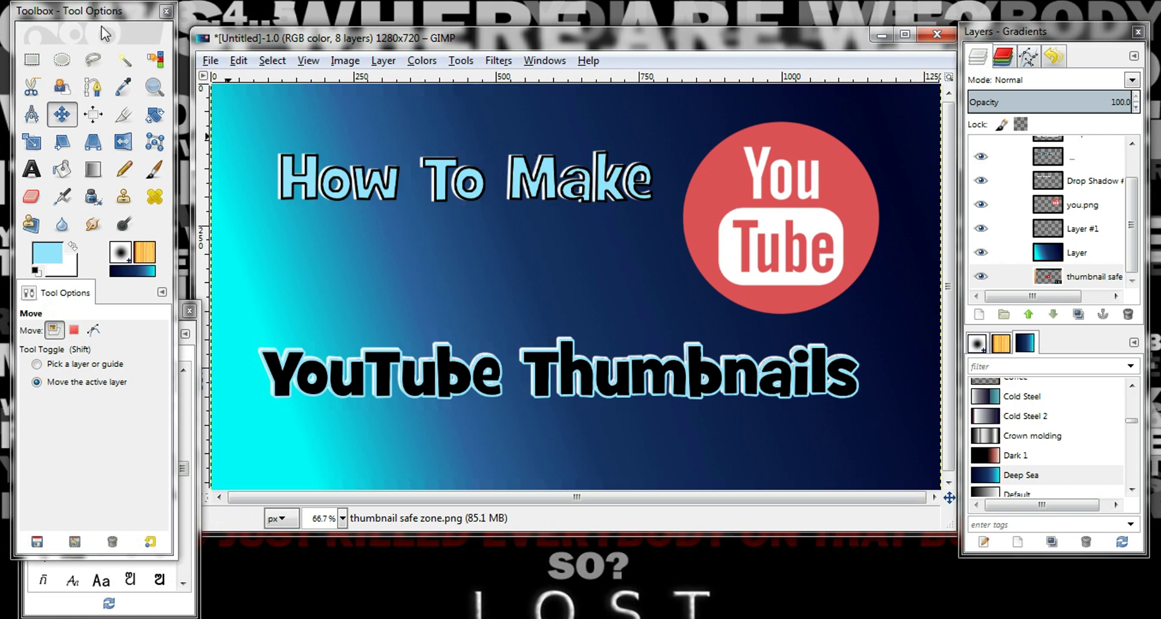
left_click_drag(102, 12, 106, 18)
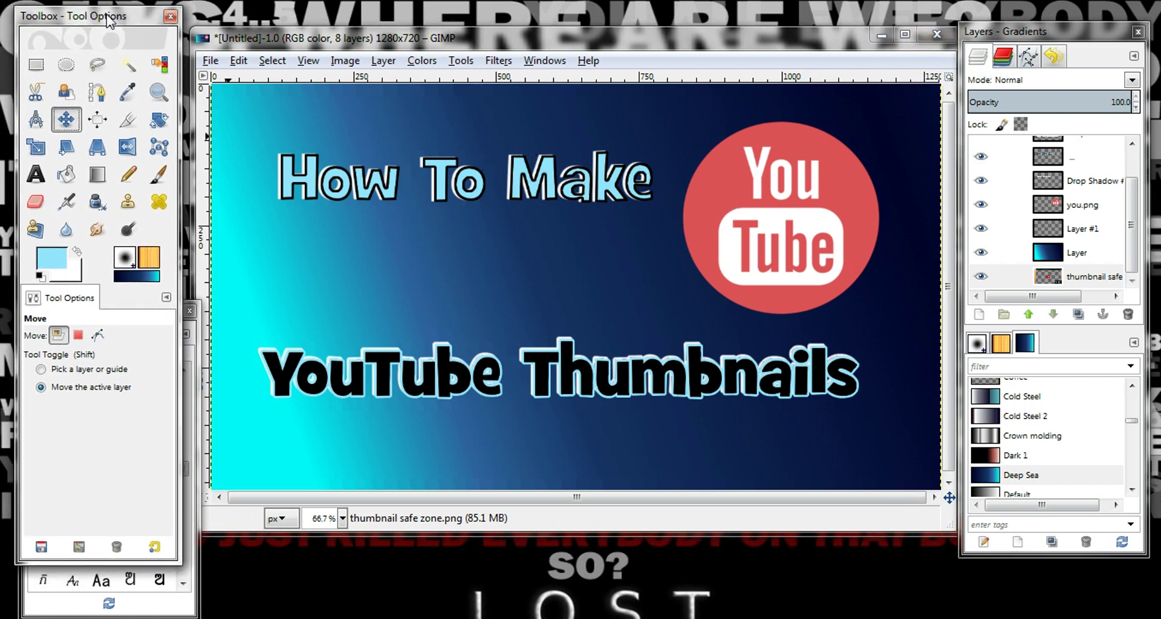